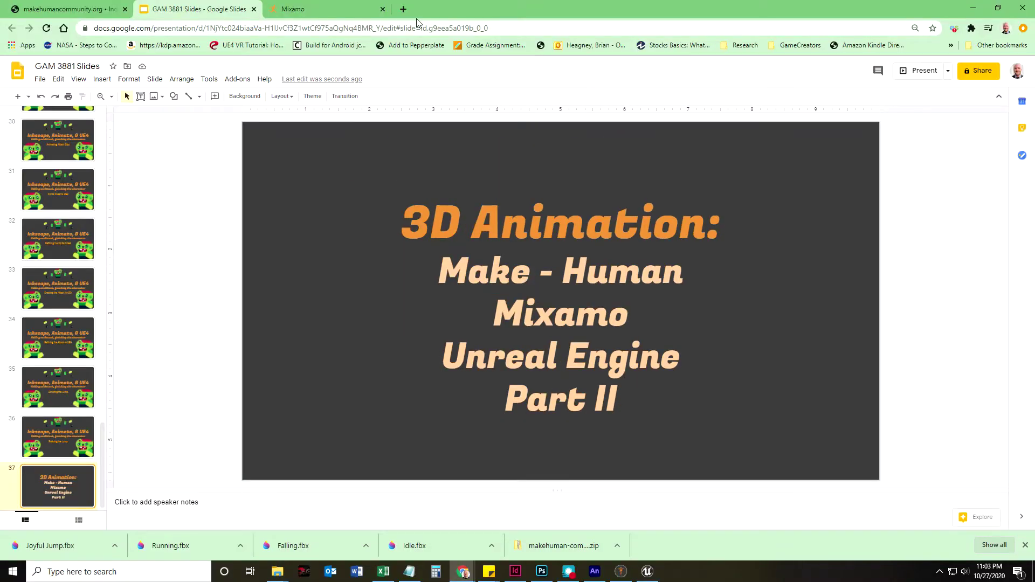
# Step: Switch from the slideshow to the Mixamo tab showing the Joyful Jump preview
pyautogui.click(294, 8)
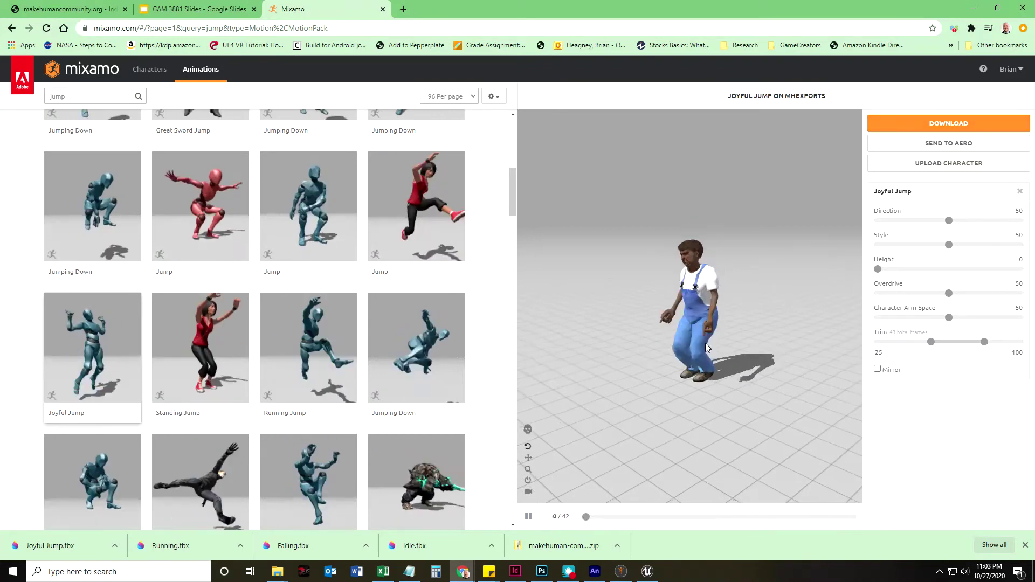
# Step: Orbit the Mixamo preview around the Joyful Jump character
pyautogui.moveTo(705, 343); pyautogui.dragTo(746, 319)
pyautogui.moveTo(746, 319); pyautogui.dragTo(659, 555, button='right')
pyautogui.scroll(-10, 684, 331)
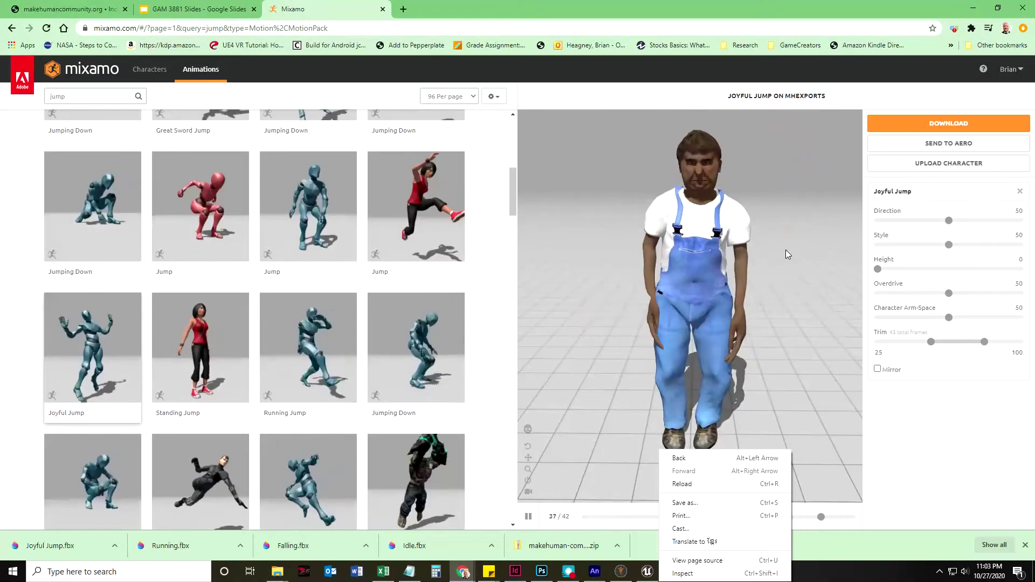
pyautogui.click(678, 194)
pyautogui.scroll(10, 694, 320)
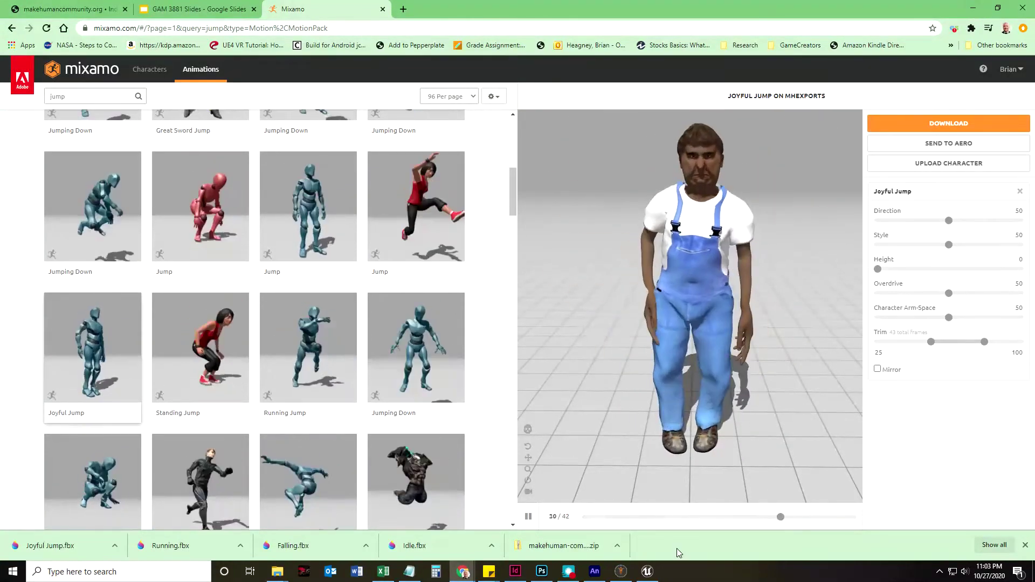
# Step: Close the Unreal Editor and minimize Chrome and MakeHuman to reveal the desktop
pyautogui.click(648, 572)
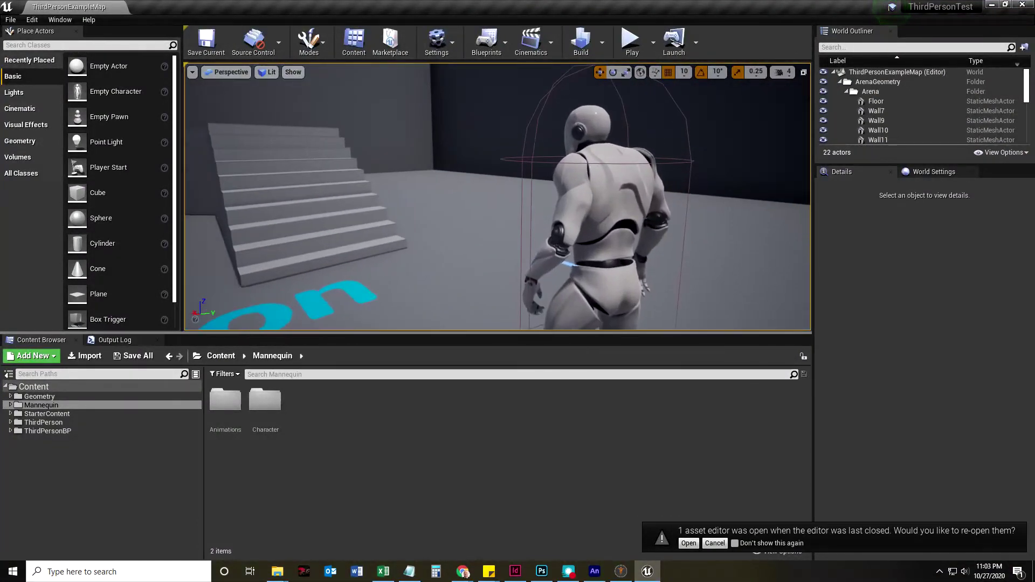
pyautogui.click(1025, 4)
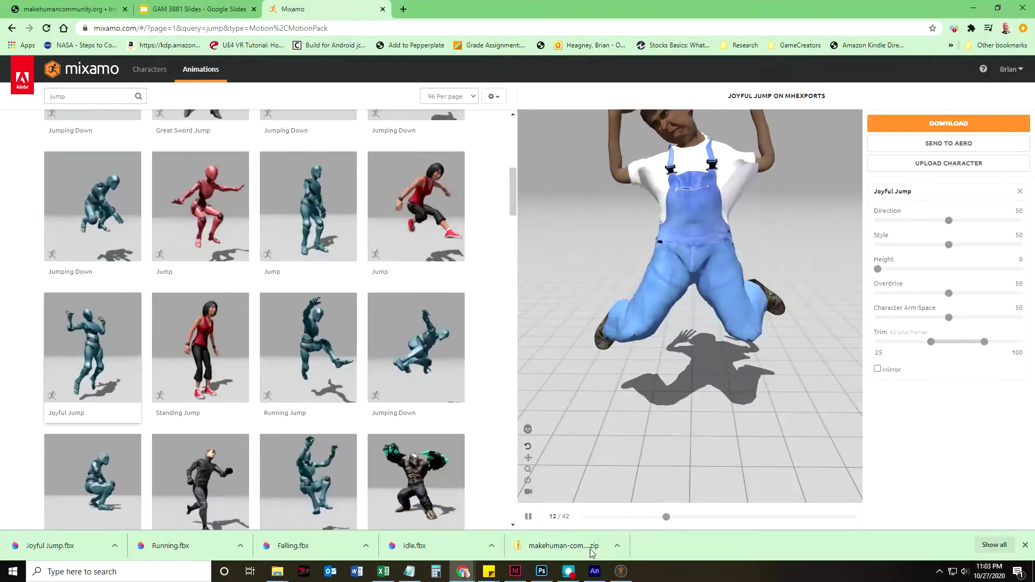
pyautogui.click(970, 8)
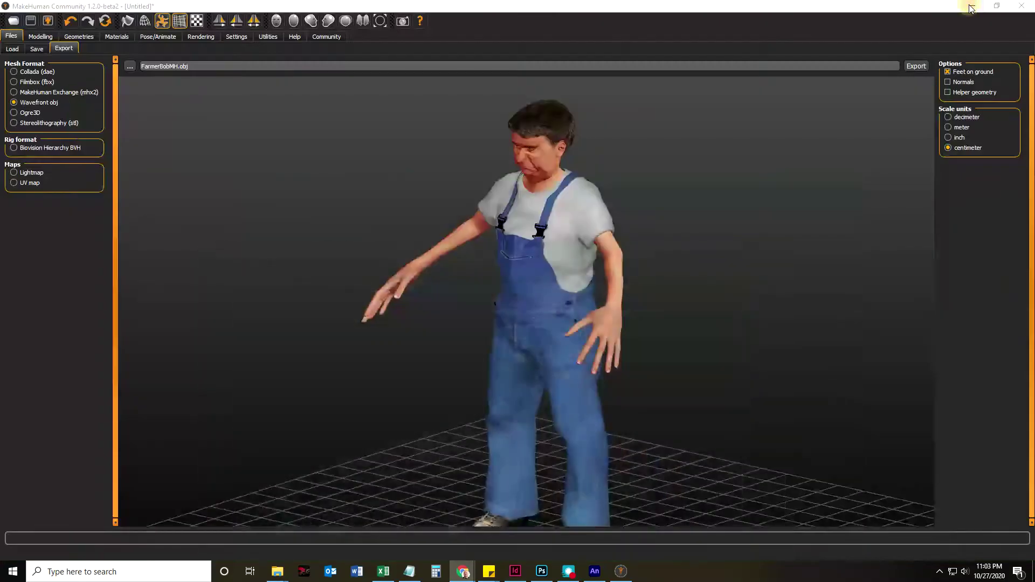
pyautogui.click(970, 7)
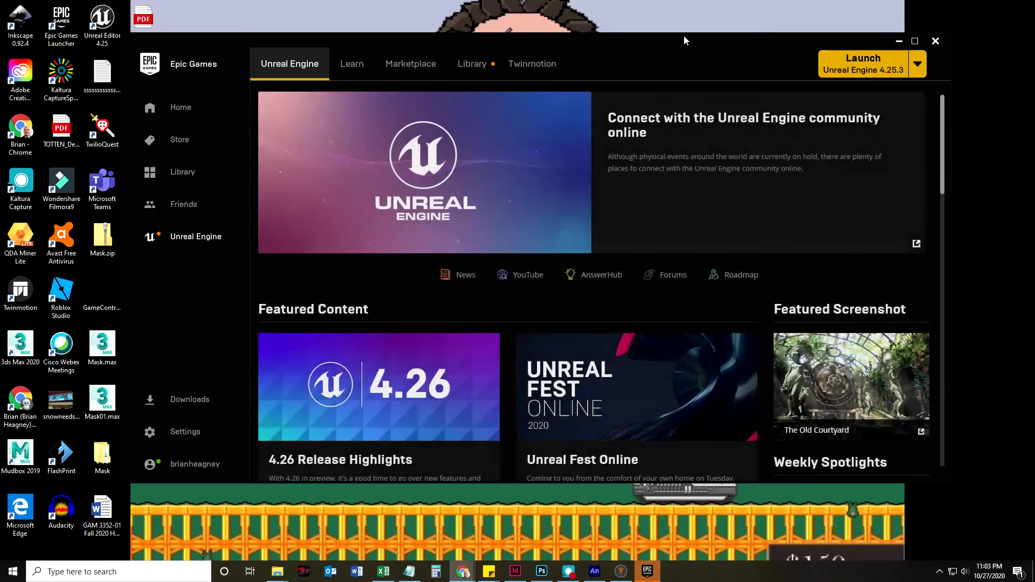
# Step: Launch Unreal Engine 4.25.3 from the Launcher's Library
pyautogui.click(470, 68)
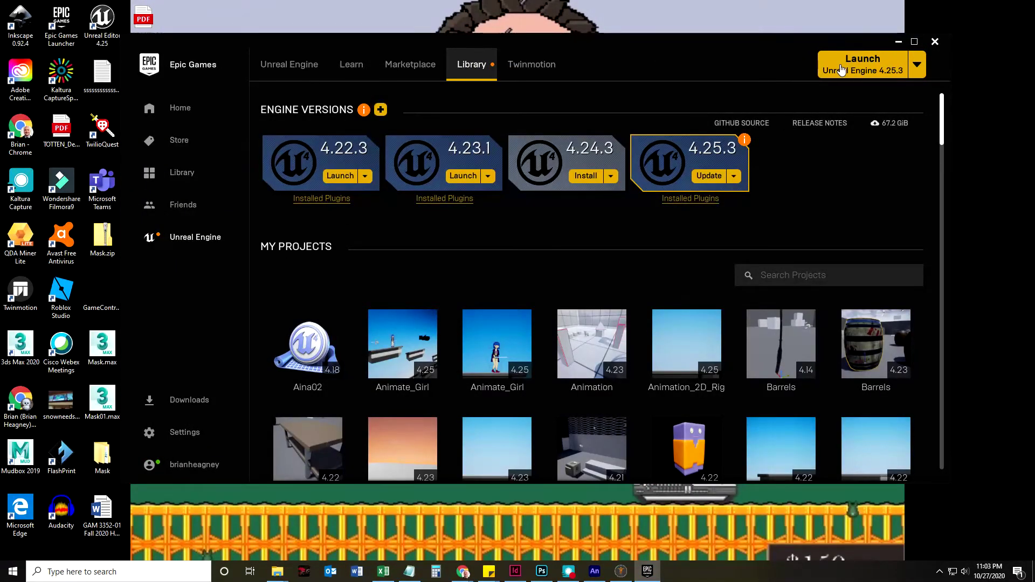
pyautogui.click(877, 72)
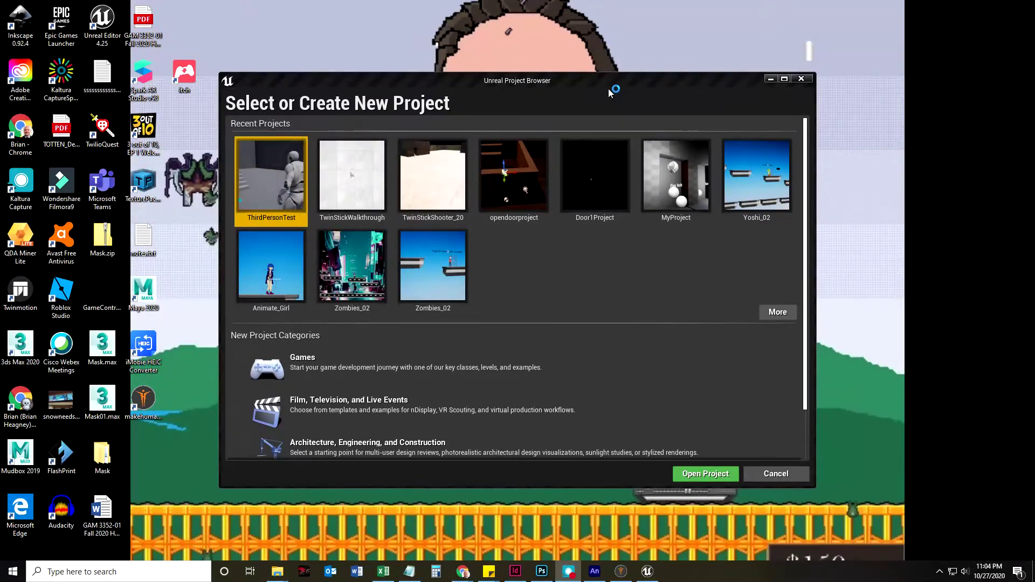
# Step: Choose the Games category and the Third Person template for a new project
pyautogui.moveTo(608, 84); pyautogui.dragTo(589, 66)
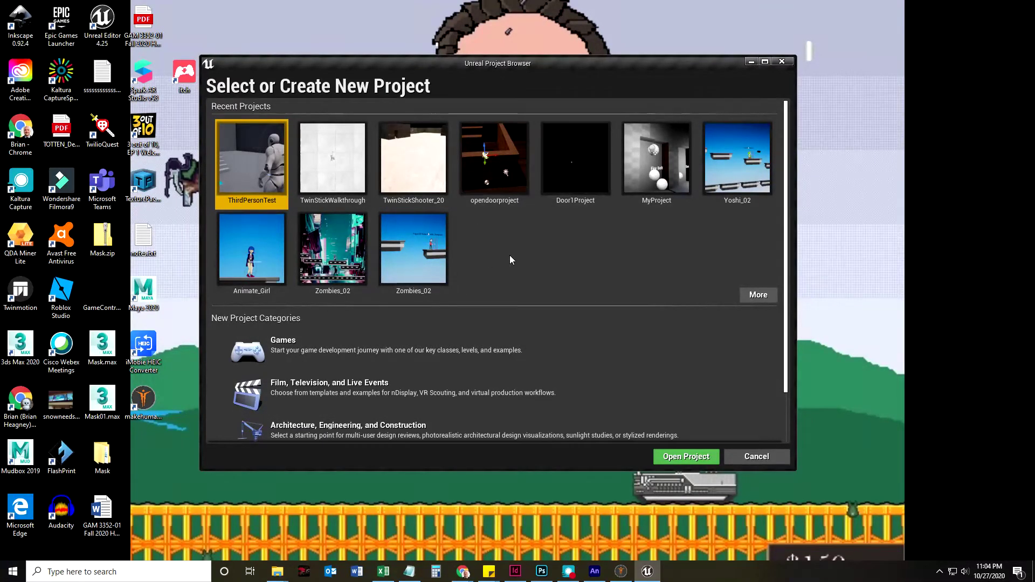
pyautogui.click(332, 348)
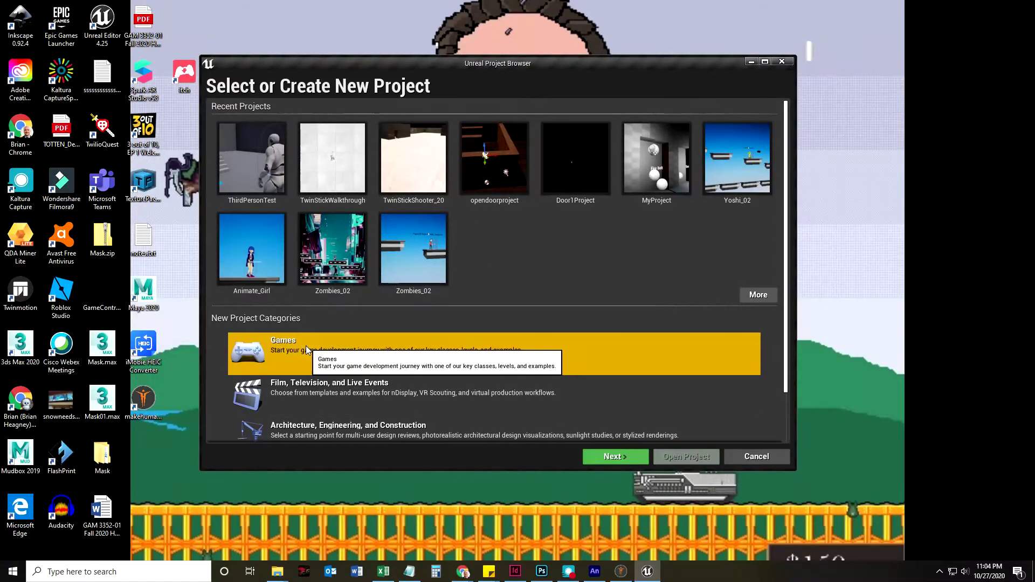
pyautogui.click(613, 457)
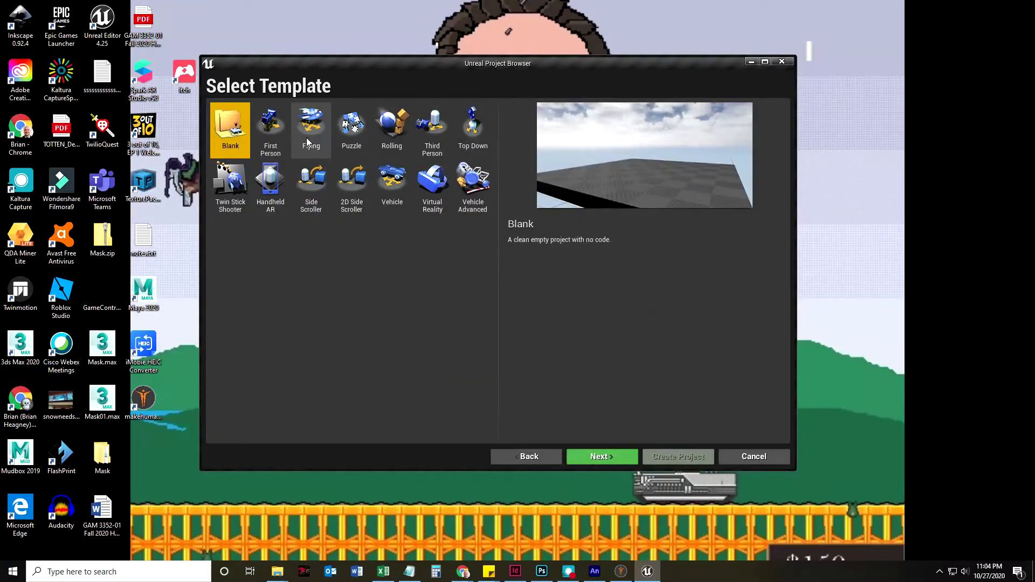
pyautogui.click(432, 134)
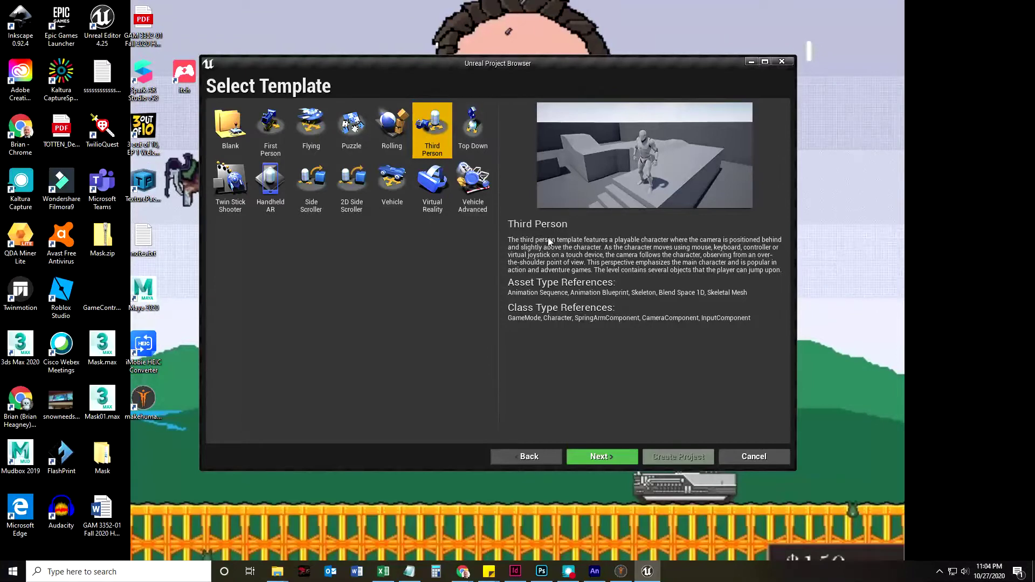
# Step: Name the project ThirdPersonForVid, fixing the typo, and create it
pyautogui.click(602, 456)
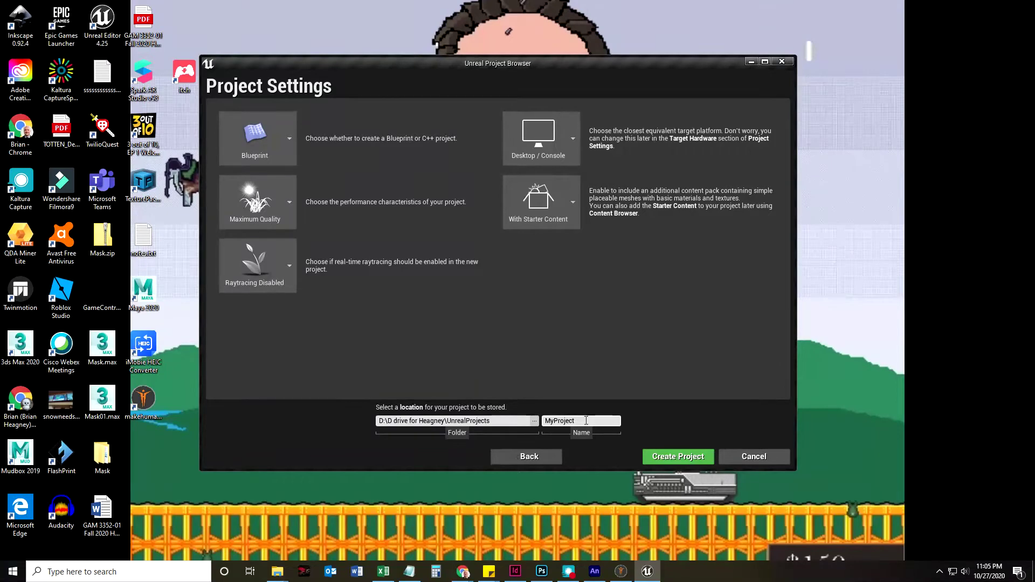
pyautogui.write('ThirdPersonForVit')
pyautogui.press('BackSpace')
pyautogui.write('d')
pyautogui.click(674, 457)
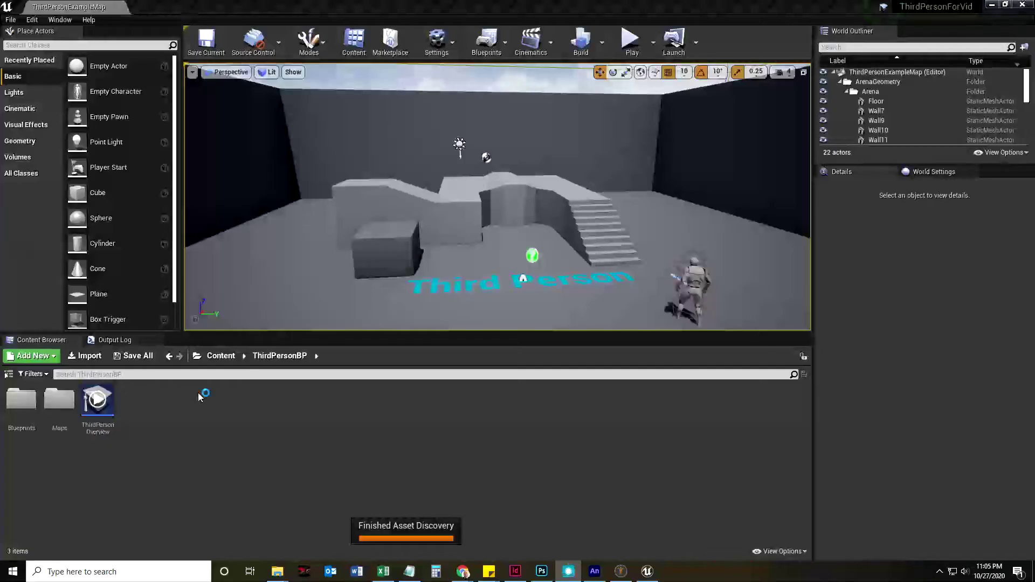
# Step: Enlarge the viewport and play the level in a New Editor Window (PIE)
pyautogui.moveTo(593, 302); pyautogui.dragTo(625, 323, button='right')
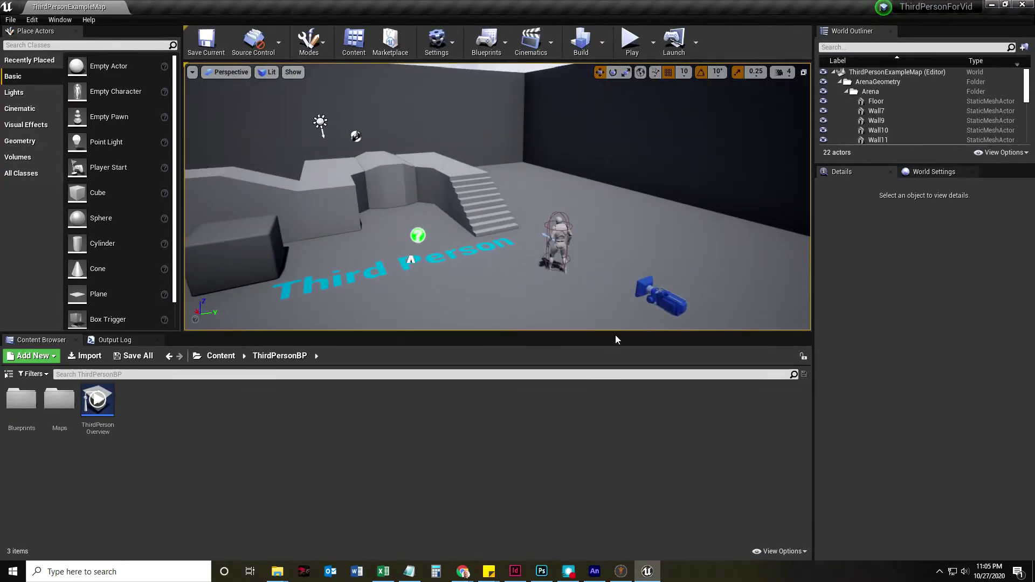
pyautogui.moveTo(616, 338); pyautogui.dragTo(613, 405)
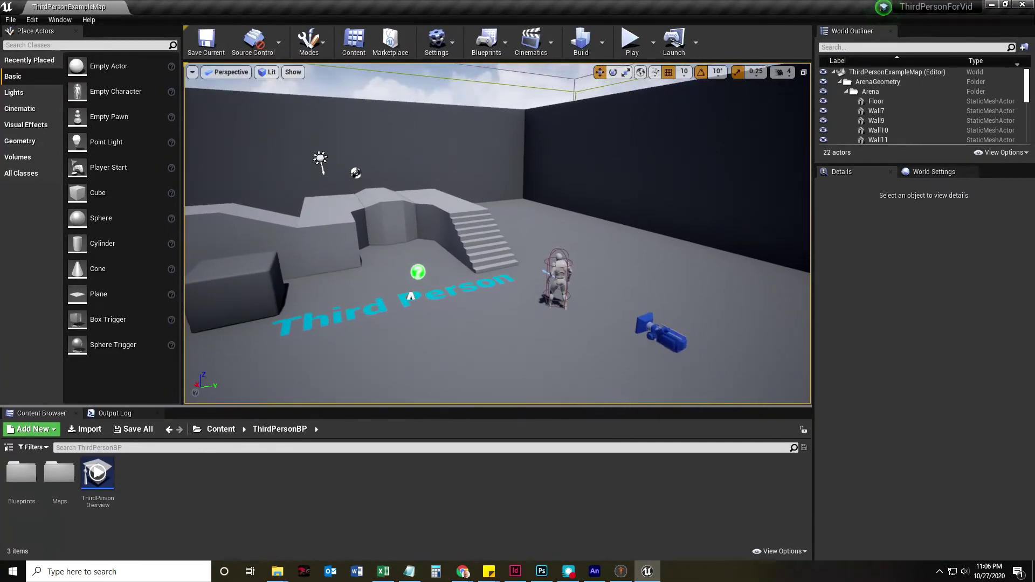
pyautogui.click(654, 47)
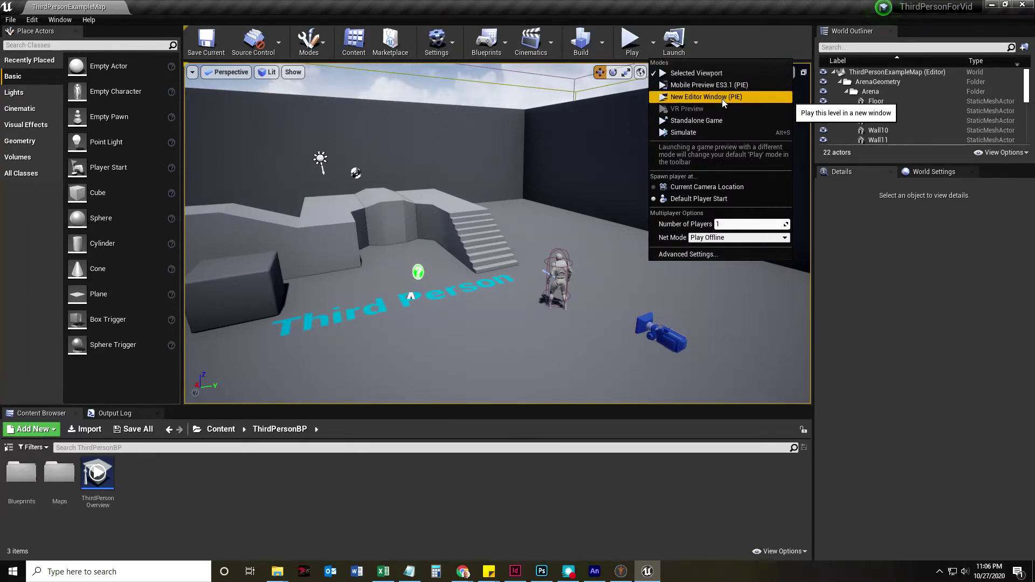
pyautogui.click(663, 99)
# Step: Run the character up the stairs, jump, then stop the preview with Esc
pyautogui.press('w')
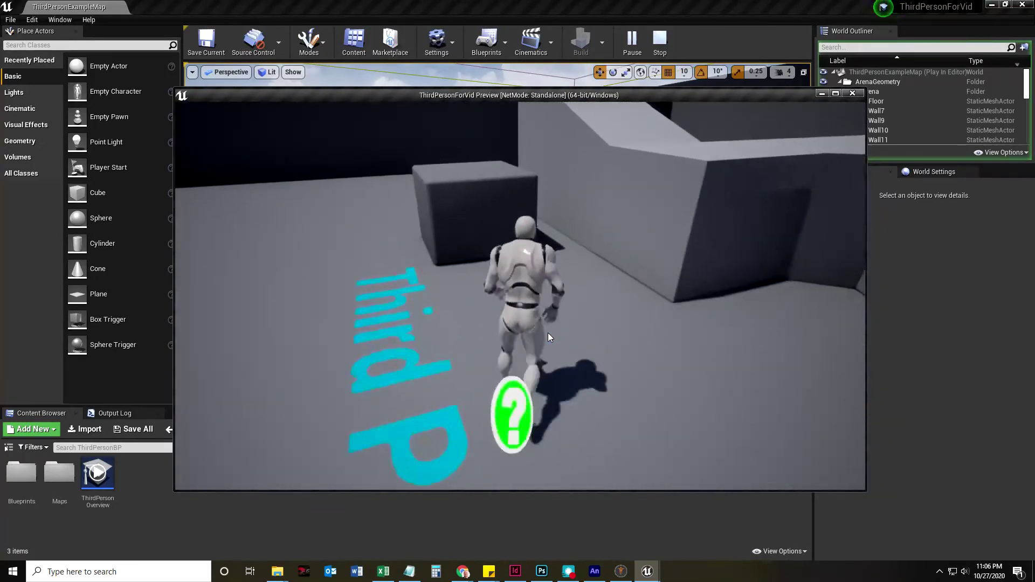
pyautogui.press('d')
pyautogui.press('w')
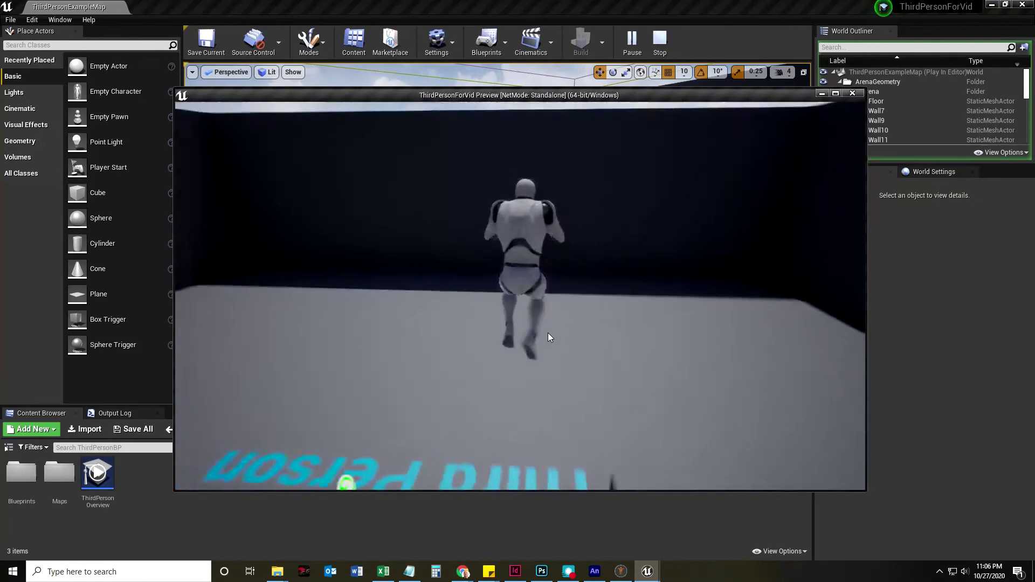
pyautogui.press('space')
pyautogui.press('w')
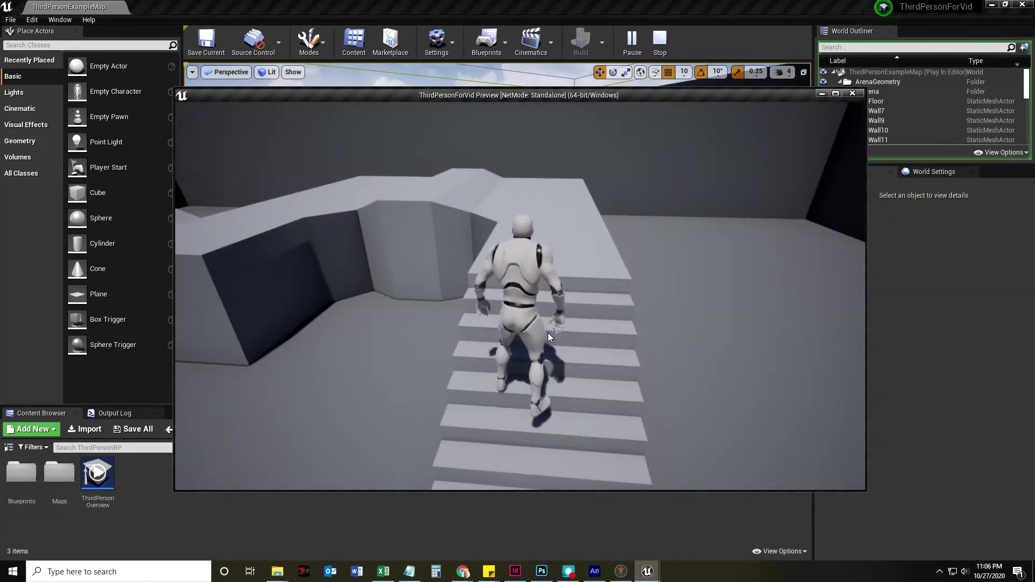
pyautogui.press('Escape')
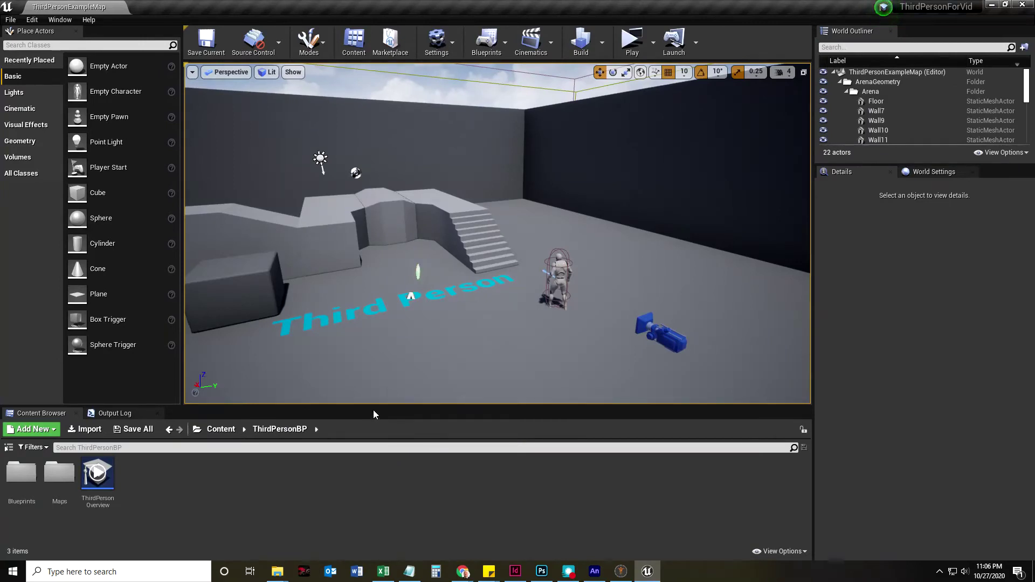
# Step: Enlarge the Content Browser, show the folder tree and select the Content folder
pyautogui.moveTo(373, 410); pyautogui.dragTo(161, 379)
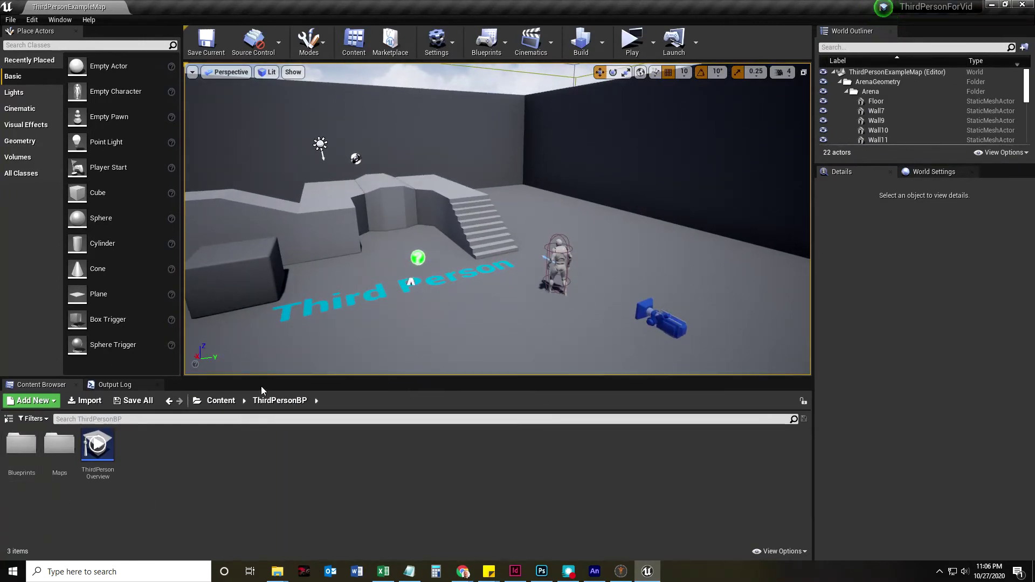
pyautogui.moveTo(264, 376); pyautogui.dragTo(264, 358)
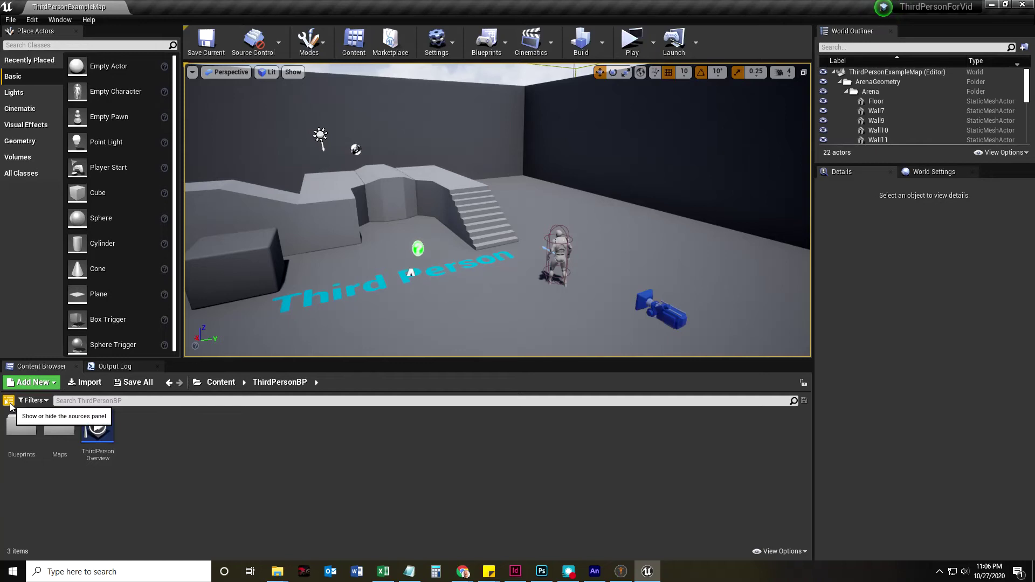
pyautogui.click(9, 403)
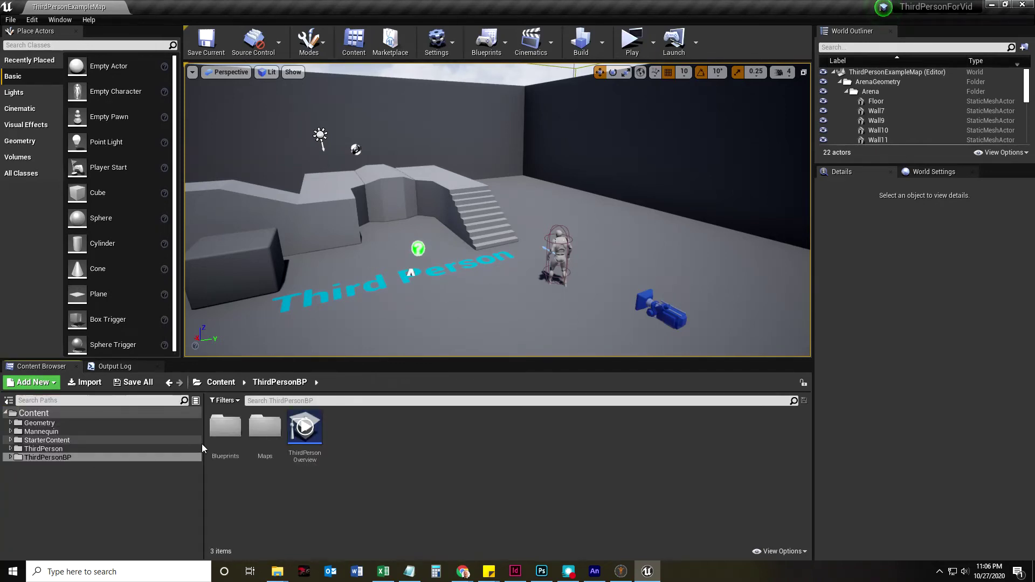
pyautogui.moveTo(203, 447); pyautogui.dragTo(115, 446)
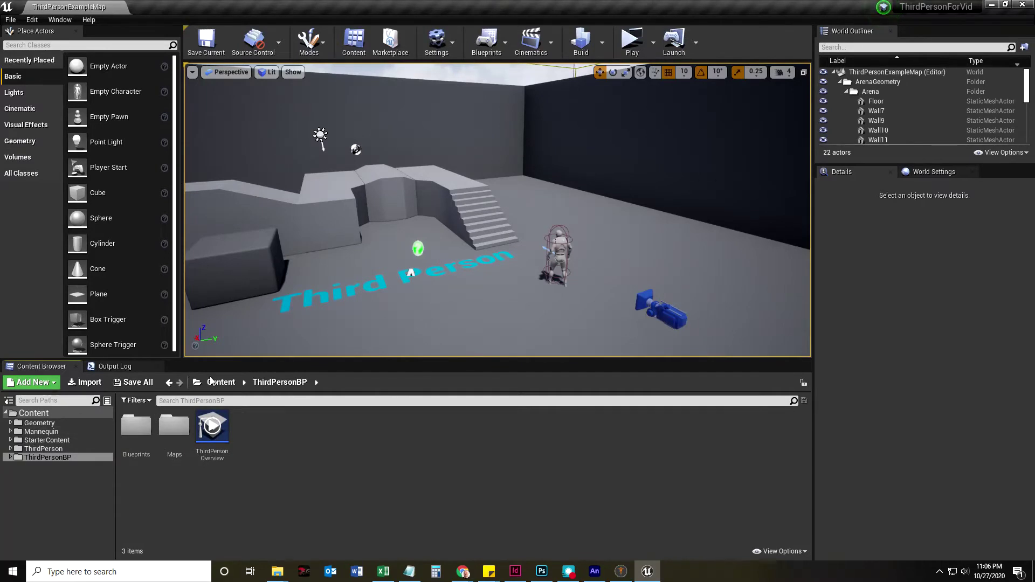
pyautogui.click(33, 416)
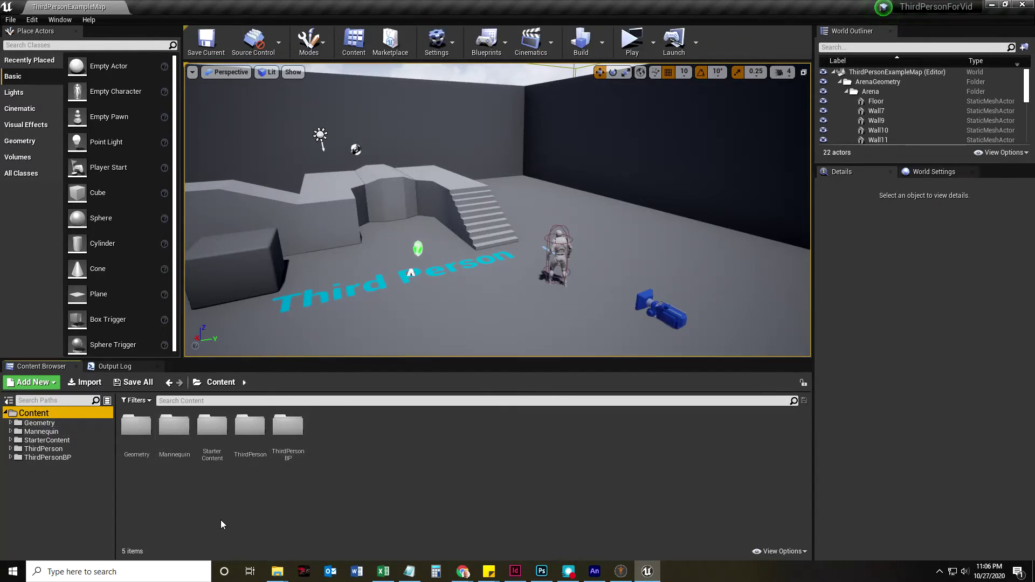
# Step: Create a folder named FarmerBob, correct its misspelled name, and open it
pyautogui.rightClick(338, 504)
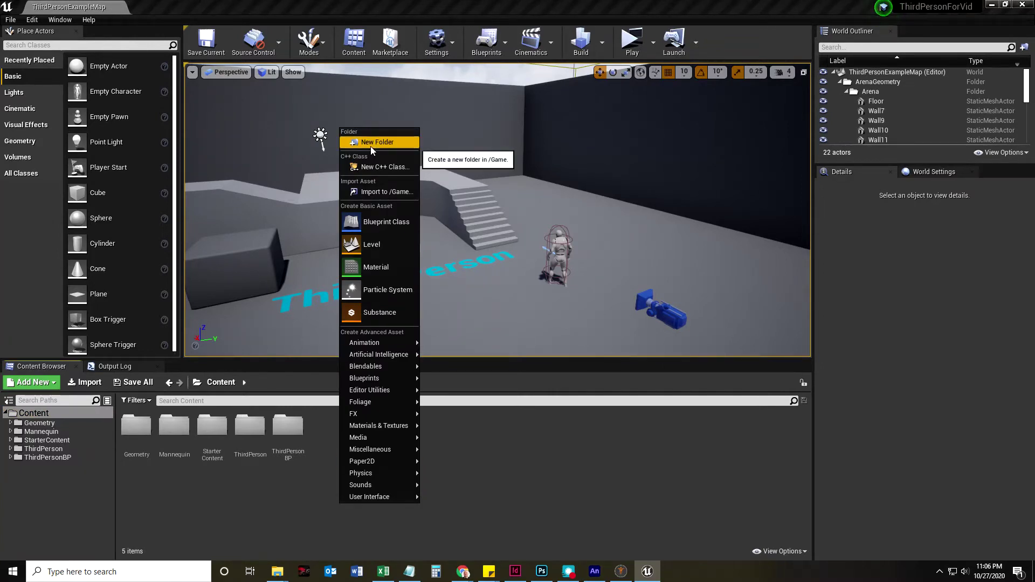
pyautogui.click(371, 147)
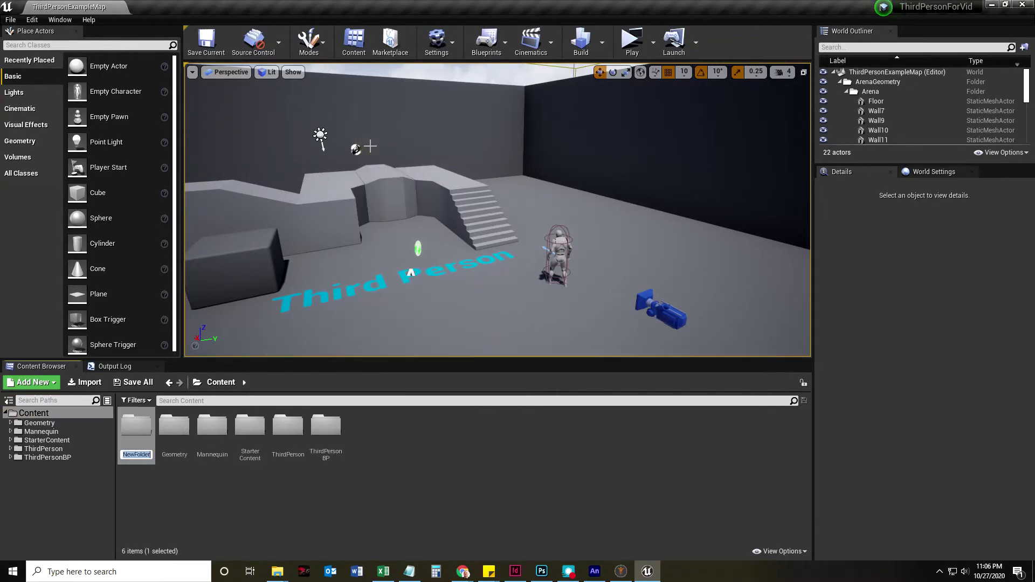
pyautogui.write('Farme')
pyautogui.write('rBobl')
pyautogui.press('Return')
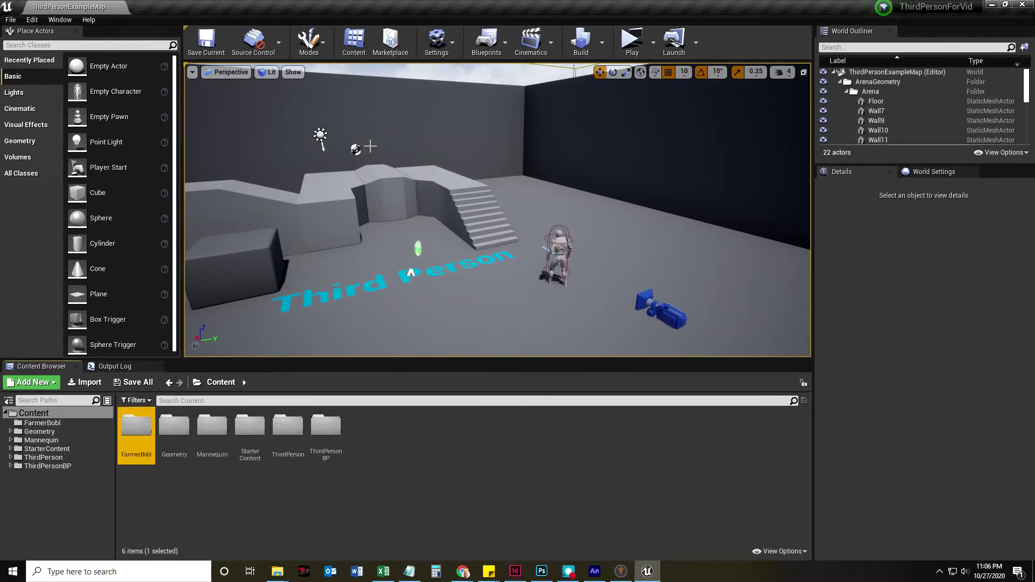
pyautogui.click(144, 455)
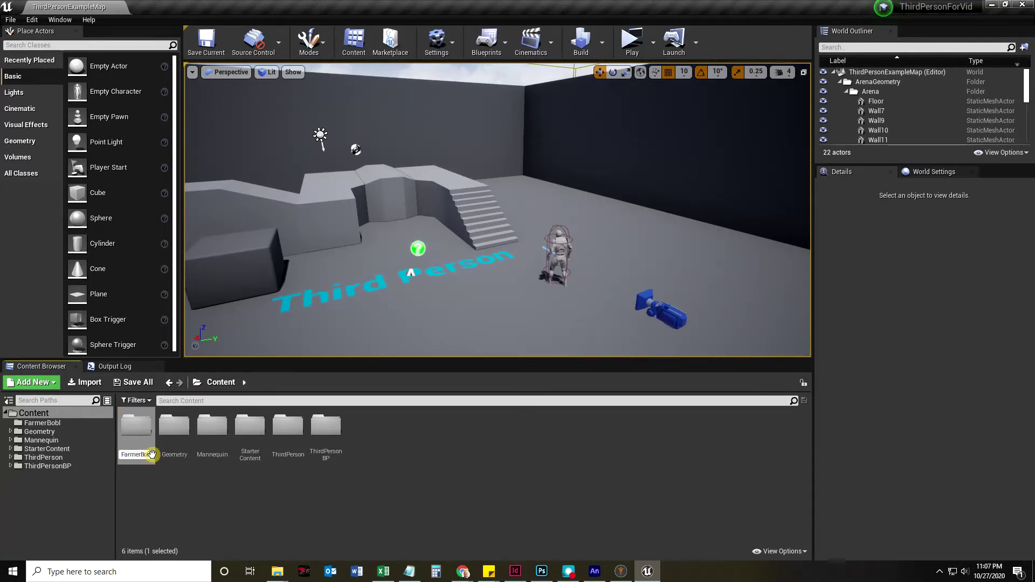
pyautogui.press('BackSpace')
pyautogui.press('Return')
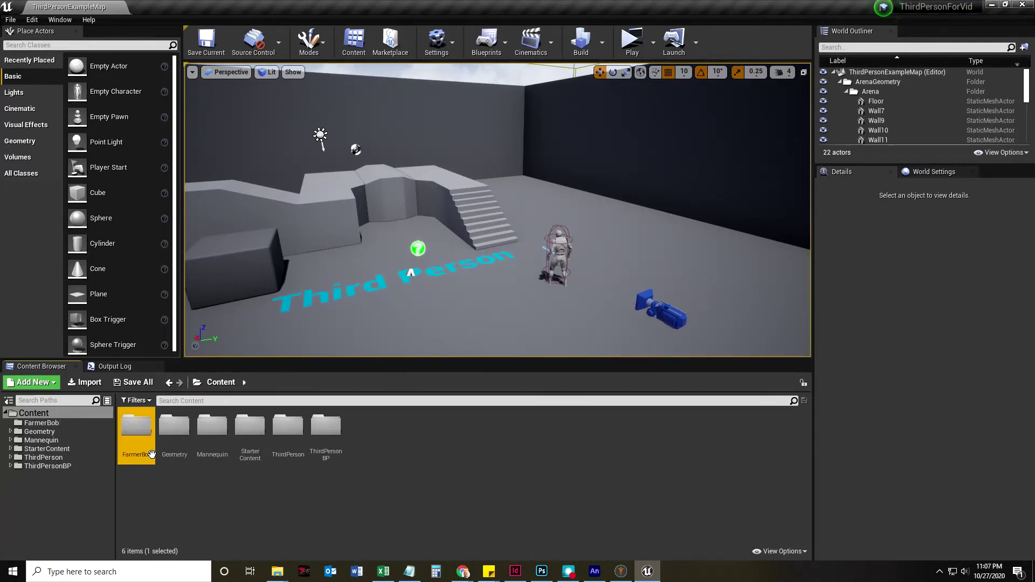
pyautogui.click(134, 488)
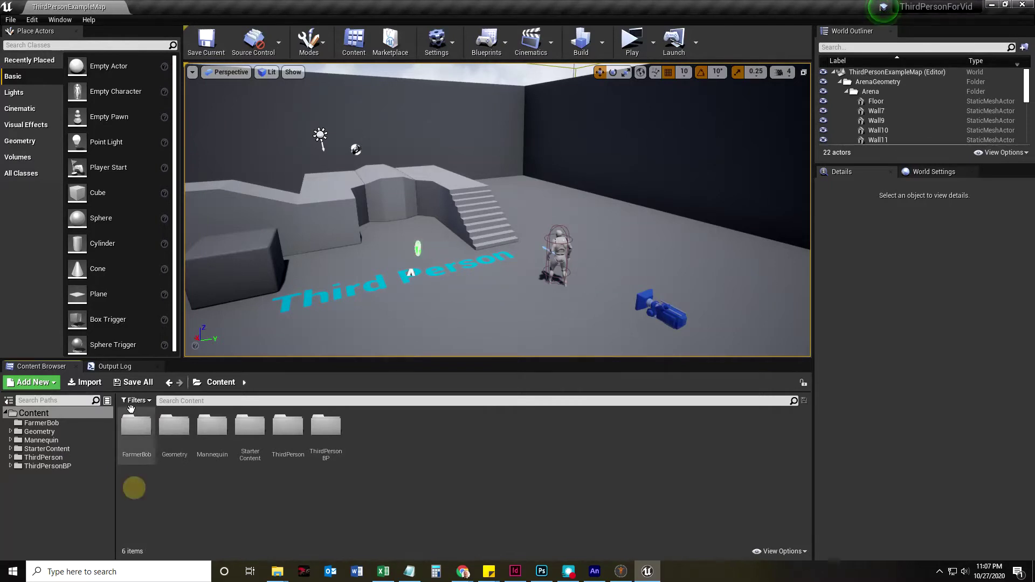
pyautogui.doubleClick(146, 432)
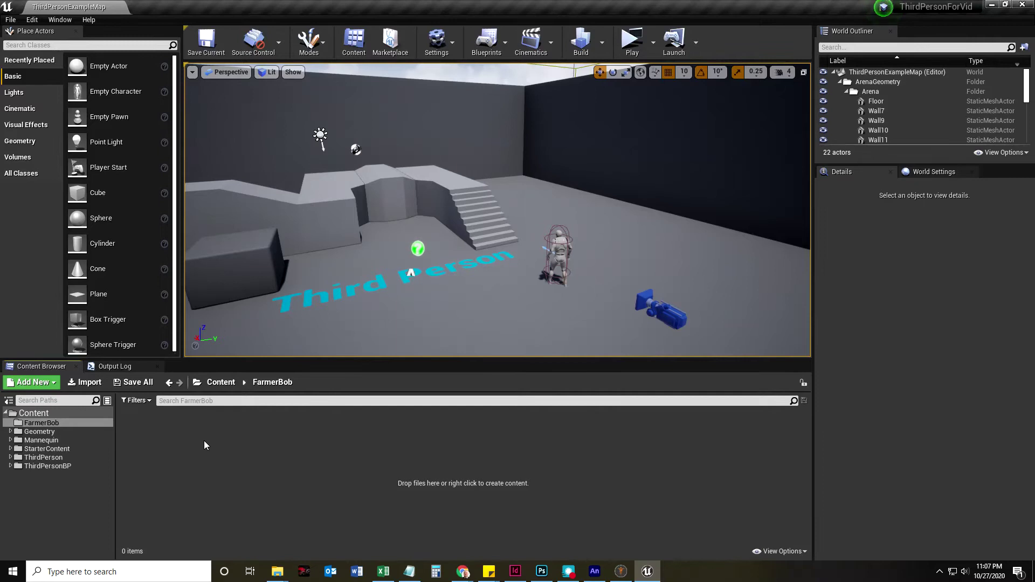
# Step: Browse the import file picker to 2020-Fall > GAM3881 > MakeHuman > MixamoAnims
pyautogui.click(85, 382)
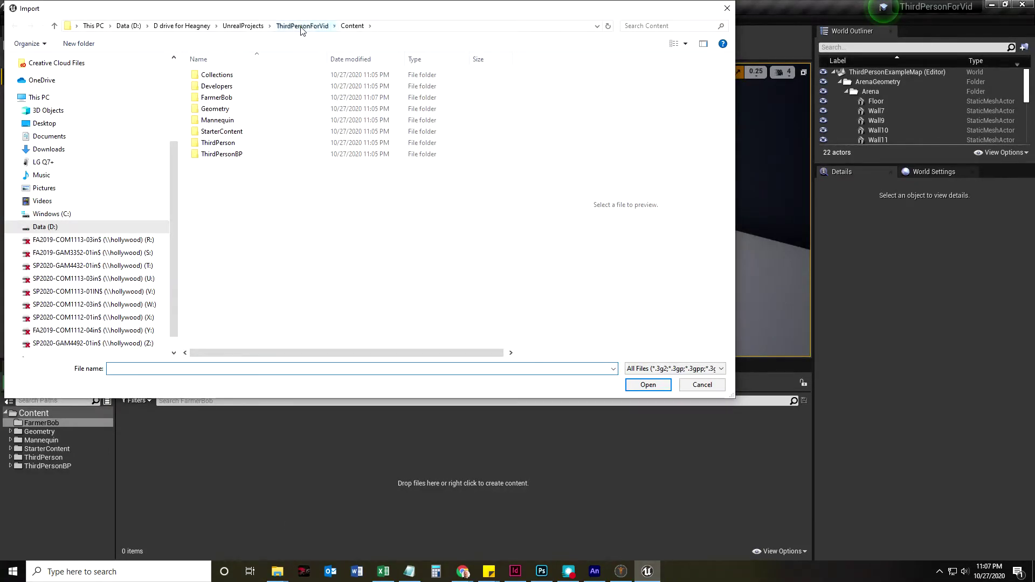
pyautogui.click(302, 26)
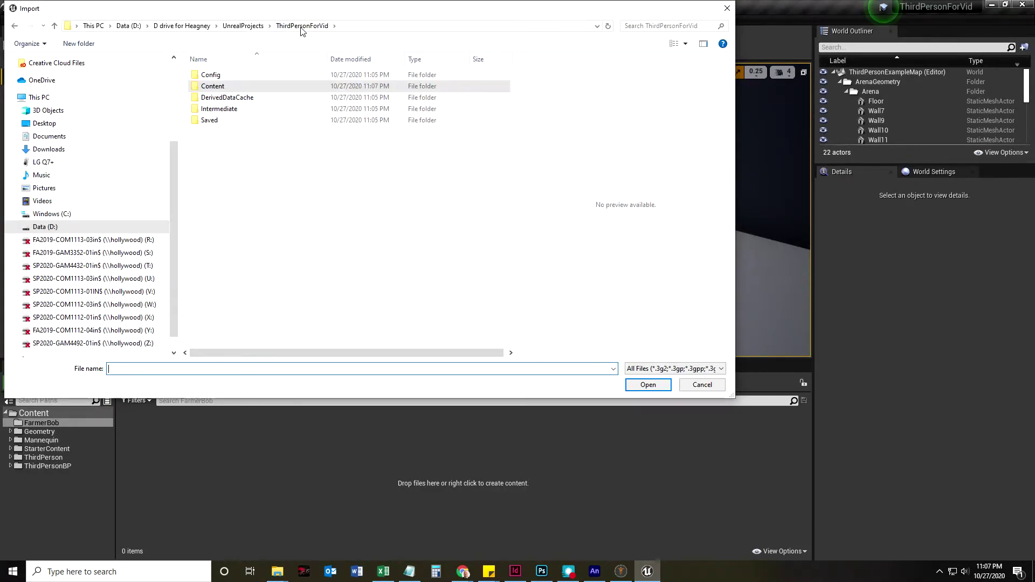
pyautogui.click(181, 26)
pyautogui.scroll(10, 226, 143)
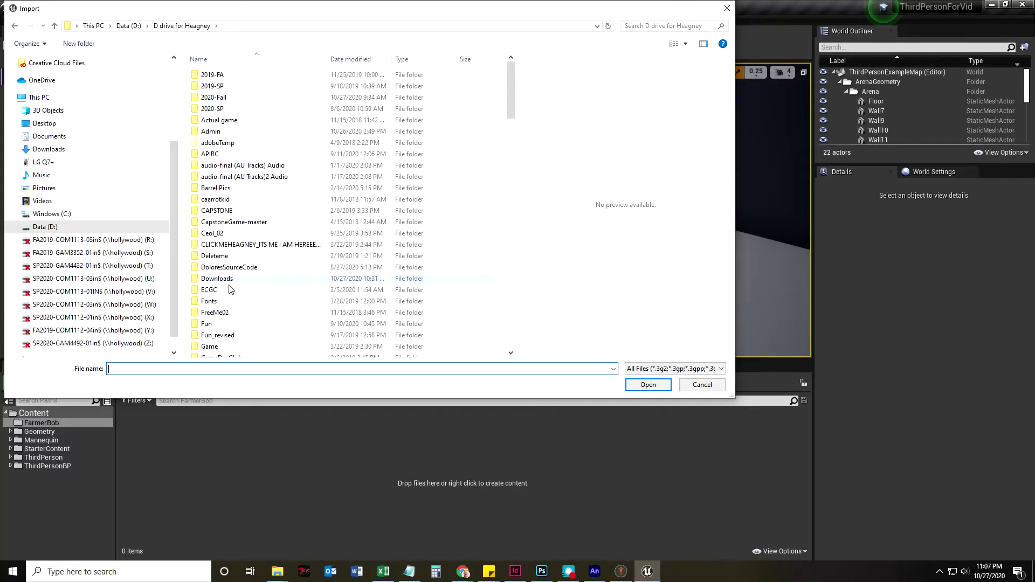
pyautogui.doubleClick(213, 98)
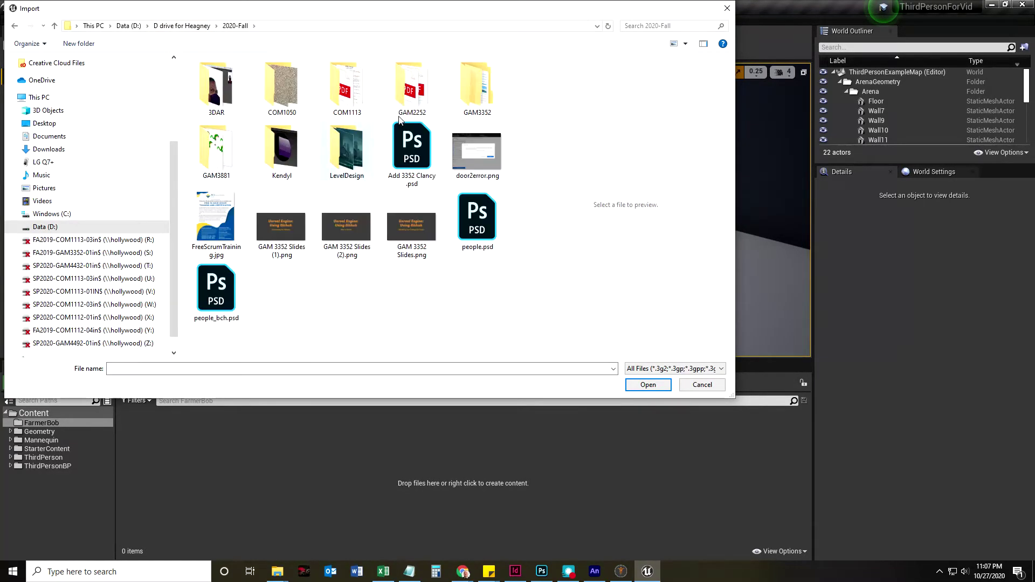
pyautogui.doubleClick(216, 152)
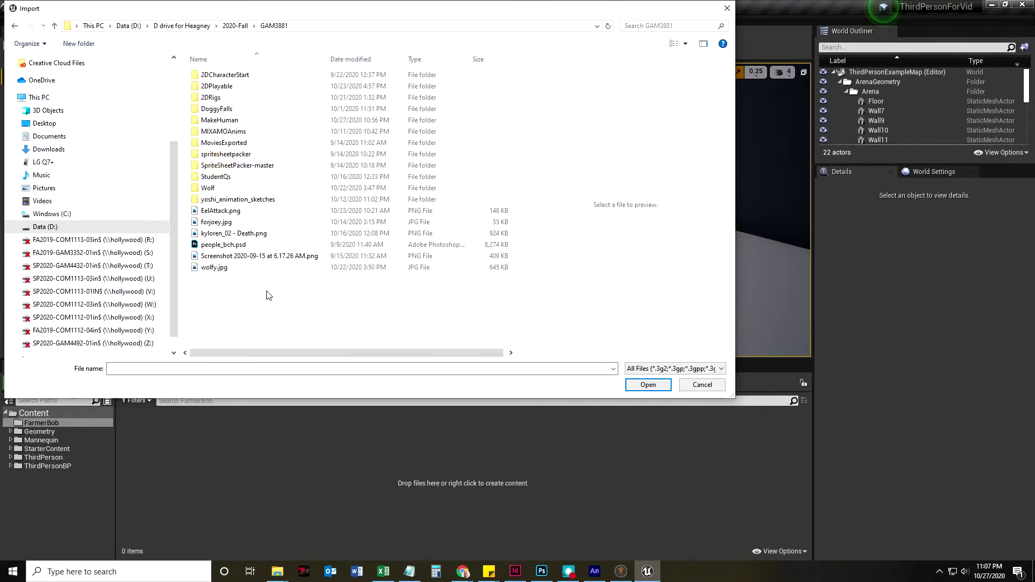
pyautogui.click(218, 88)
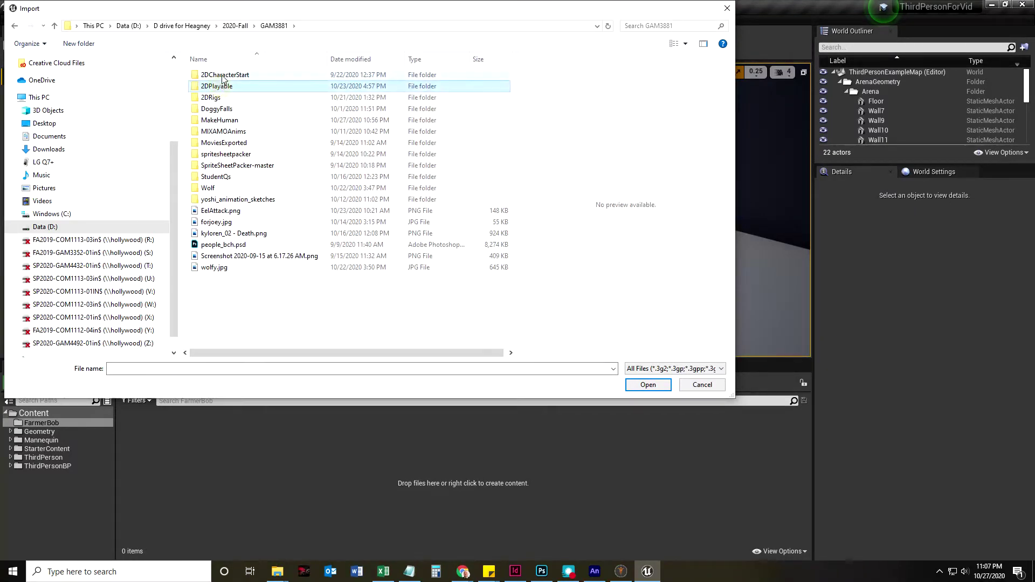
pyautogui.doubleClick(221, 120)
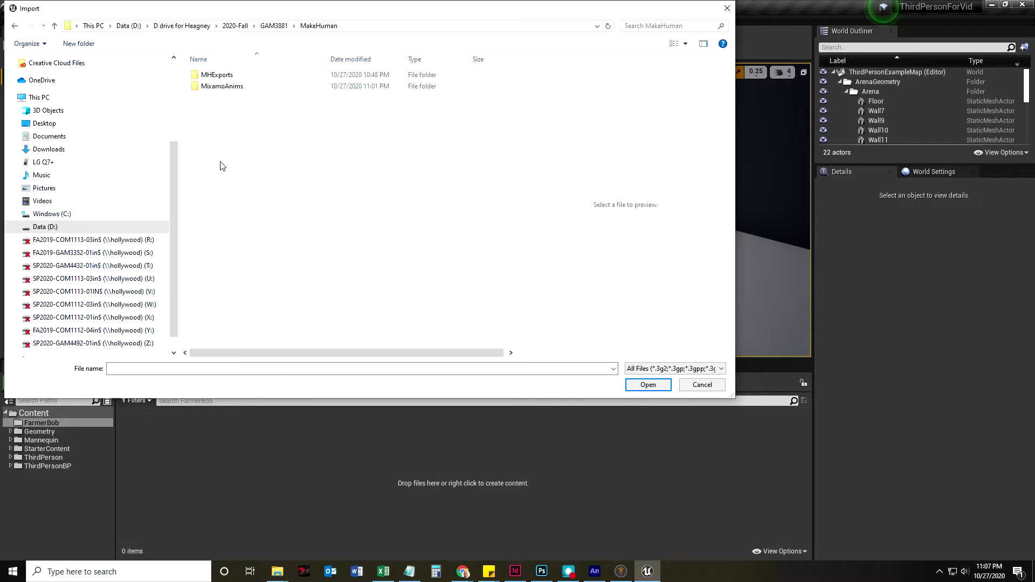
pyautogui.doubleClick(216, 87)
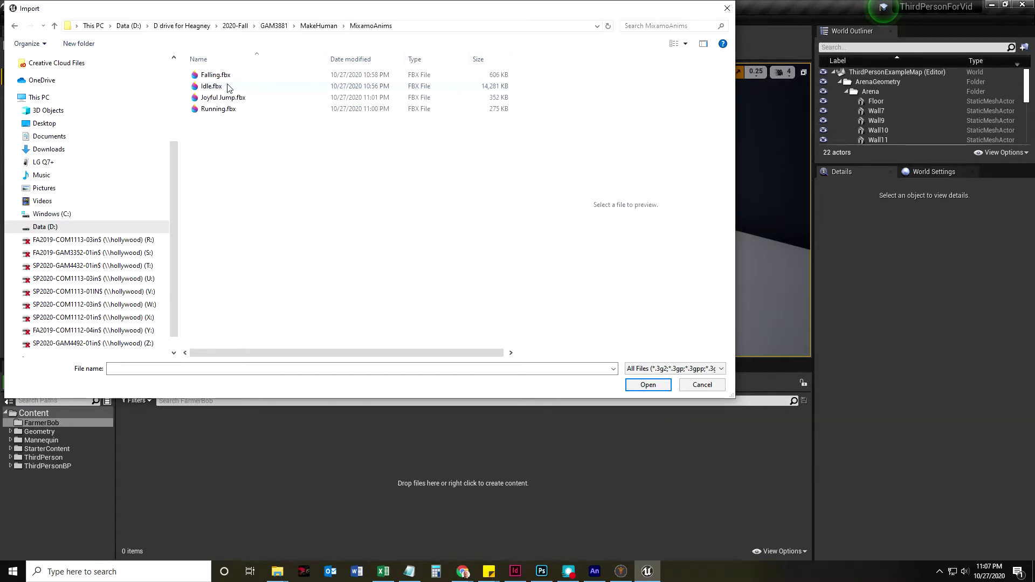
# Step: Select Idle.fbx from MixamoAnims and open it for import
pyautogui.click(223, 86)
pyautogui.click(217, 109)
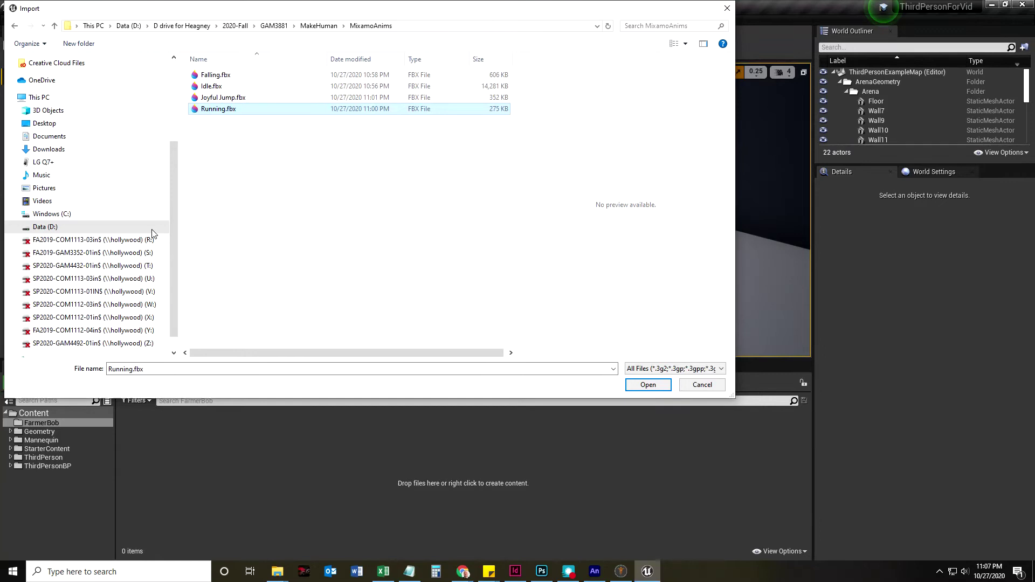
pyautogui.press('Return')
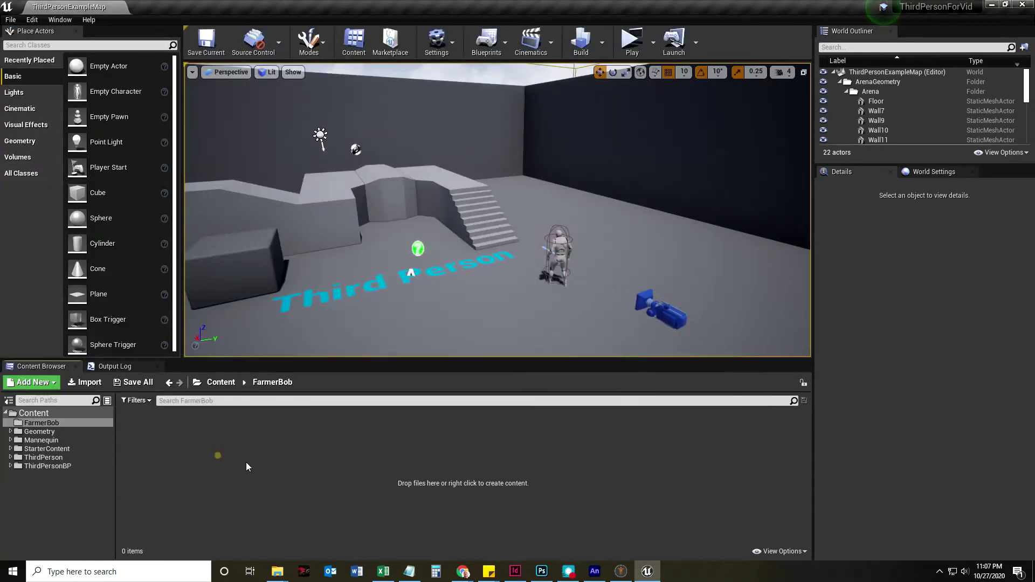
pyautogui.click(86, 382)
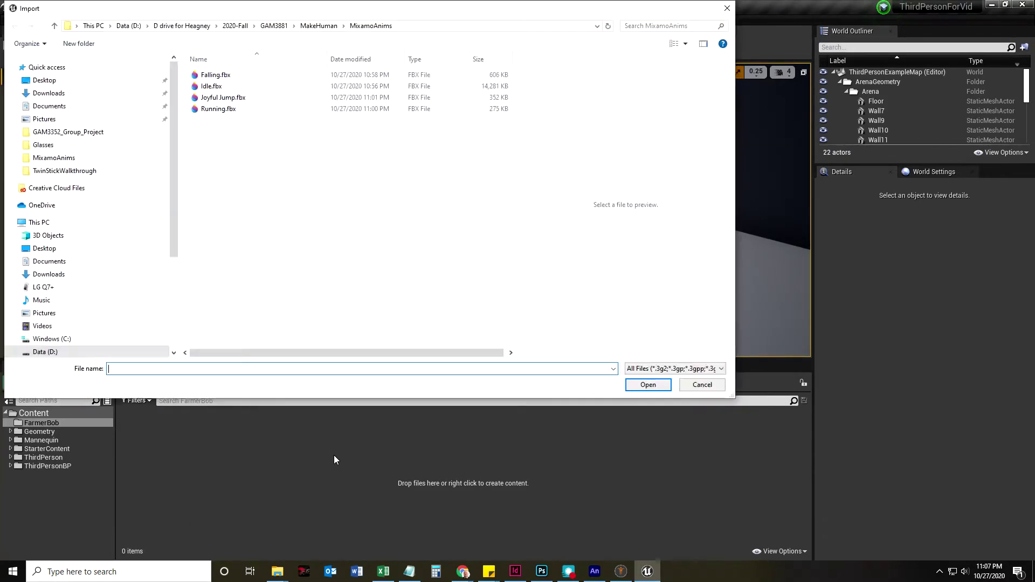
pyautogui.click(214, 87)
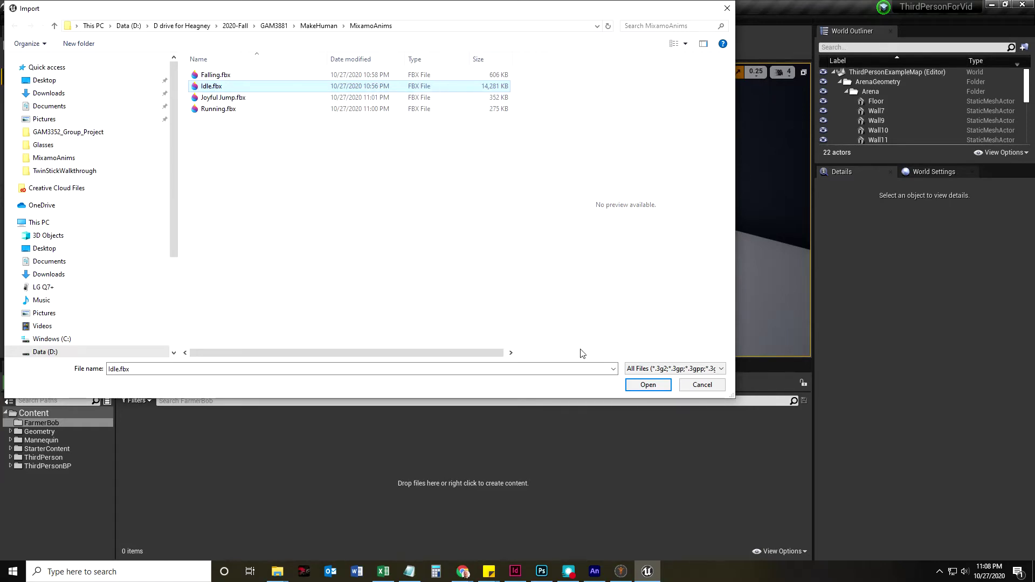
pyautogui.click(644, 384)
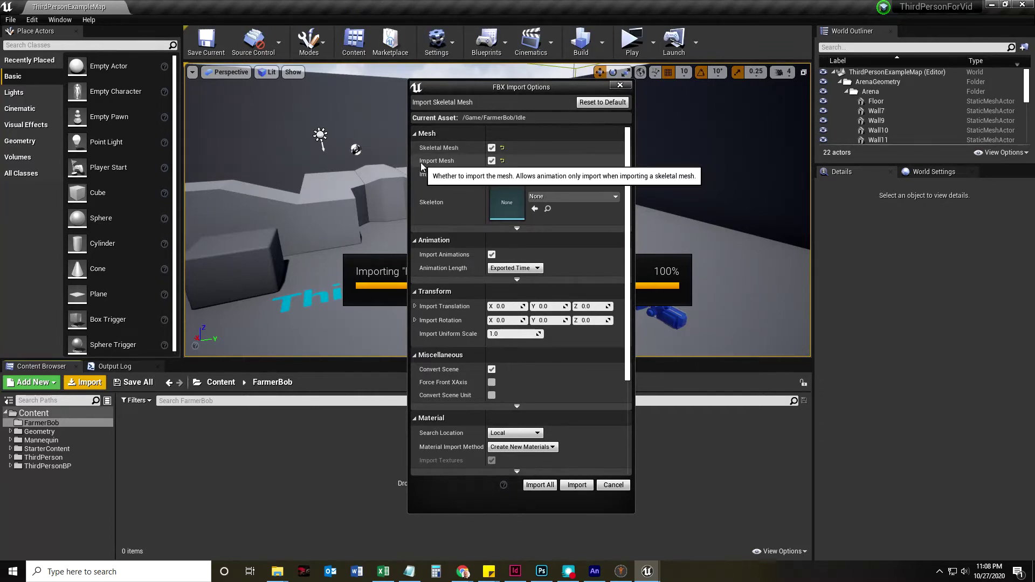
pyautogui.click(491, 162)
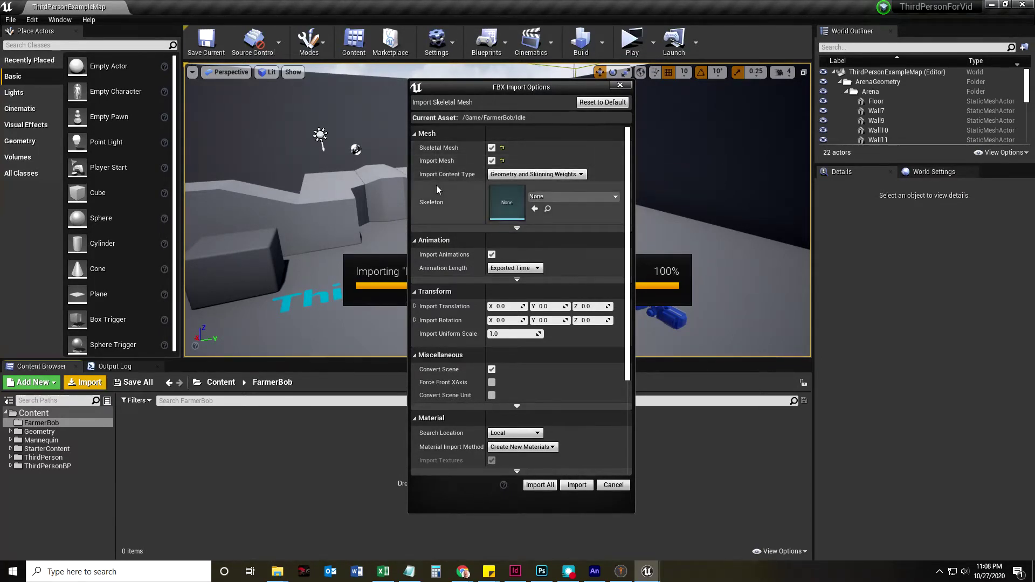
pyautogui.click(575, 174)
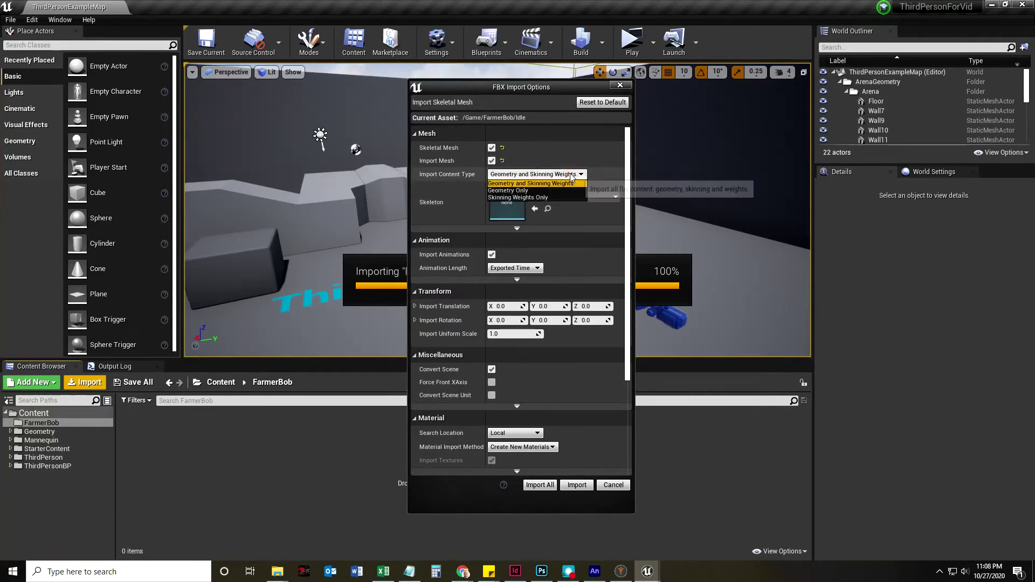
pyautogui.click(574, 155)
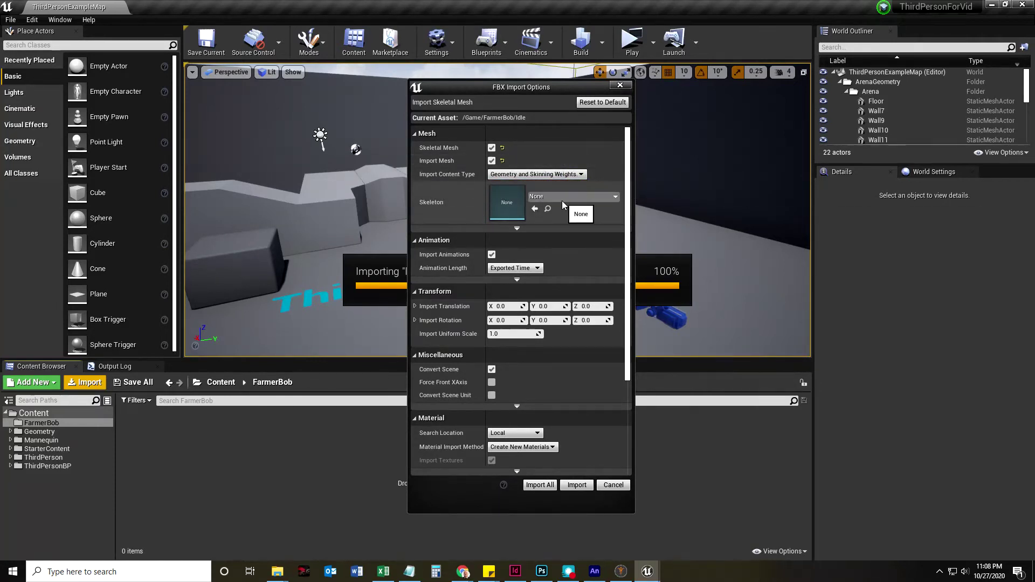
pyautogui.click(592, 196)
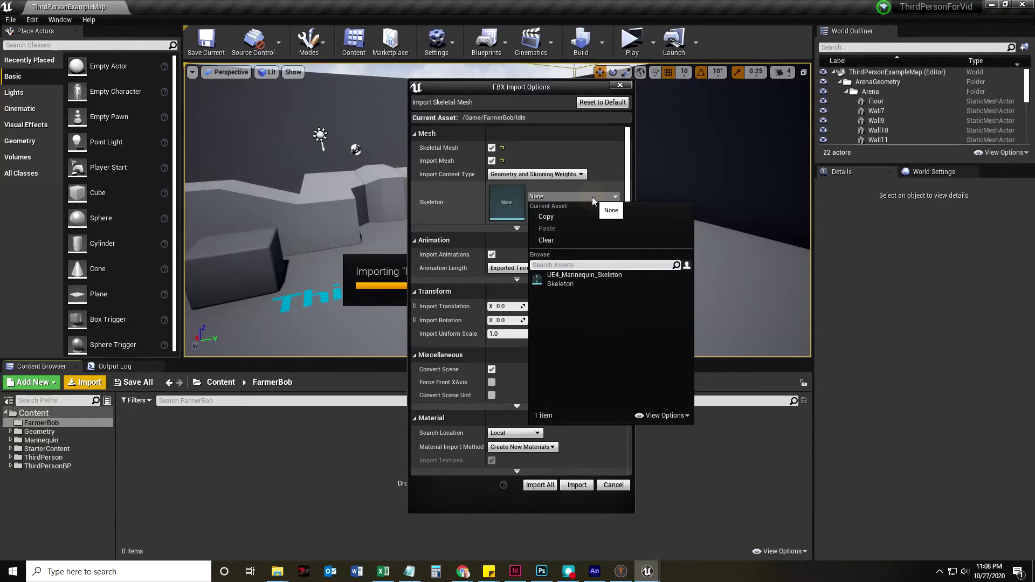
pyautogui.click(630, 168)
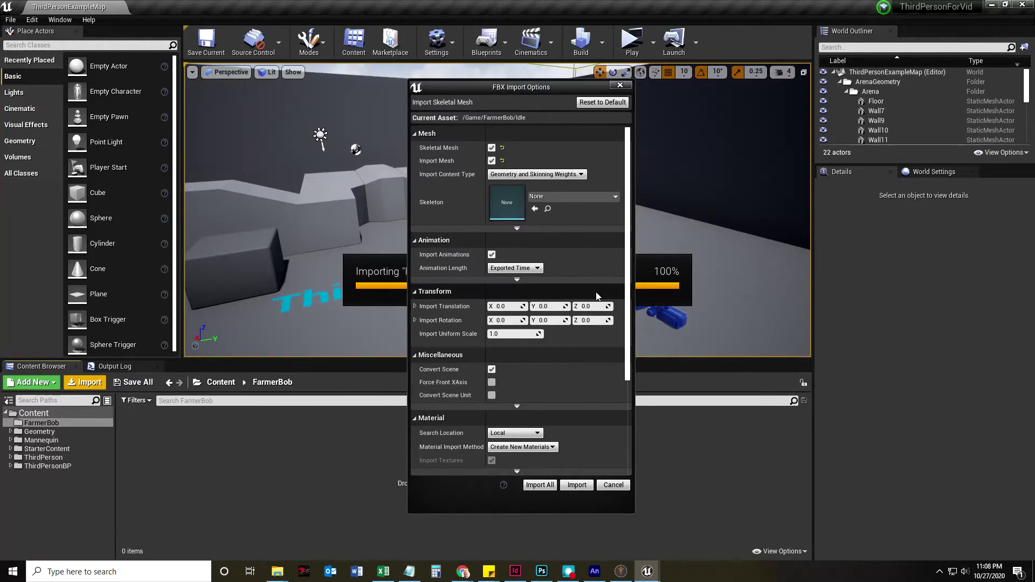
pyautogui.click(622, 574)
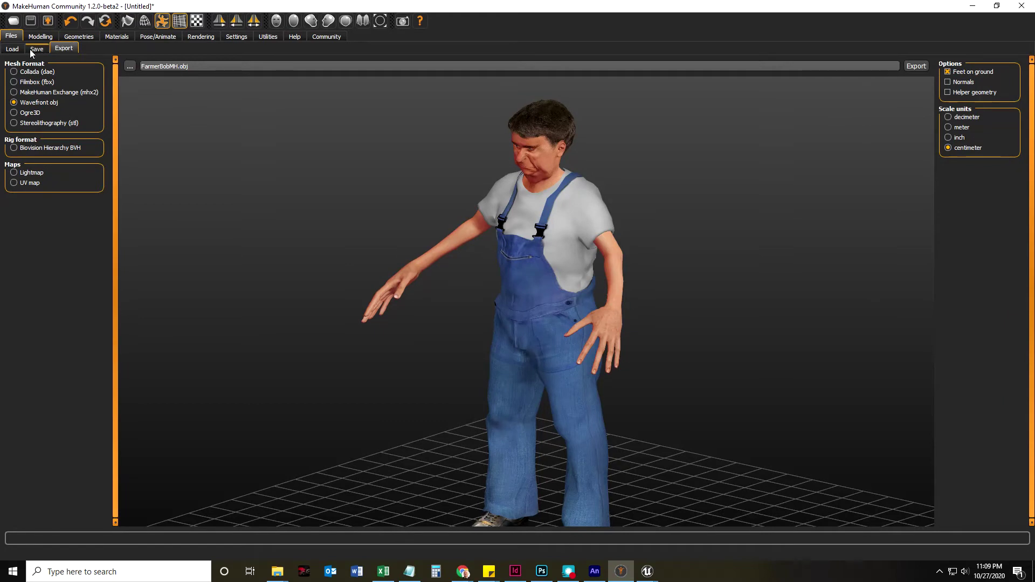
pyautogui.click(41, 36)
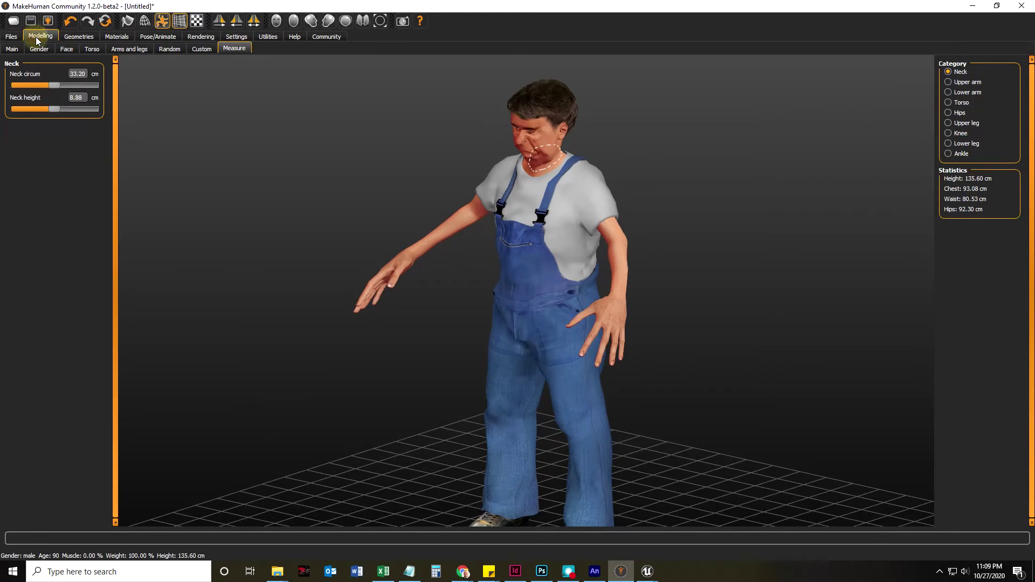
pyautogui.click(159, 36)
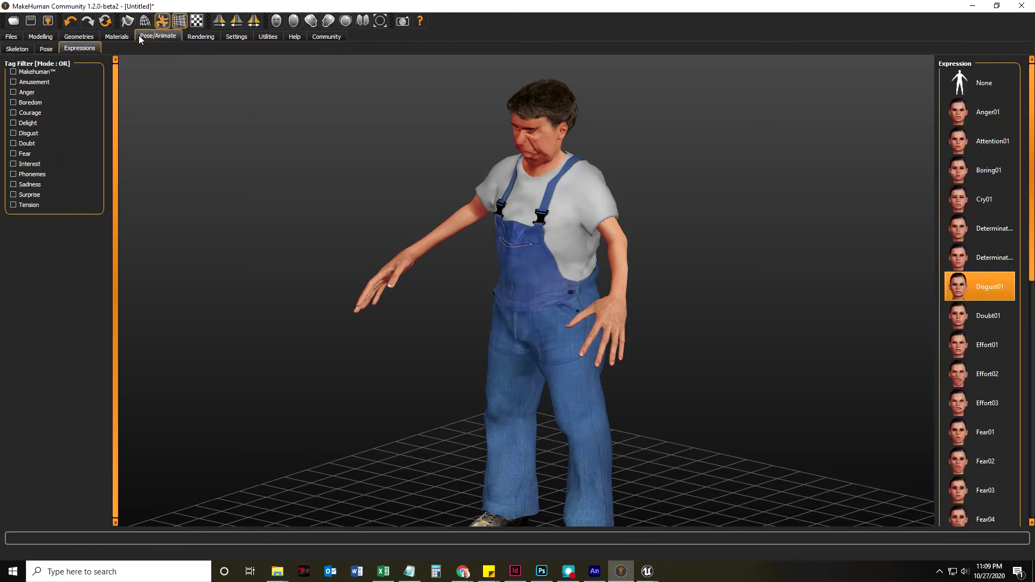
pyautogui.click(17, 48)
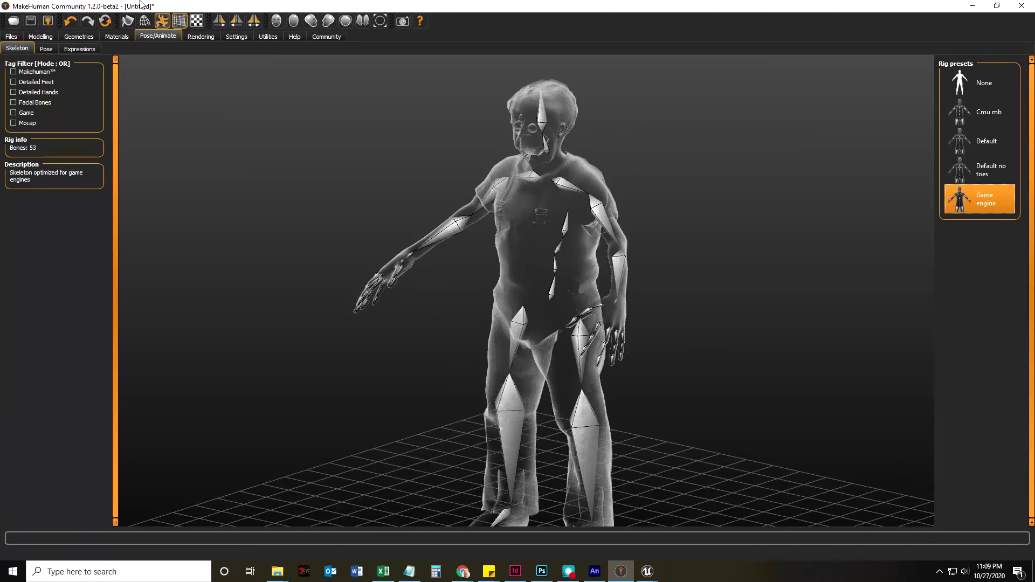
pyautogui.click(972, 6)
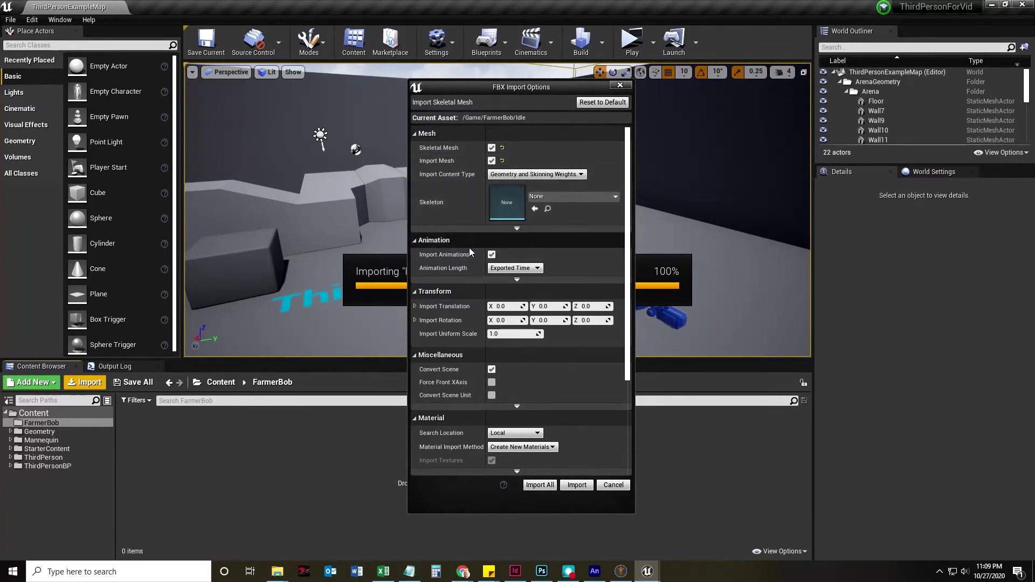
# Step: Expand the Material advanced options in FBX Import Options and Import All for Idle.fbx
pyautogui.scroll(-4, 600, 384)
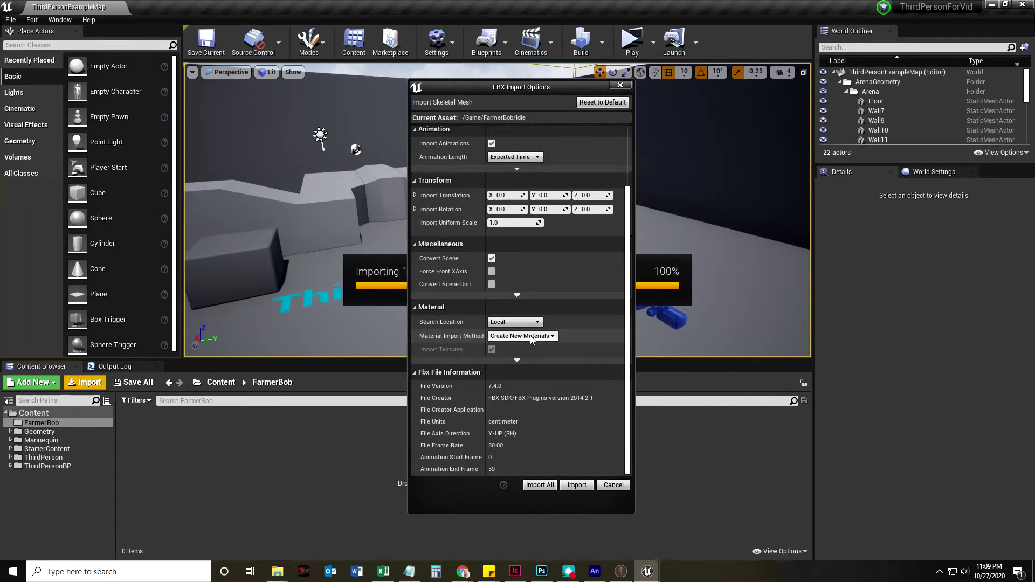
pyautogui.click(517, 360)
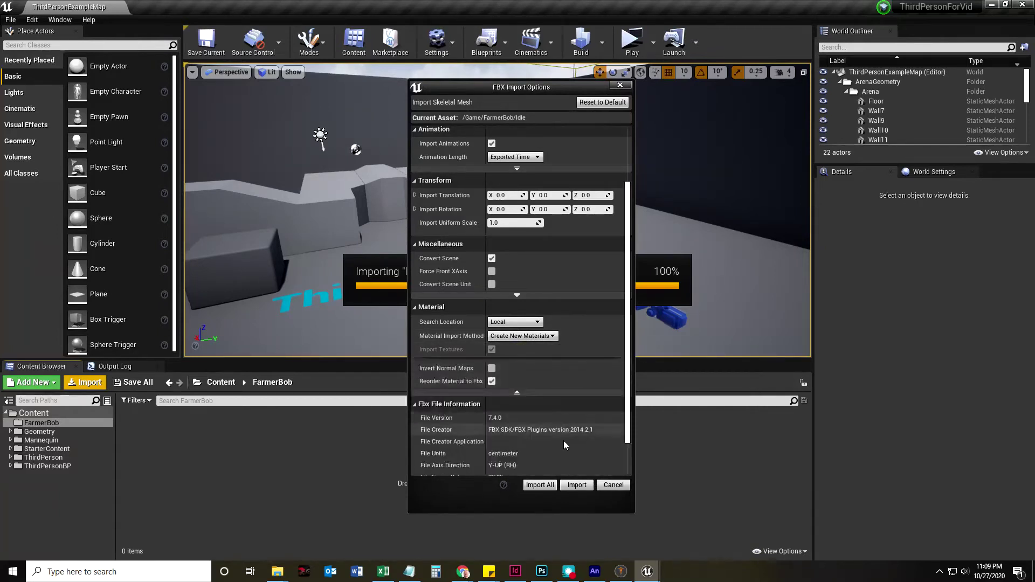
pyautogui.scroll(-2, 536, 432)
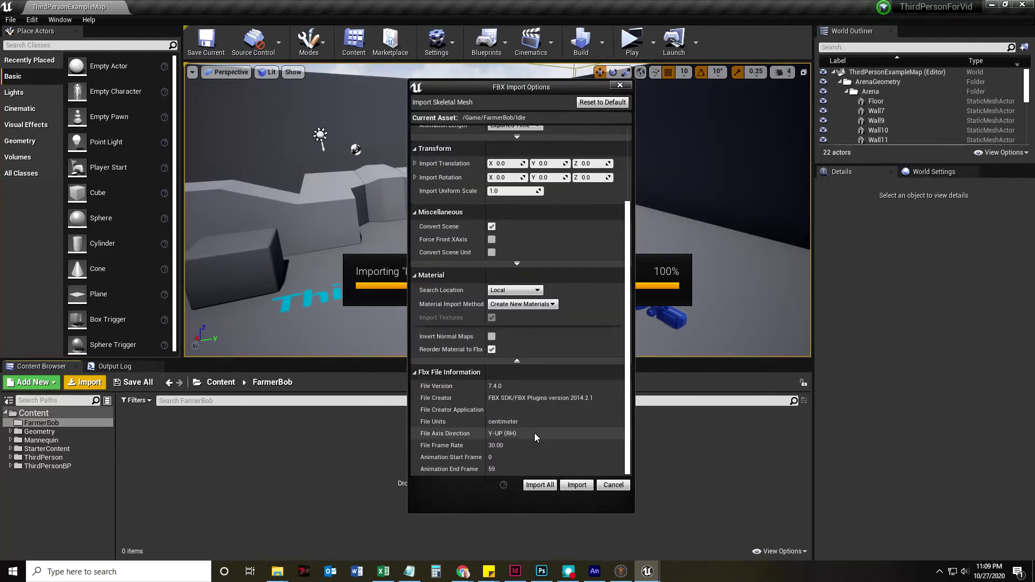
pyautogui.click(539, 484)
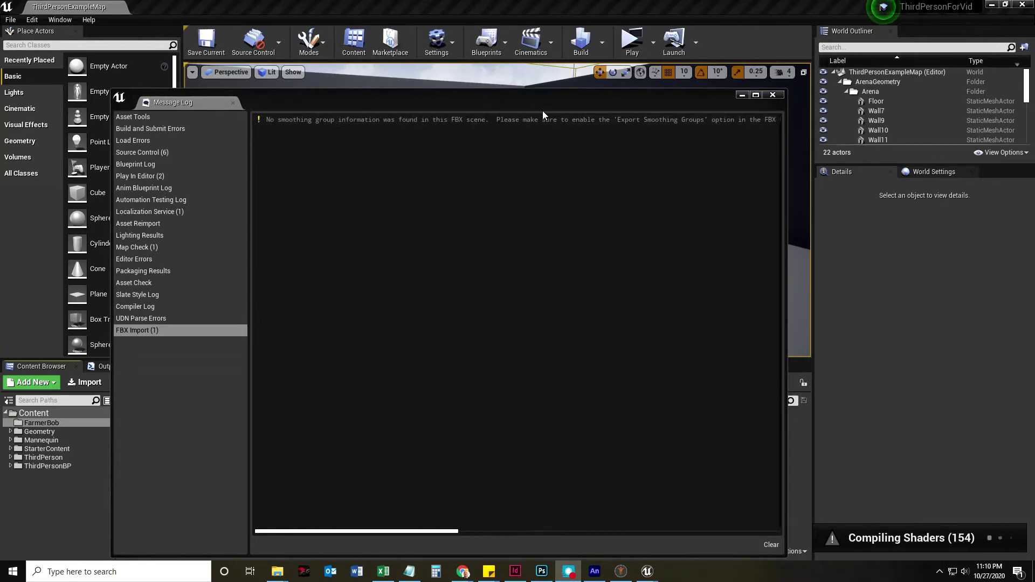
# Step: Close the Message Log and inspect the imported Eyebluemat material and blue_eye texture
pyautogui.click(774, 95)
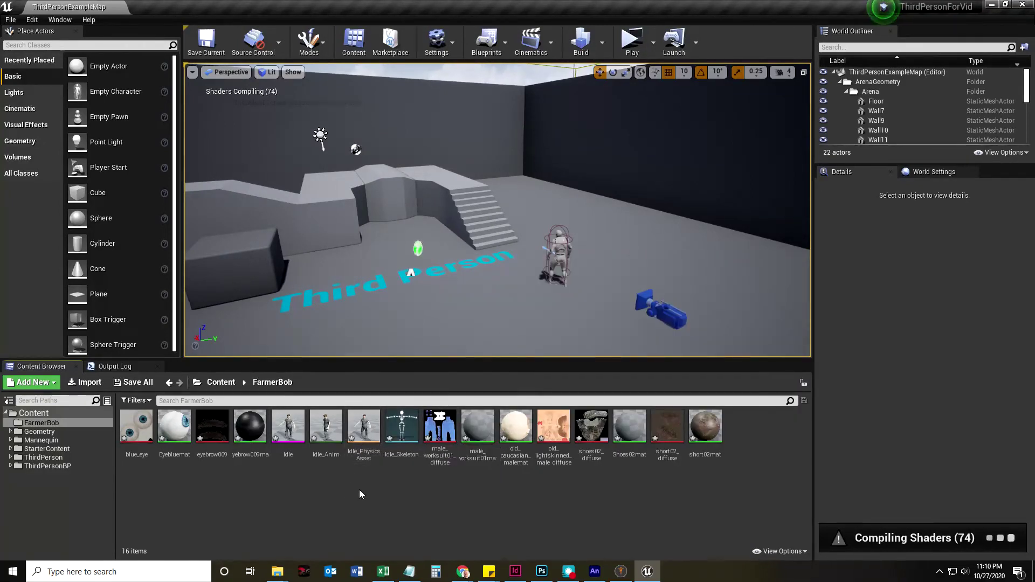
pyautogui.click(321, 506)
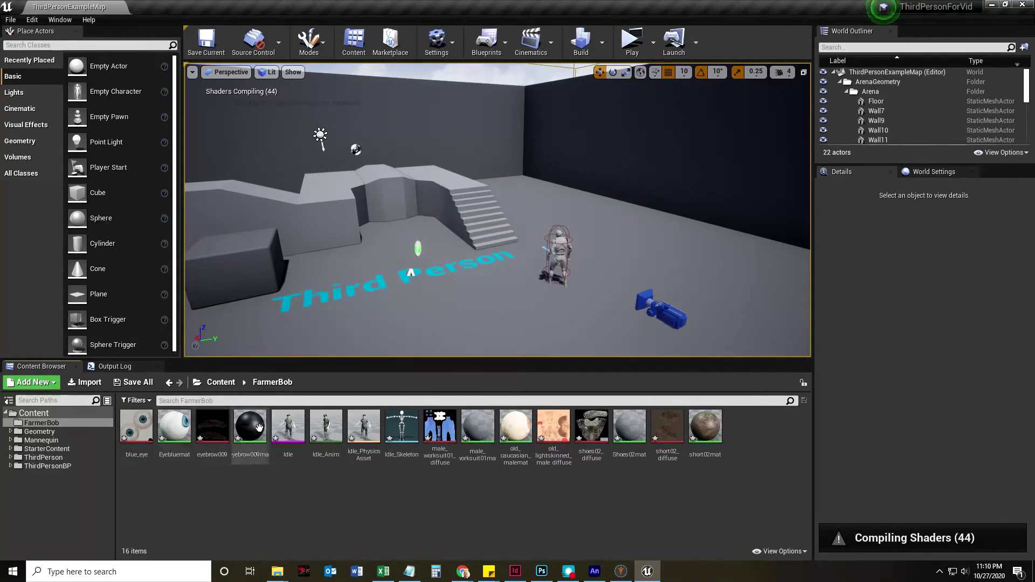
pyautogui.click(175, 435)
pyautogui.click(141, 416)
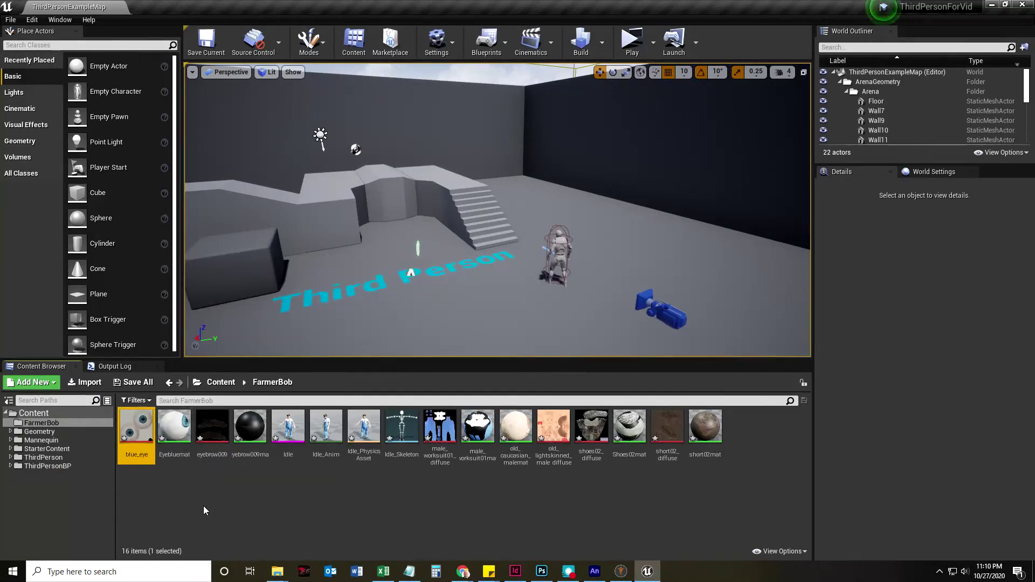
pyautogui.rightClick(202, 505)
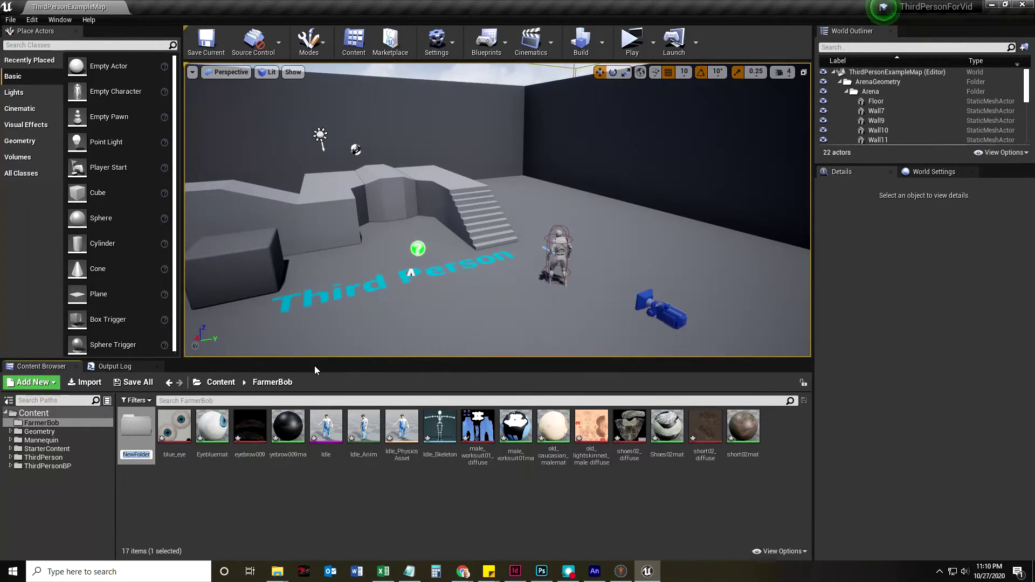
# Step: Name the new folder BobMat and move the six FarmerBob materials into it
pyautogui.write('BobMat')
pyautogui.press('Return')
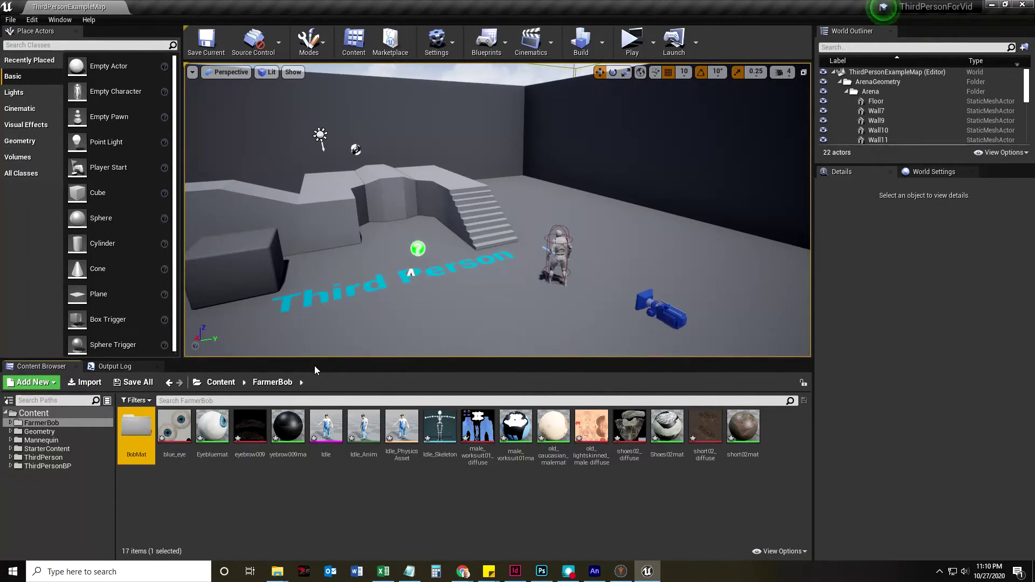
pyautogui.click(215, 442)
pyautogui.keyDown('ctrl'); pyautogui.click(287, 425); pyautogui.keyUp('ctrl')
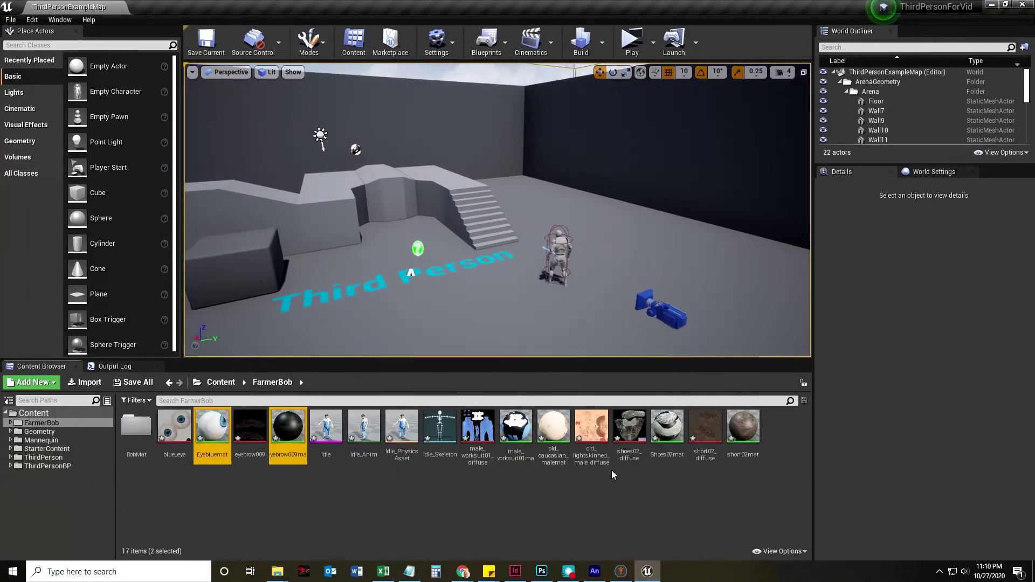
pyautogui.keyDown('ctrl'); pyautogui.click(553, 426); pyautogui.keyUp('ctrl')
pyautogui.keyDown('ctrl'); pyautogui.click(517, 436); pyautogui.keyUp('ctrl')
pyautogui.keyDown('ctrl'); pyautogui.click(743, 426); pyautogui.keyUp('ctrl')
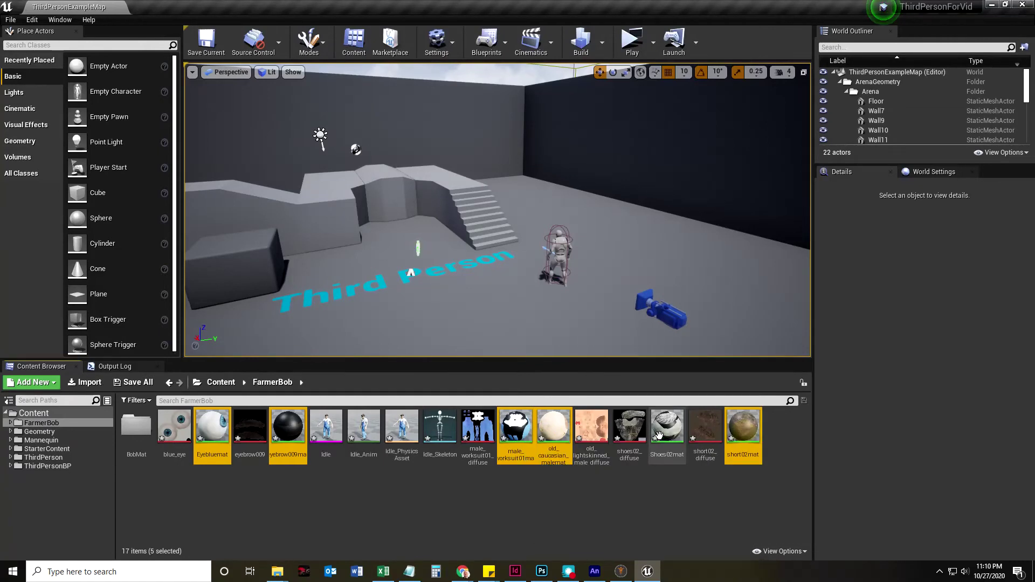
pyautogui.keyDown('ctrl'); pyautogui.click(667, 426); pyautogui.keyUp('ctrl')
pyautogui.moveTo(303, 432); pyautogui.dragTo(139, 425)
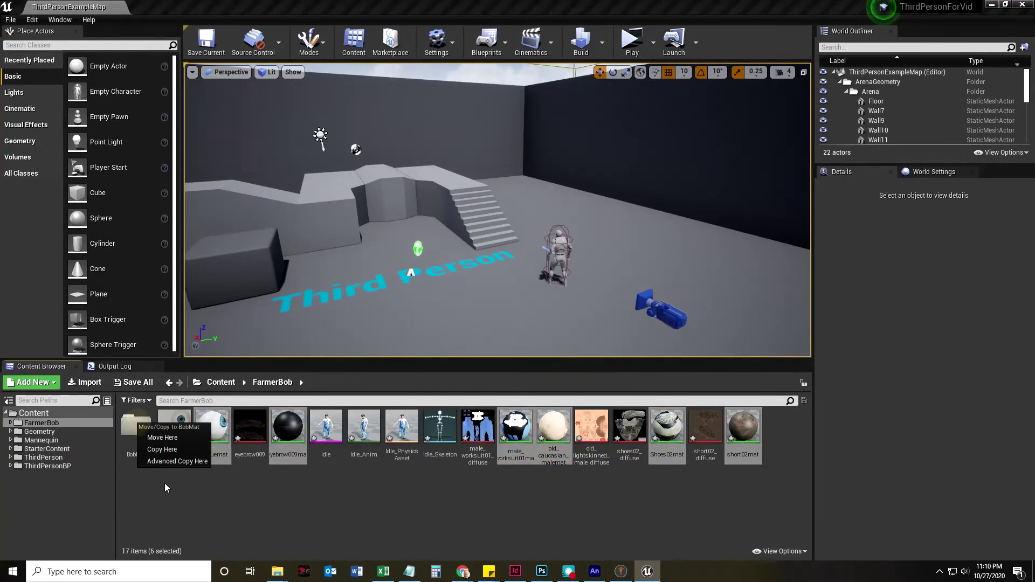
pyautogui.click(162, 437)
# Step: Create a BobTex folder and move the five eye, eyebrow, shorts, shoes and skin textures into it
pyautogui.rightClick(192, 501)
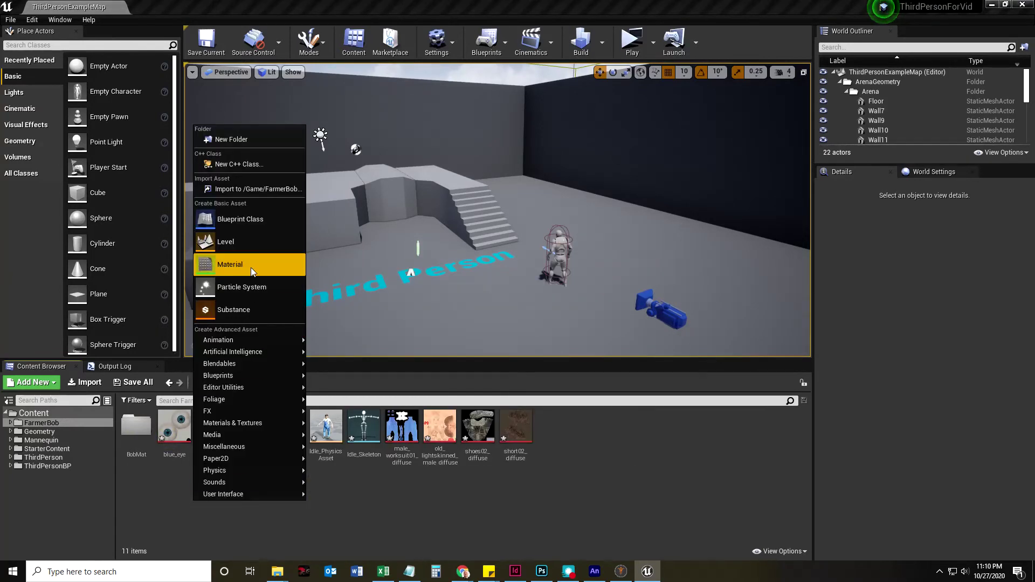
pyautogui.click(228, 141)
pyautogui.write('BobTex')
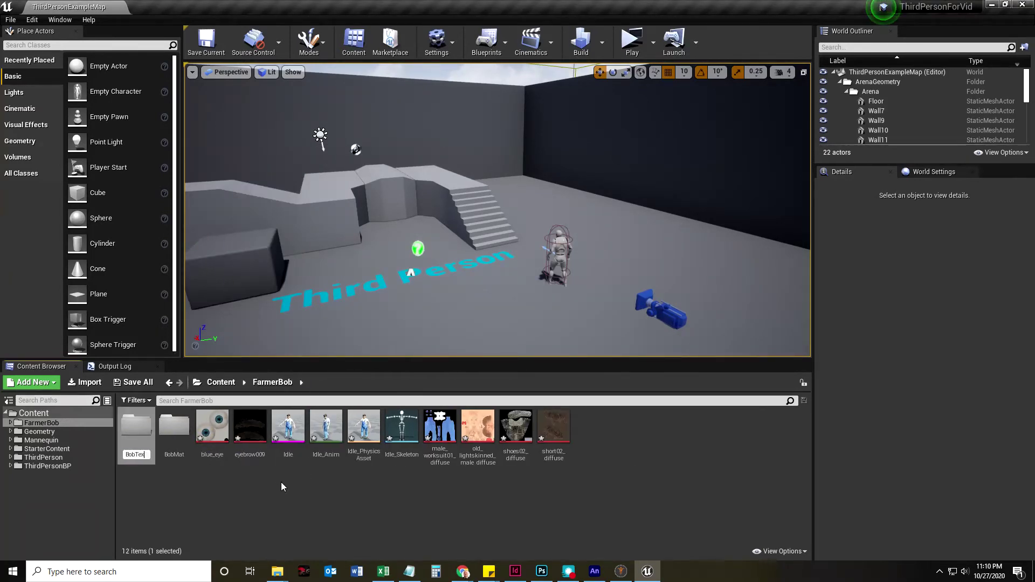
pyautogui.press('Return')
pyautogui.click(213, 426)
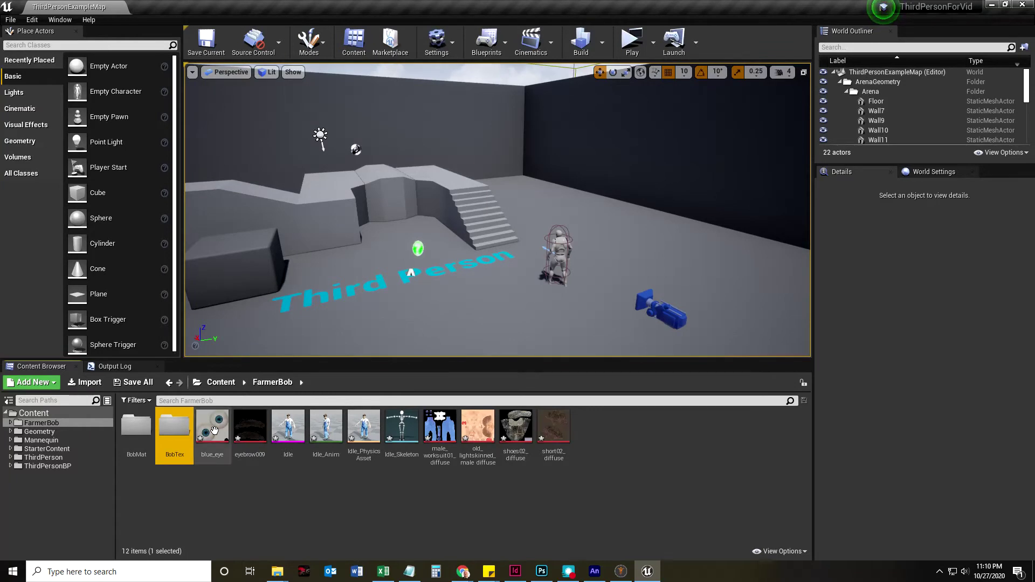
pyautogui.keyDown('ctrl'); pyautogui.click(249, 426); pyautogui.keyUp('ctrl')
pyautogui.keyDown('ctrl'); pyautogui.click(554, 426); pyautogui.keyUp('ctrl')
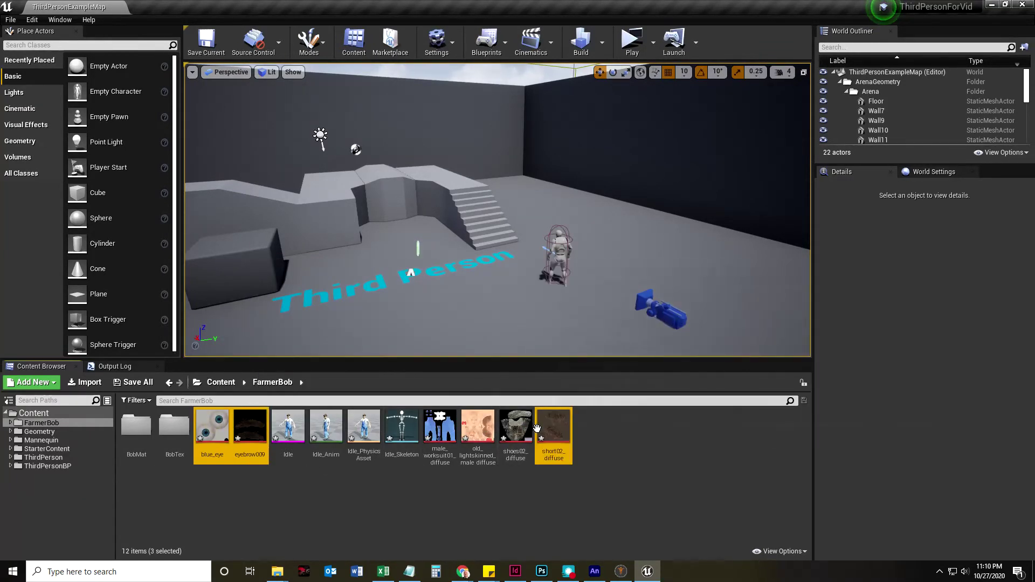
pyautogui.keyDown('ctrl'); pyautogui.click(515, 426); pyautogui.keyUp('ctrl')
pyautogui.keyDown('ctrl'); pyautogui.click(477, 426); pyautogui.keyUp('ctrl')
pyautogui.moveTo(469, 430); pyautogui.dragTo(173, 428)
pyautogui.click(202, 449)
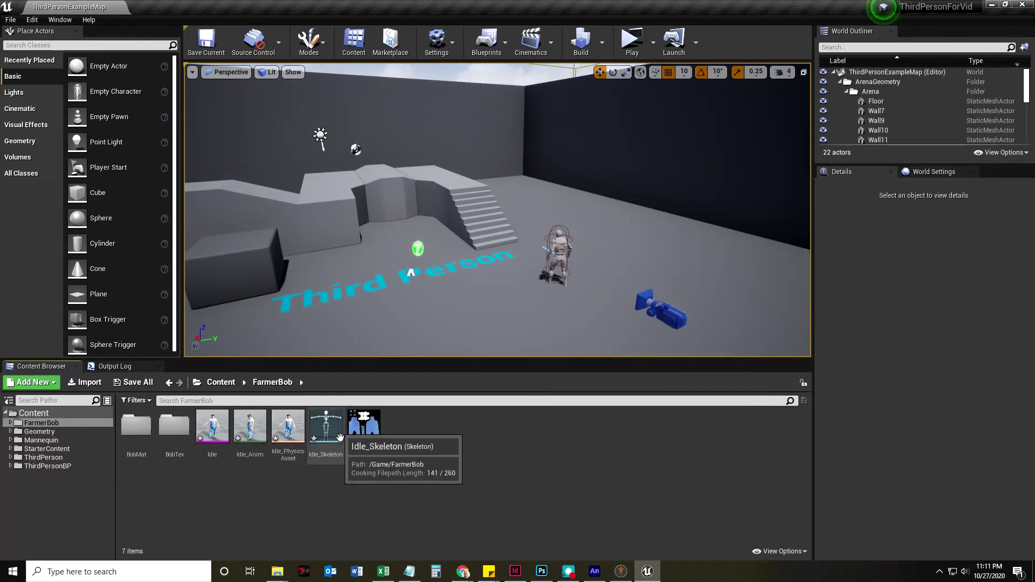
# Step: Move male_worksuit01_diffuse into BobTex as well, then open the Idle skeletal mesh
pyautogui.moveTo(367, 440); pyautogui.dragTo(166, 429)
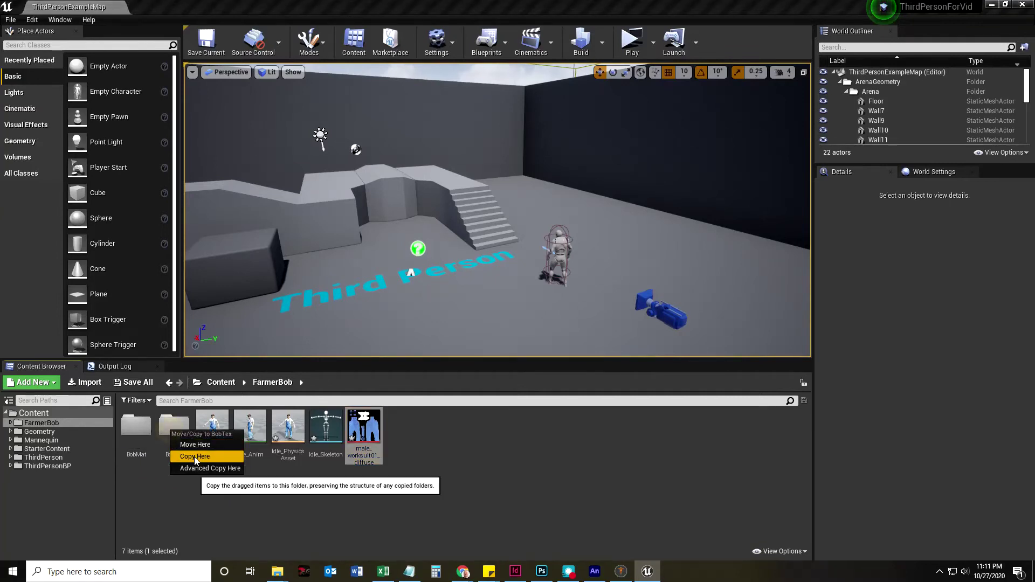
pyautogui.click(195, 458)
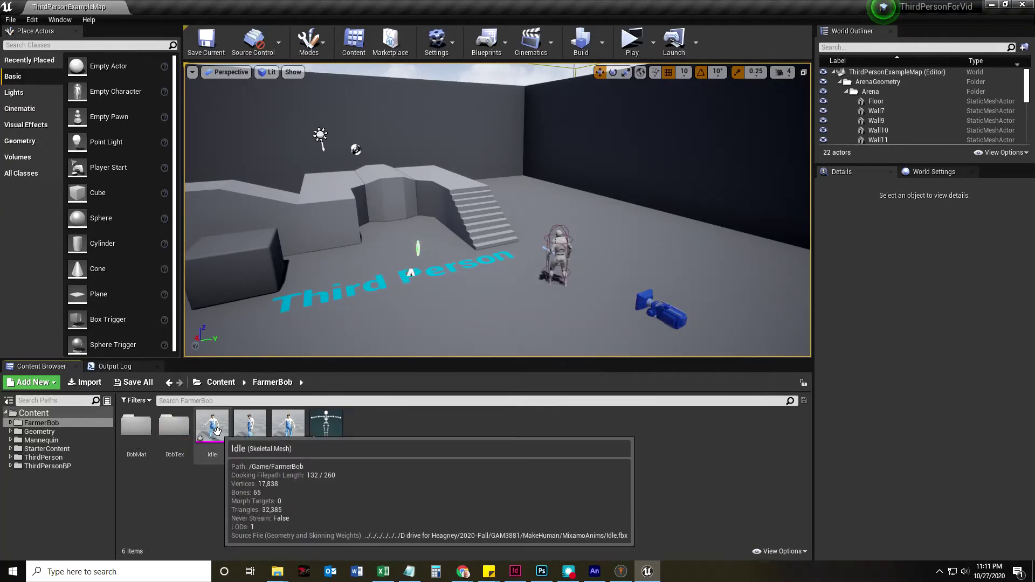
pyautogui.doubleClick(218, 451)
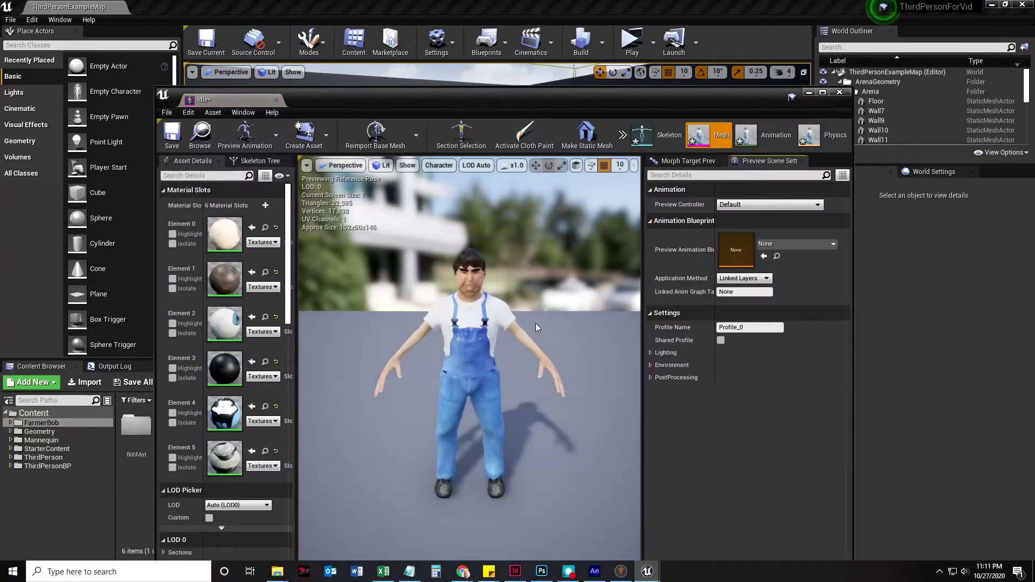
pyautogui.moveTo(675, 98); pyautogui.dragTo(664, 37)
pyautogui.moveTo(501, 305); pyautogui.dragTo(519, 296)
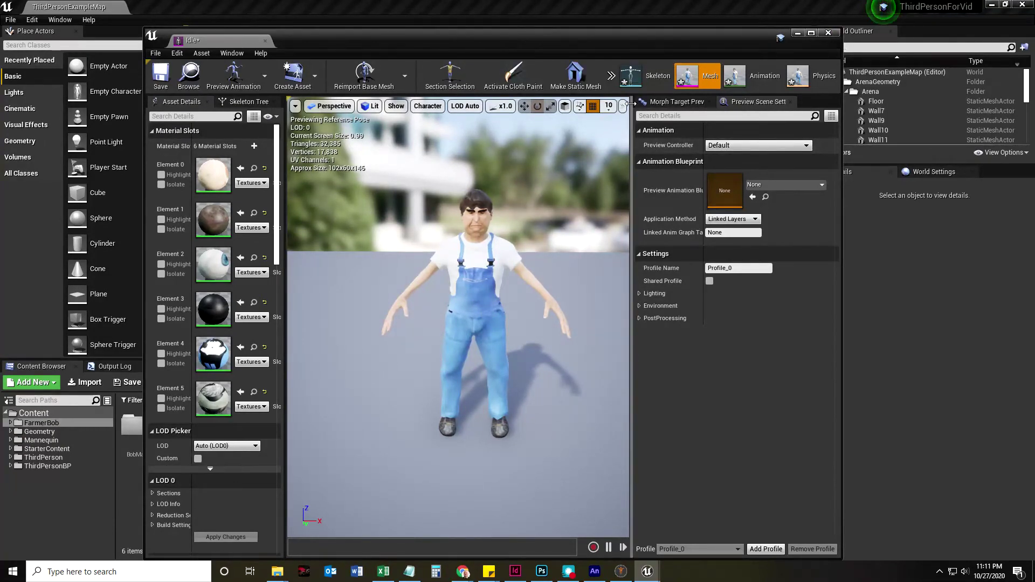
pyautogui.moveTo(567, 37)
pyautogui.mouseDown()
pyautogui.moveTo(548, 39)
pyautogui.moveTo(567, 30)
pyautogui.mouseUp()
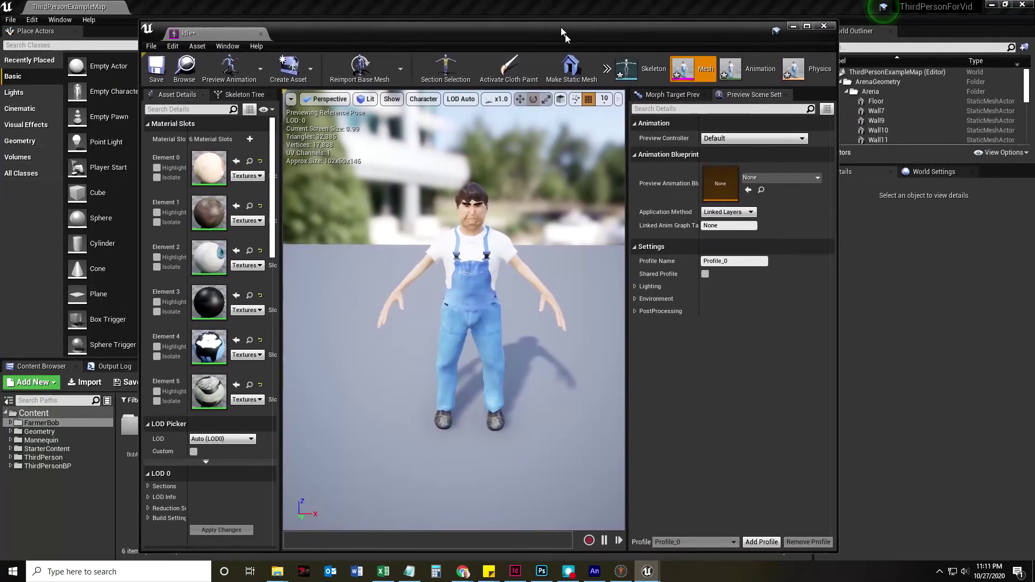
pyautogui.click(653, 77)
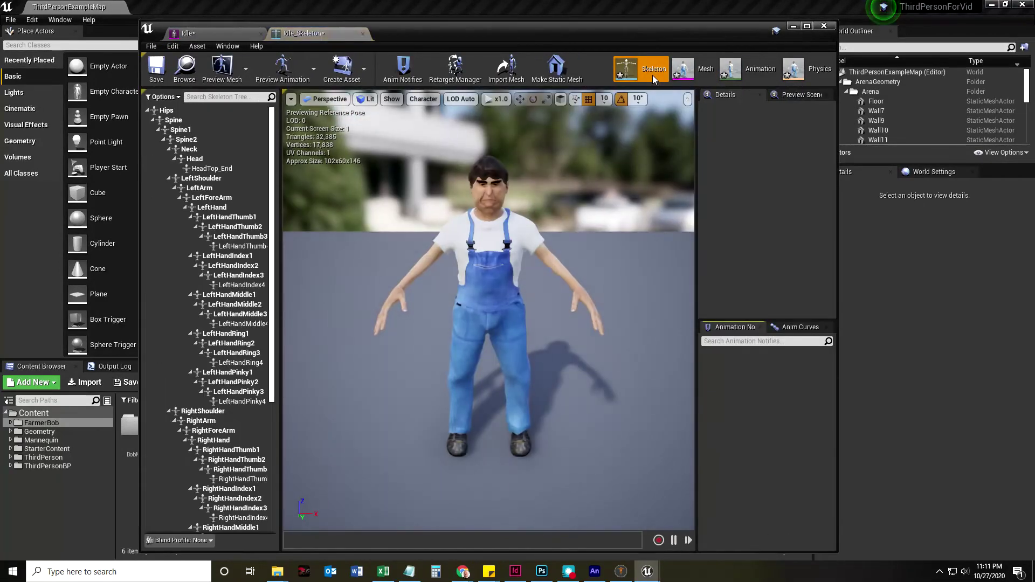
pyautogui.click(696, 70)
pyautogui.click(756, 69)
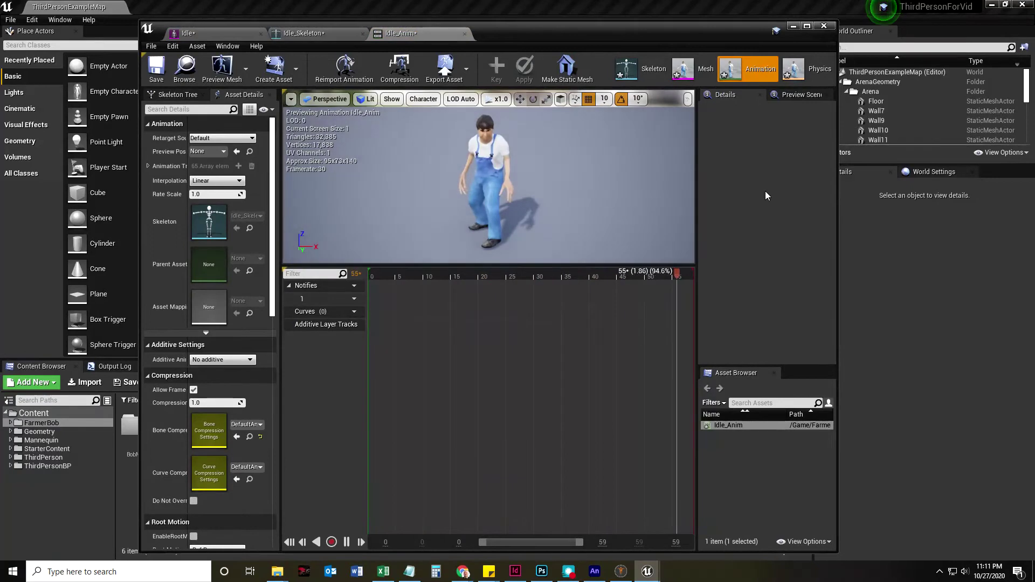
pyautogui.click(812, 72)
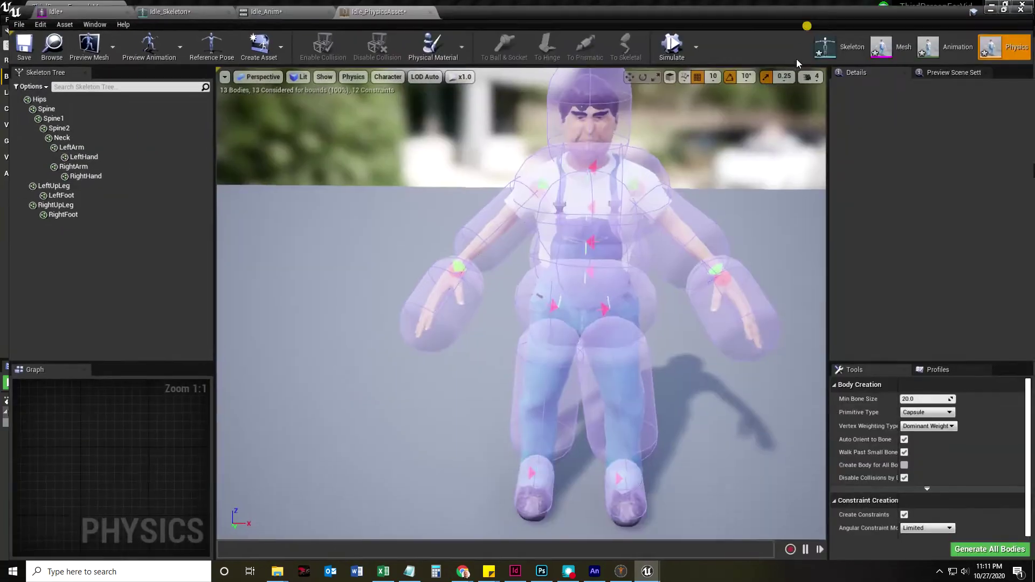
pyautogui.click(807, 26)
pyautogui.click(672, 45)
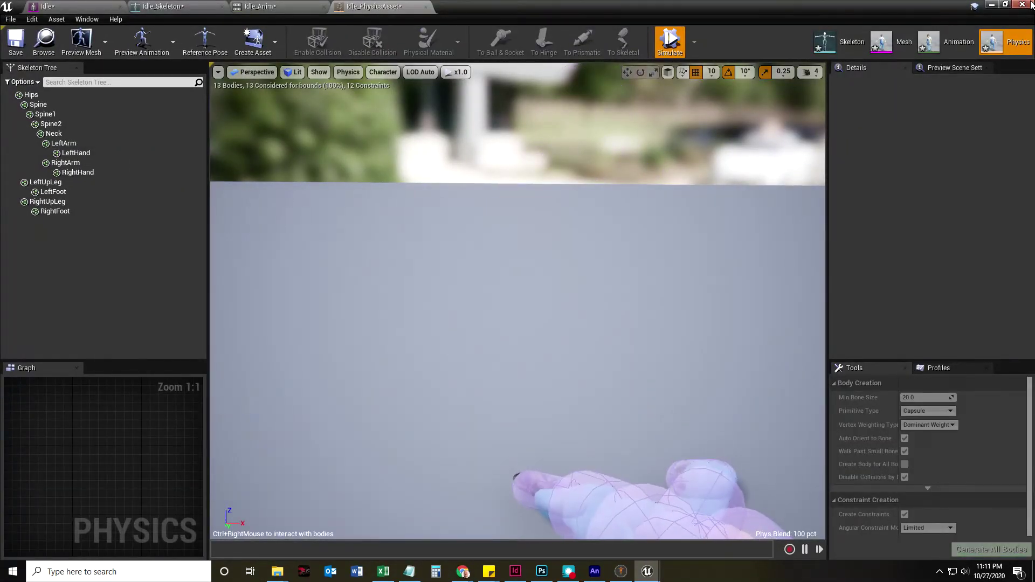
pyautogui.click(1012, 4)
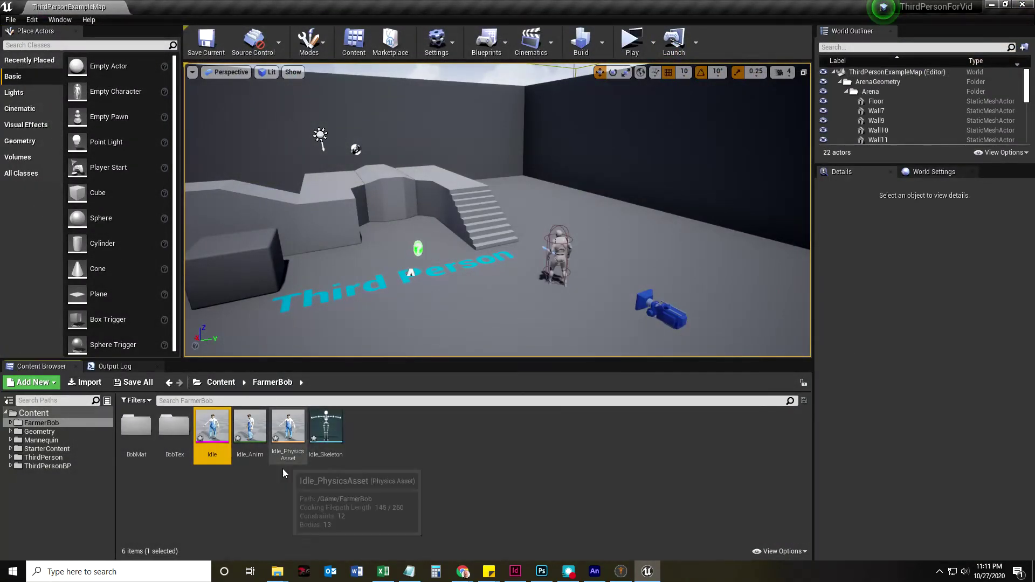
pyautogui.click(331, 511)
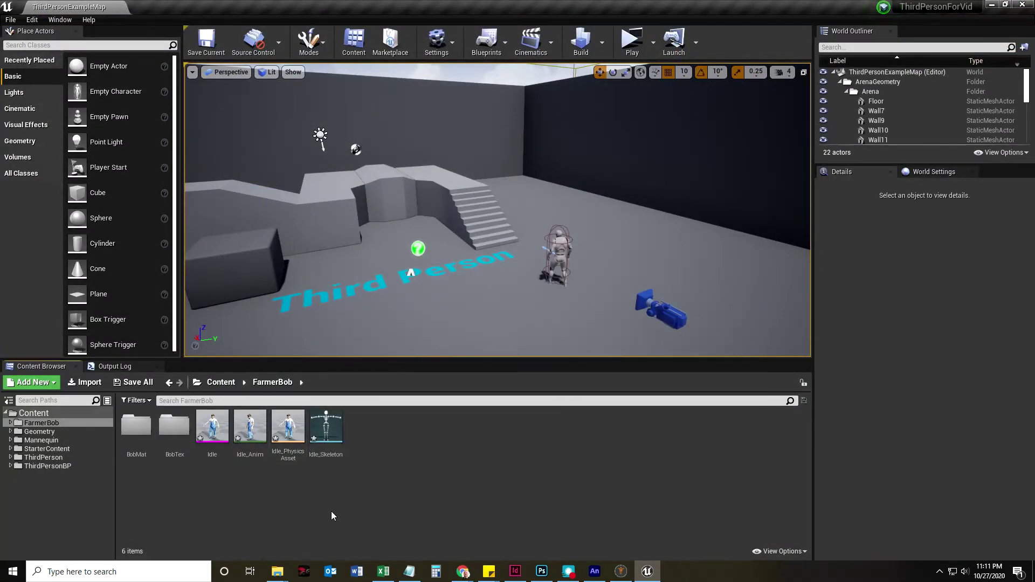
# Step: Import Falling.fbx, Joyful Jump.fbx and Running.fbx with Idle_Skeleton, applying the settings to all
pyautogui.click(84, 382)
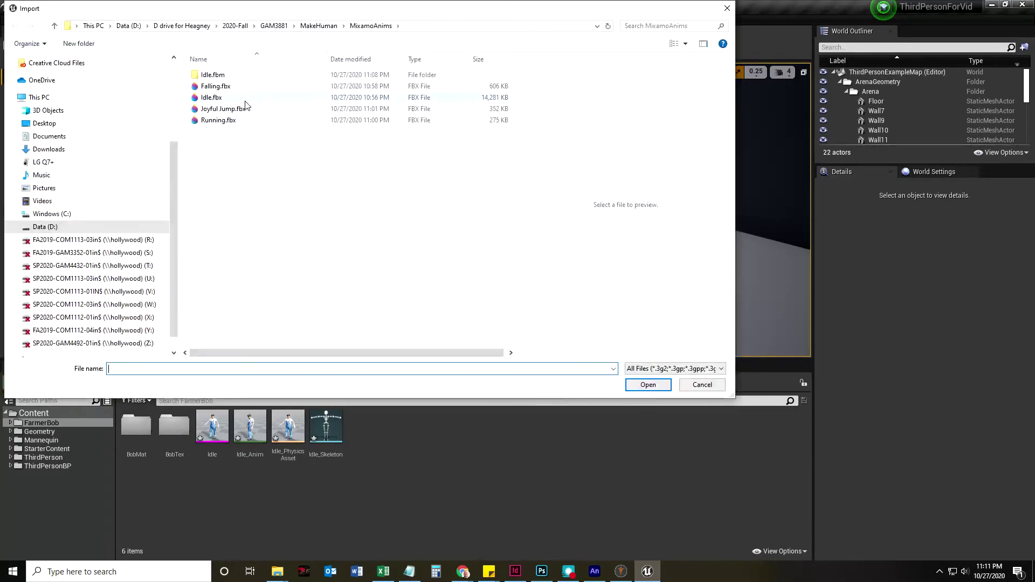
pyautogui.click(217, 86)
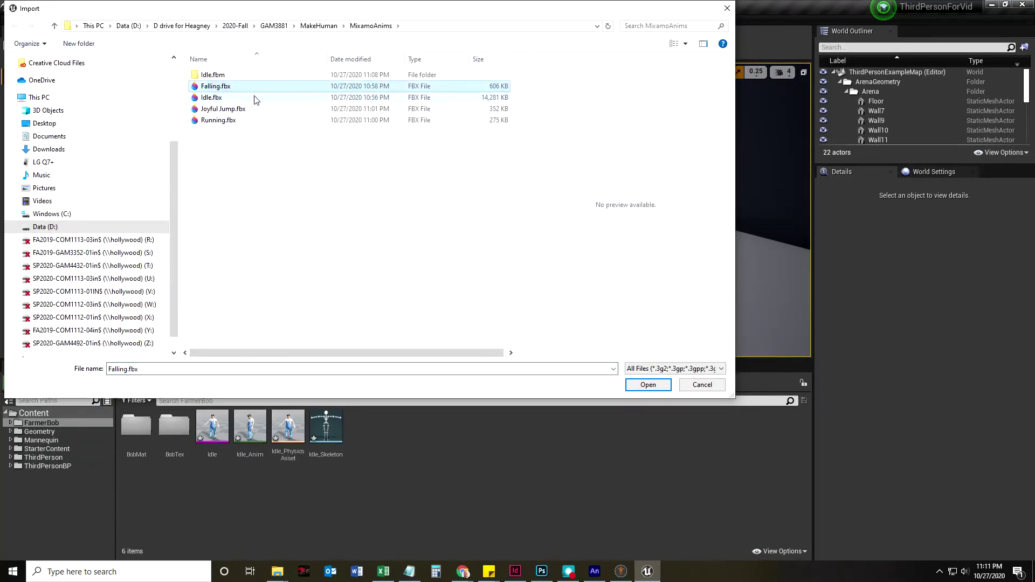
pyautogui.keyDown('ctrl'); pyautogui.click(218, 109); pyautogui.keyUp('ctrl')
pyautogui.keyDown('ctrl'); pyautogui.click(210, 122); pyautogui.keyUp('ctrl')
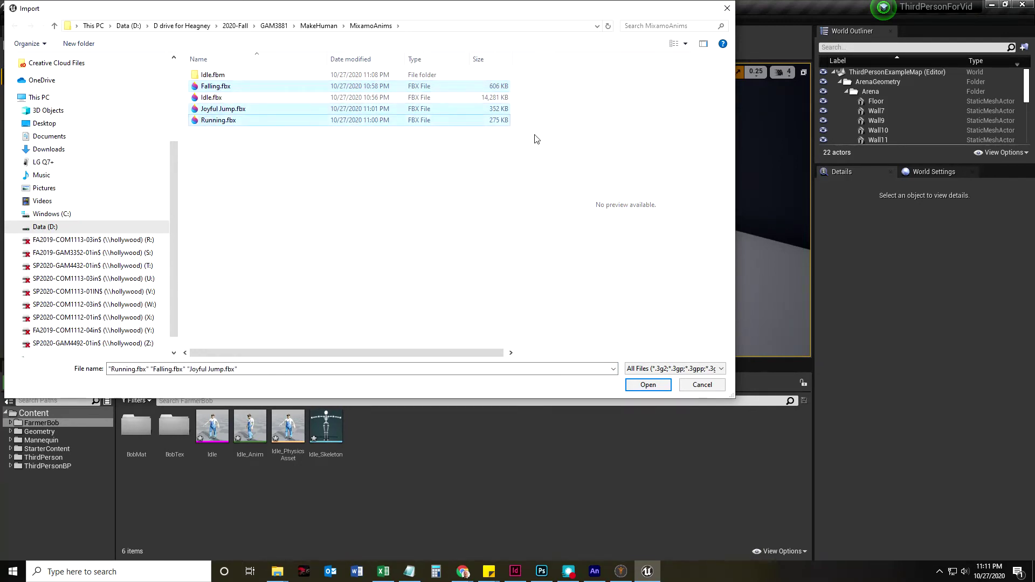
pyautogui.click(649, 385)
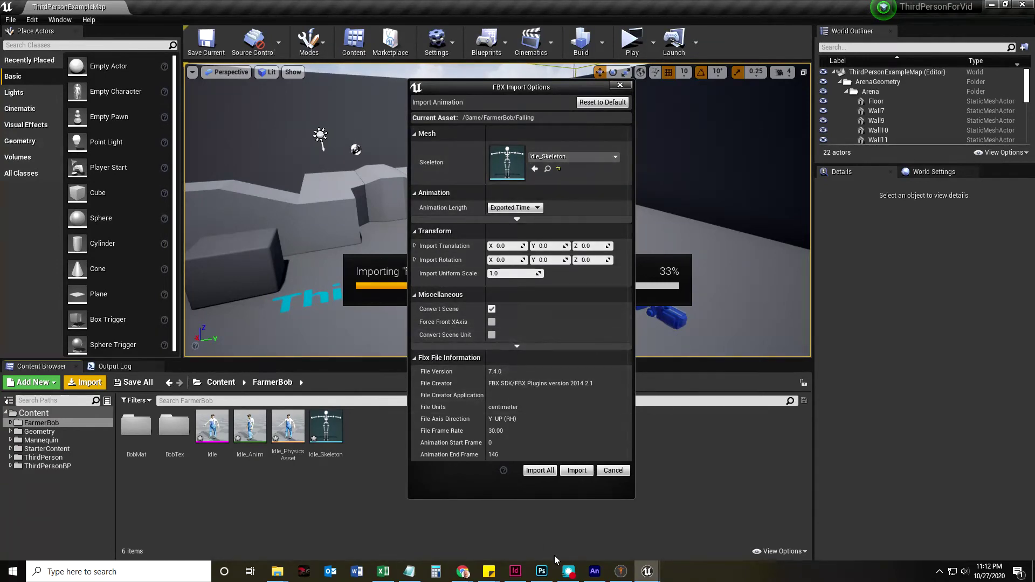
pyautogui.click(539, 470)
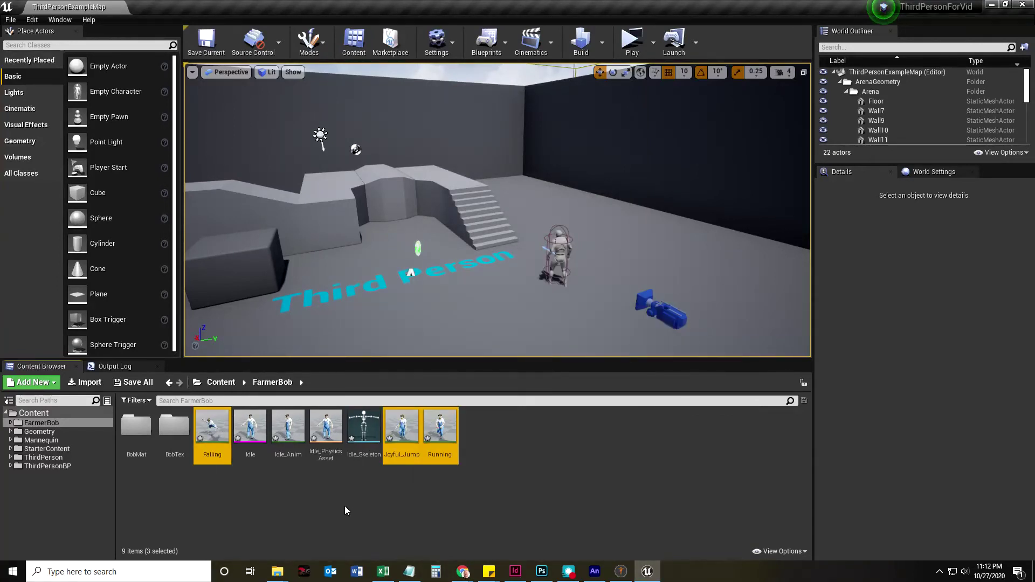
# Step: Preview Falling, Idle_Anim, Joyful_Jump and Running in the animation editor, then close it
pyautogui.doubleClick(215, 440)
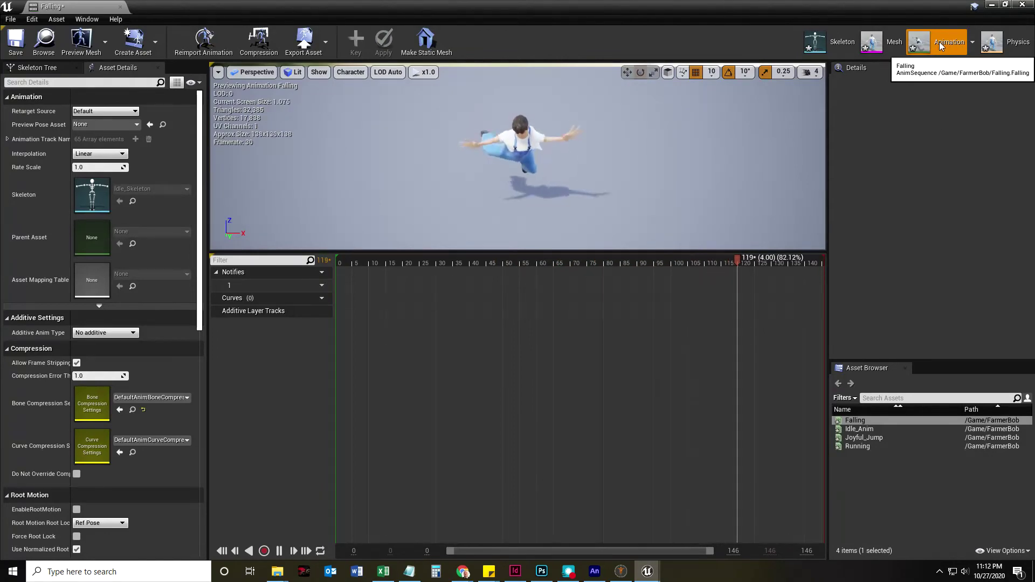
pyautogui.click(853, 430)
pyautogui.click(856, 438)
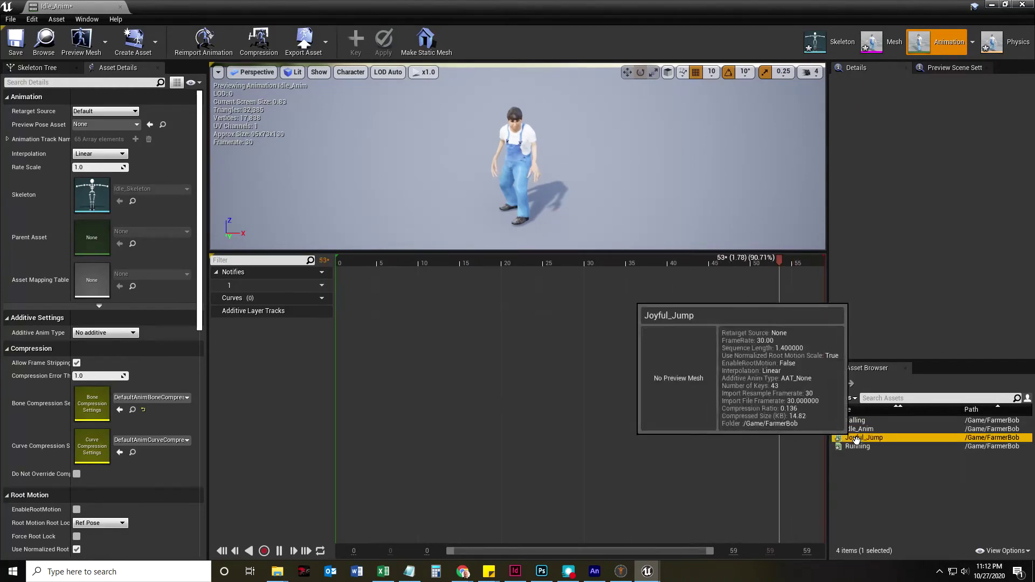
pyautogui.click(857, 447)
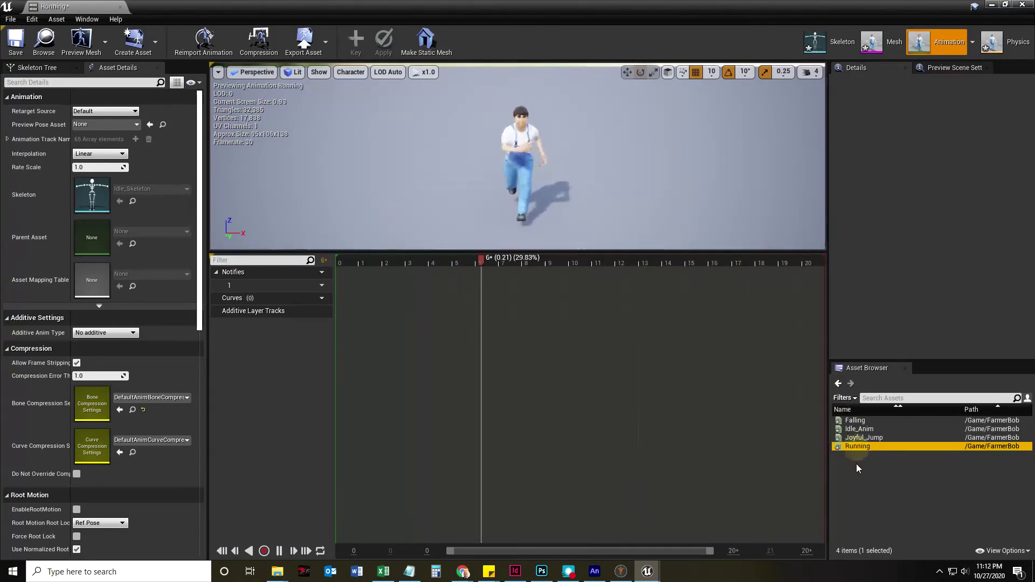
pyautogui.click(856, 421)
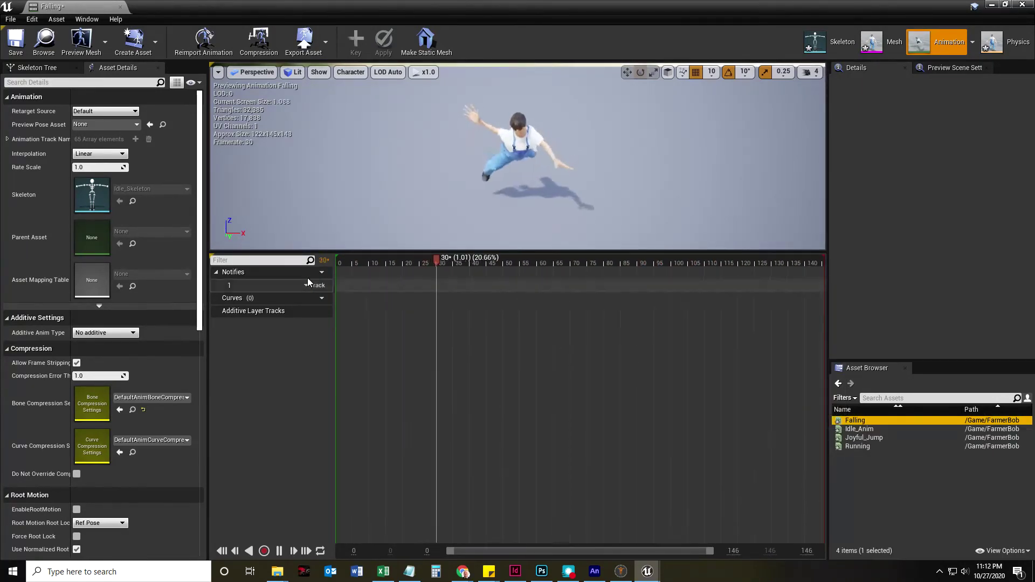
pyautogui.click(1023, 5)
pyautogui.click(328, 502)
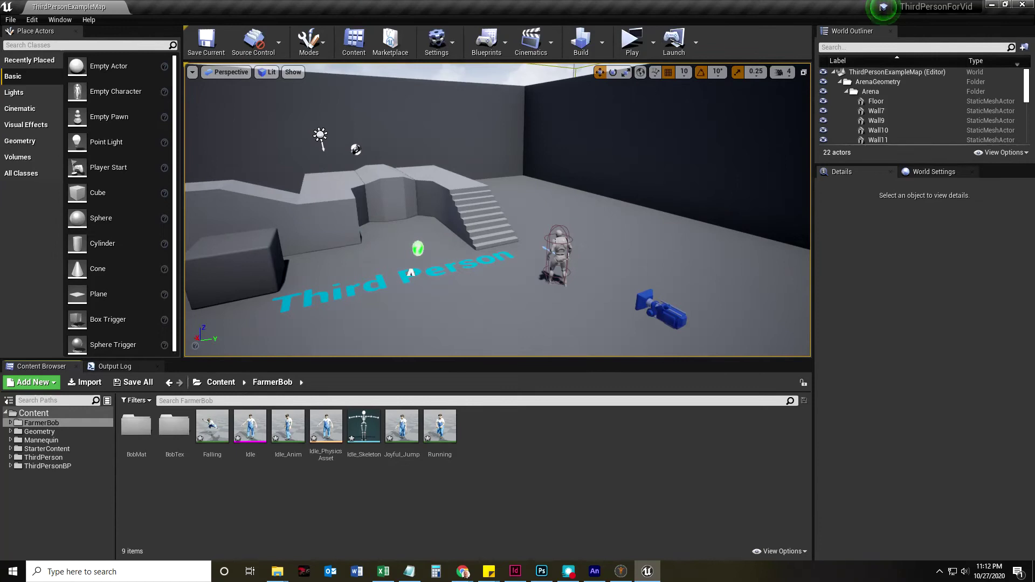
# Step: Create a new Blend Space 1D asset based on Idle_Skeleton
pyautogui.click(568, 572)
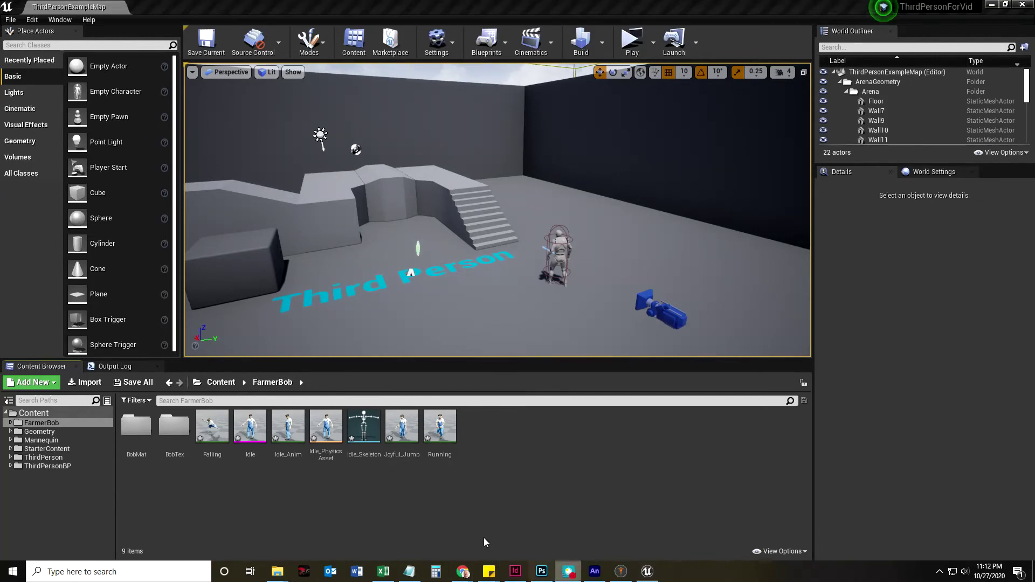
pyautogui.rightClick(546, 499)
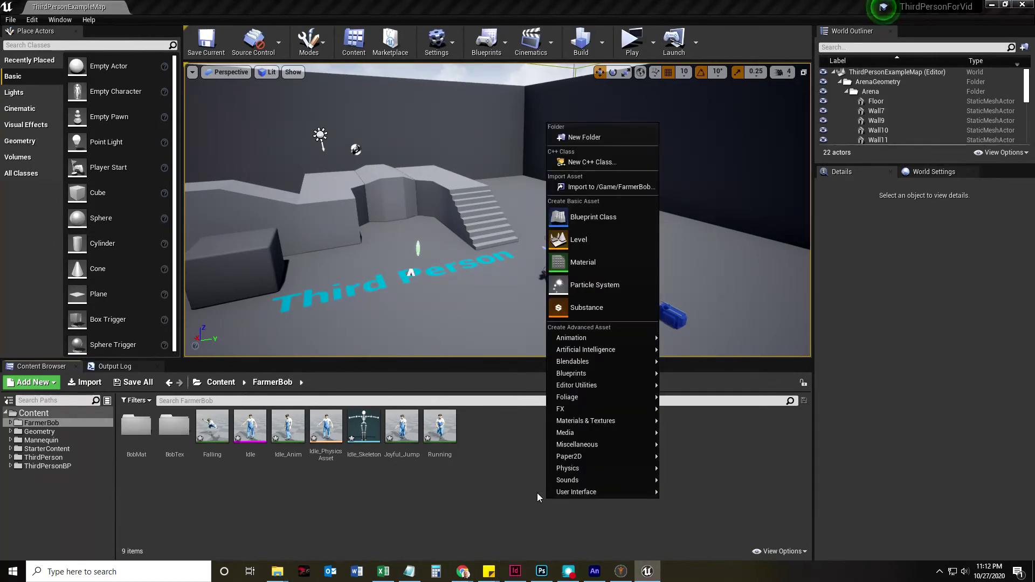
pyautogui.moveTo(589, 341)
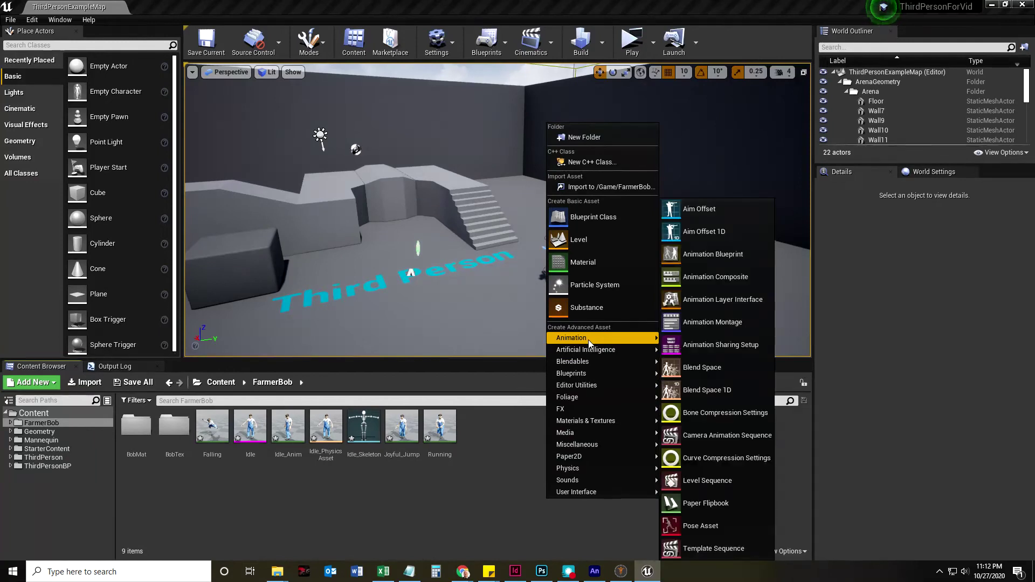
pyautogui.click(460, 490)
pyautogui.rightClick(416, 495)
pyautogui.moveTo(430, 491)
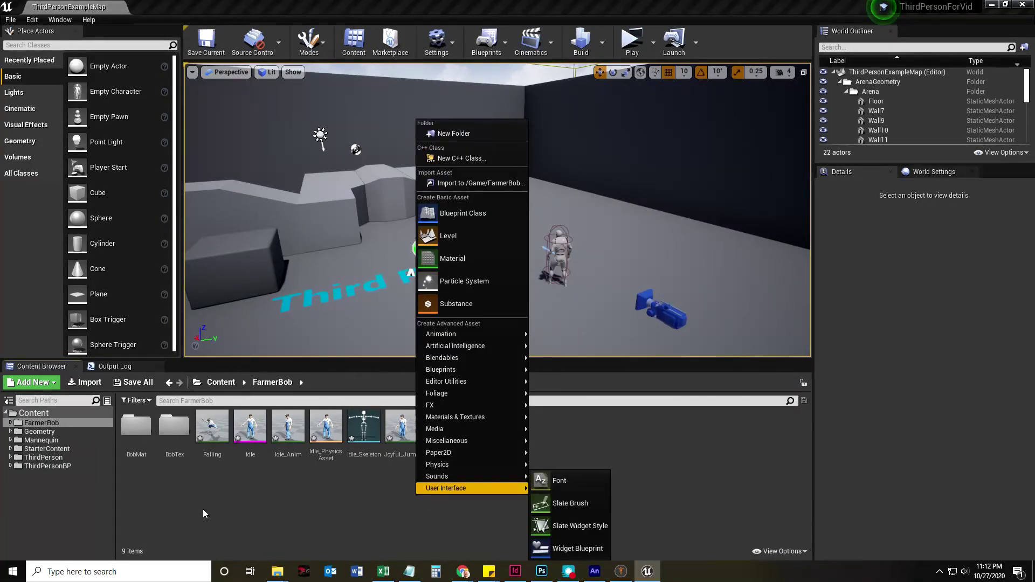
pyautogui.moveTo(446, 338)
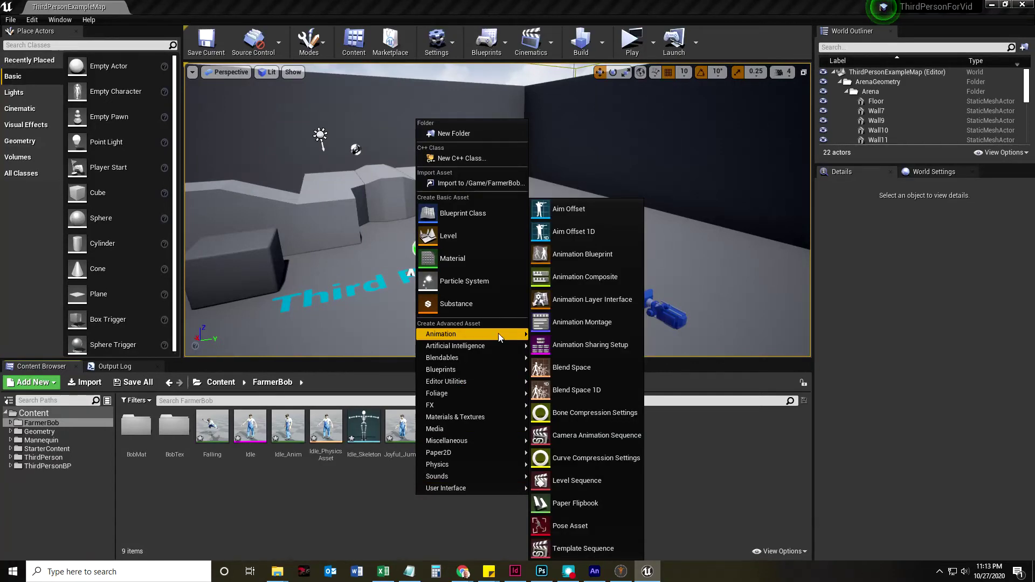
pyautogui.click(586, 392)
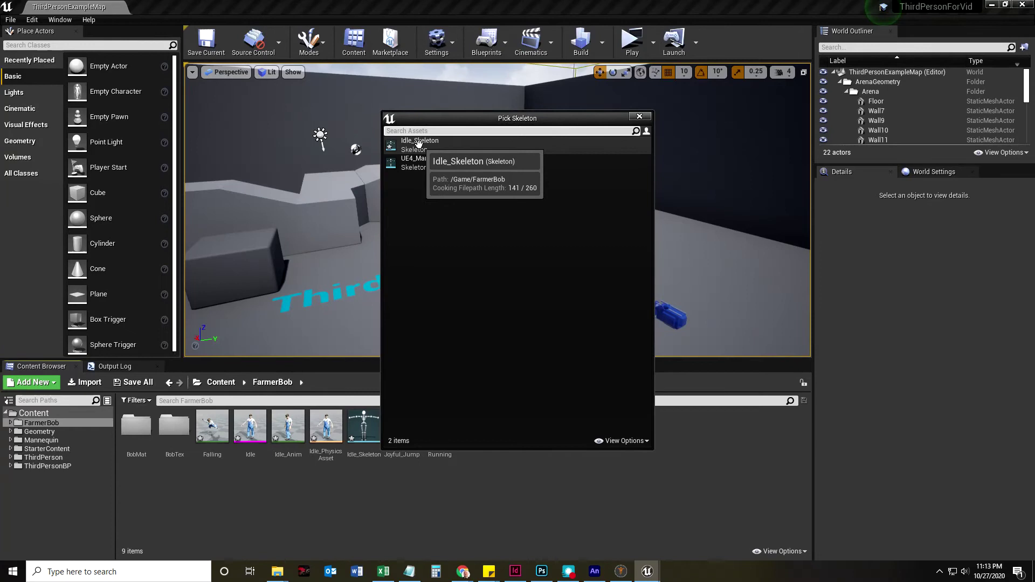
pyautogui.click(419, 143)
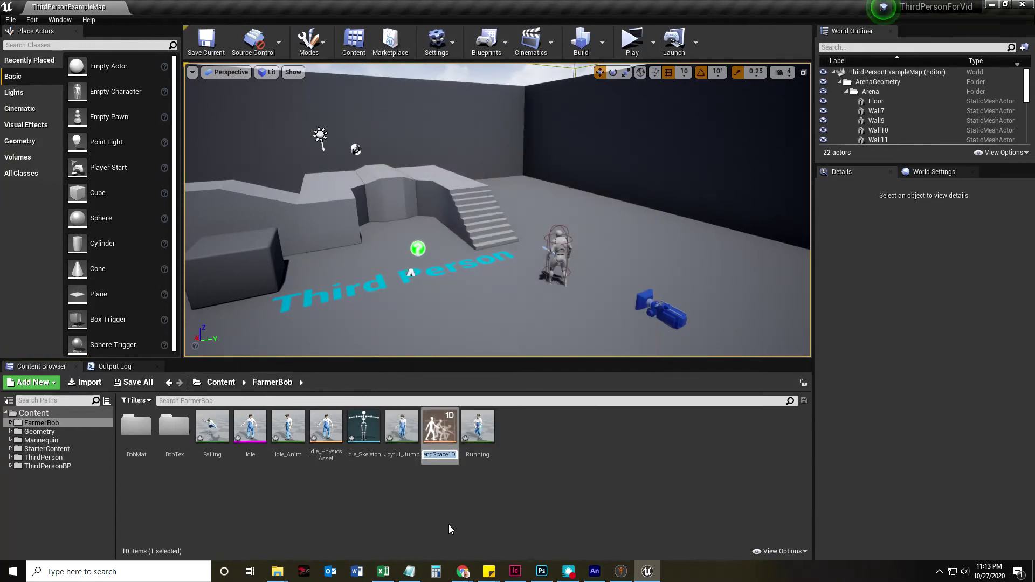
# Step: Name the new blend space FarmerBob_BS
pyautogui.press('BackSpace')
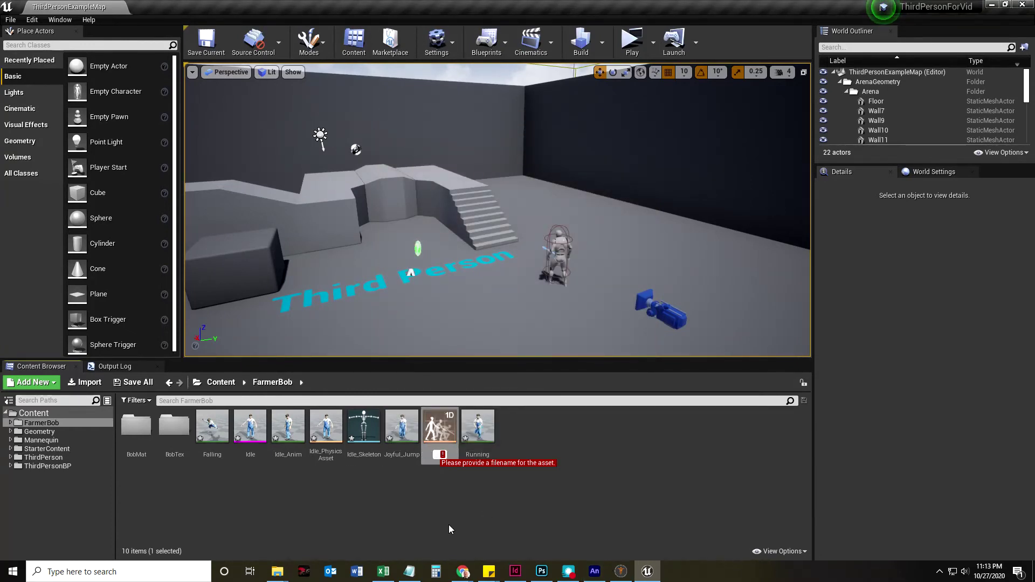
pyautogui.write('B')
pyautogui.press('BackSpace')
pyautogui.write('F')
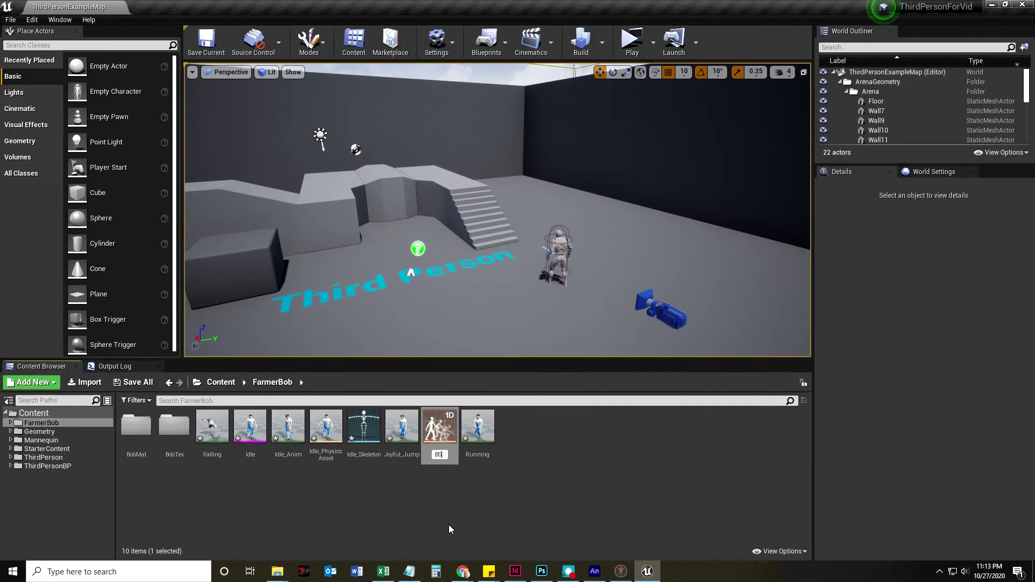
pyautogui.write('arb')
pyautogui.press('BackSpace')
pyautogui.write('merBob_')
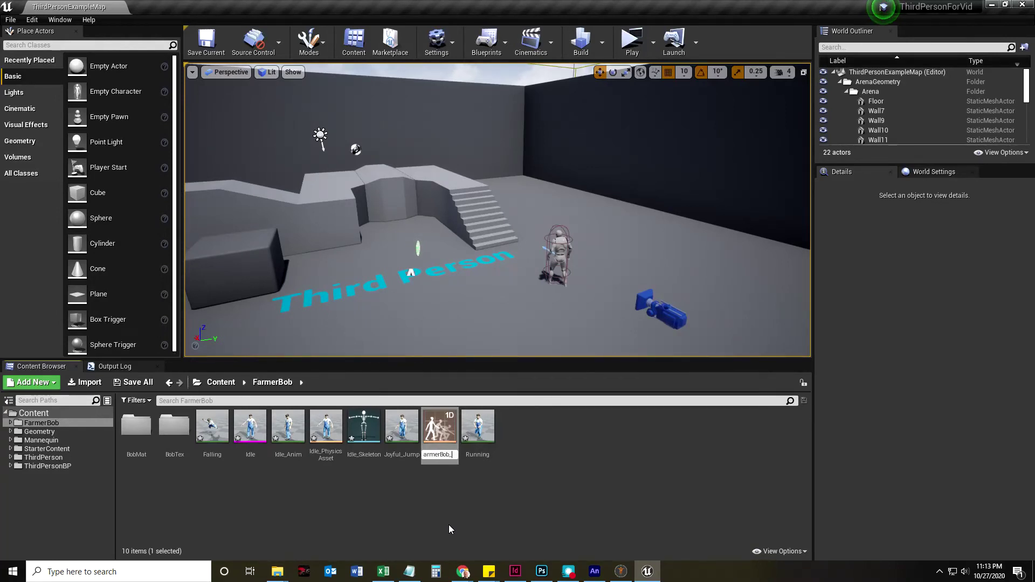
pyautogui.write('BS')
pyautogui.press('Return')
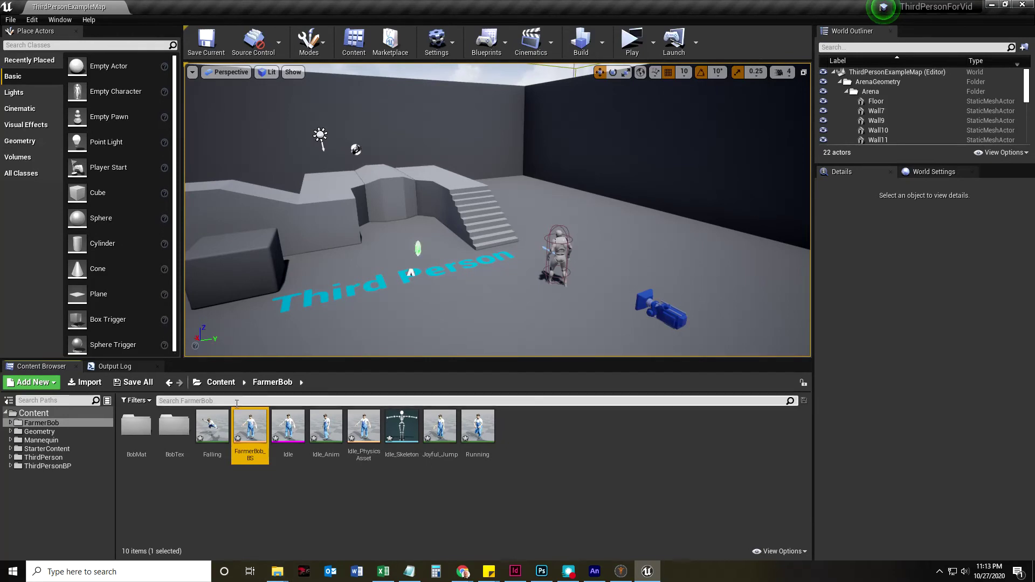
# Step: Open FarmerBob_BS and name its horizontal axis Speed with a maximum value of 375
pyautogui.doubleClick(254, 434)
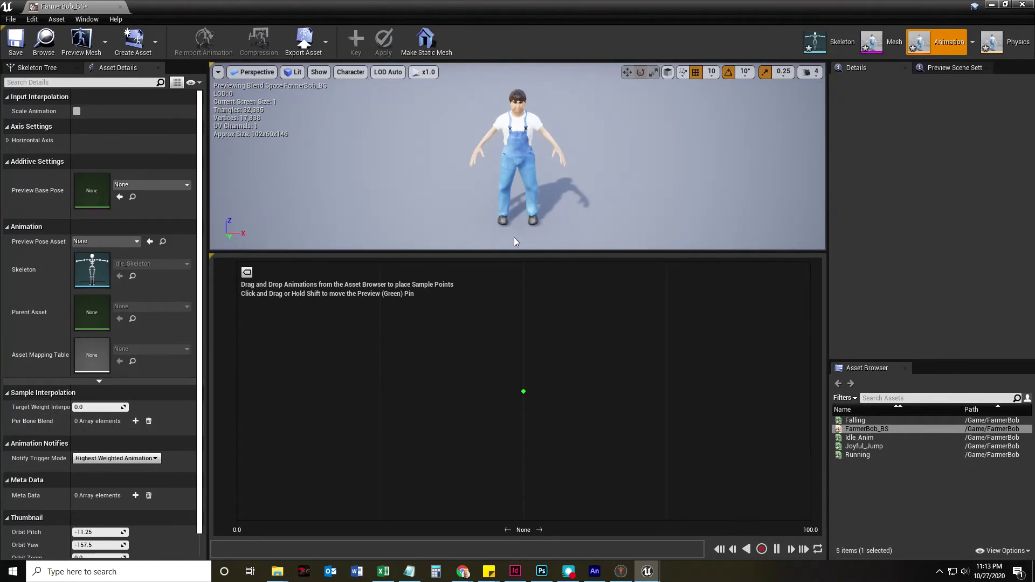
pyautogui.moveTo(513, 251); pyautogui.dragTo(517, 296)
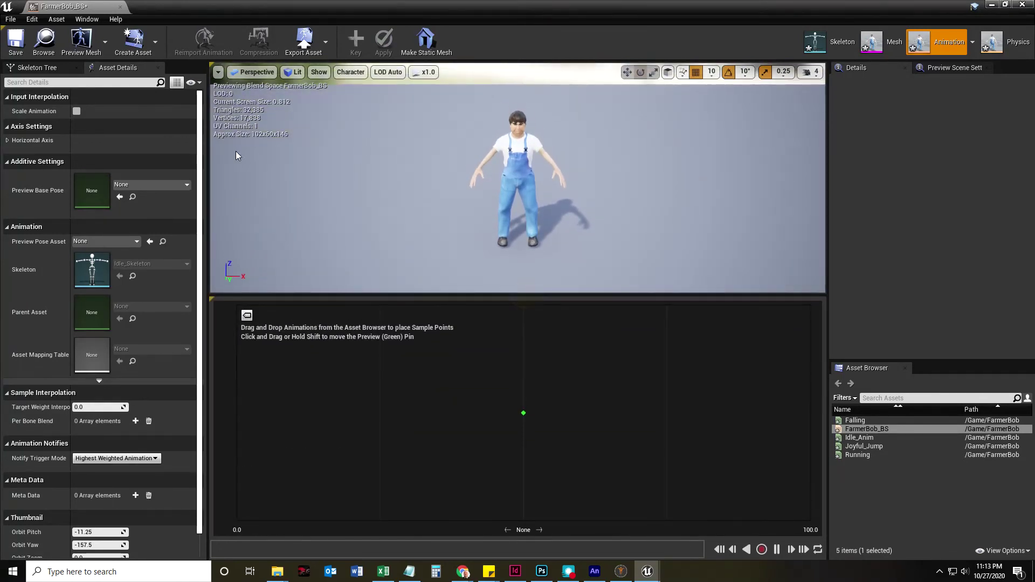
pyautogui.click(8, 141)
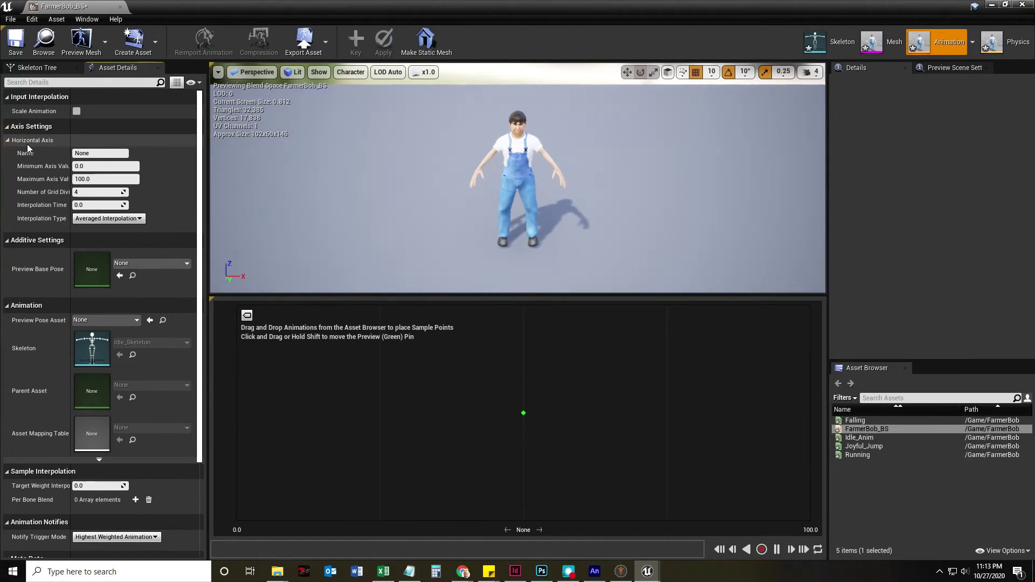
pyautogui.click(75, 153)
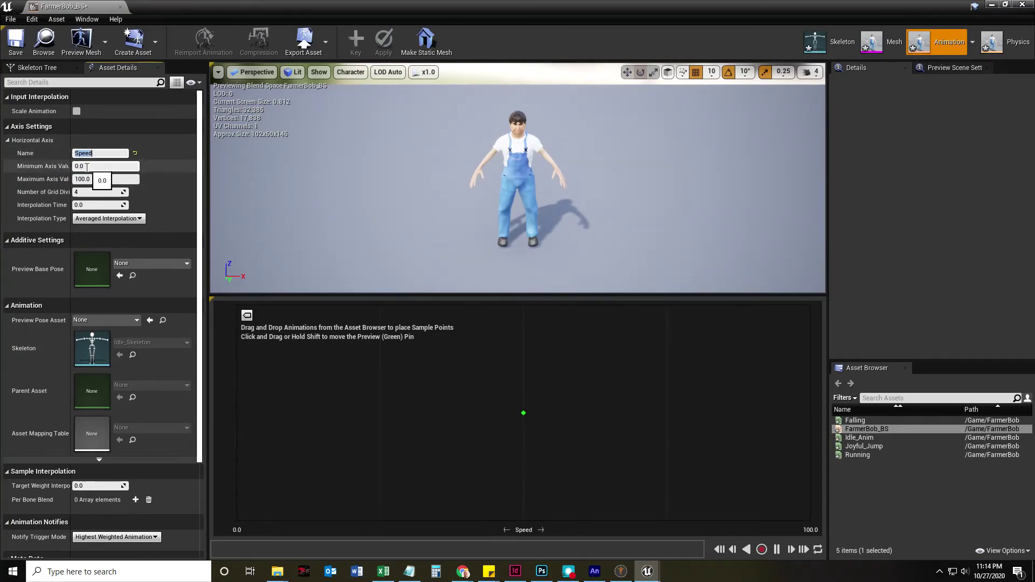
pyautogui.click(83, 179)
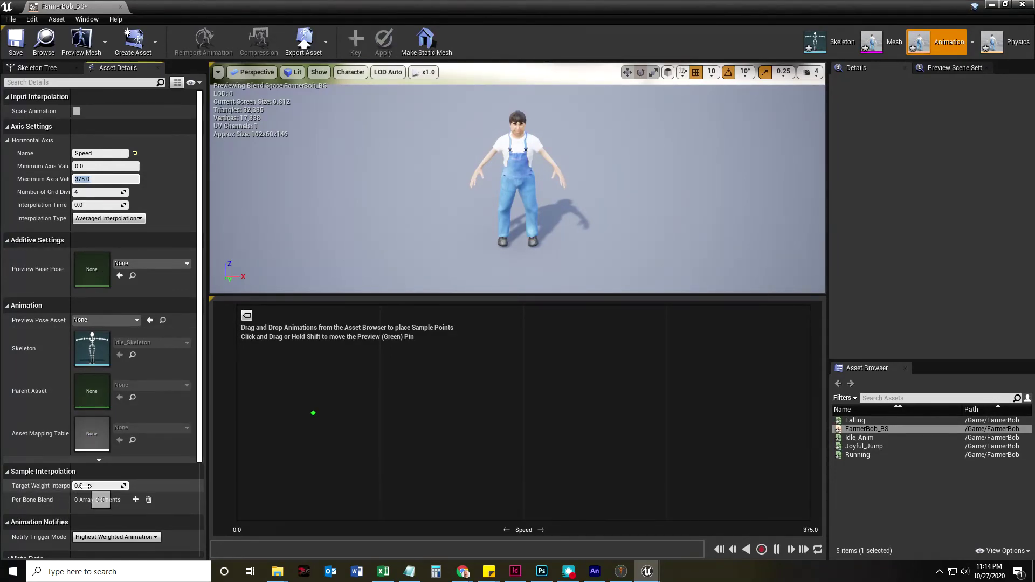
# Step: Set Target Weight Interpolation Speed to 5.0, verify the 0–375 axis range, and preview mid-range Speed
pyautogui.click(94, 484)
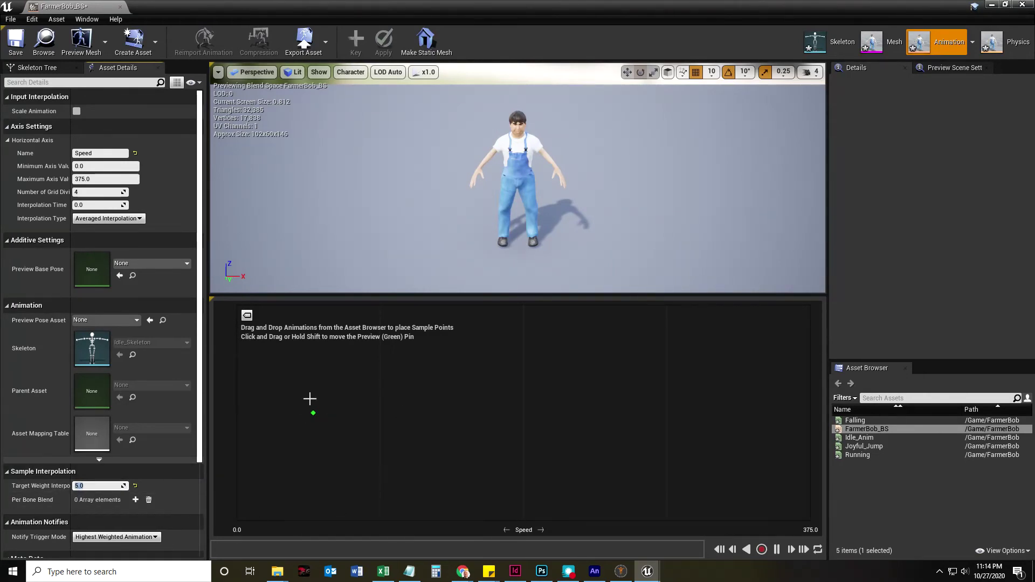
pyautogui.click(78, 168)
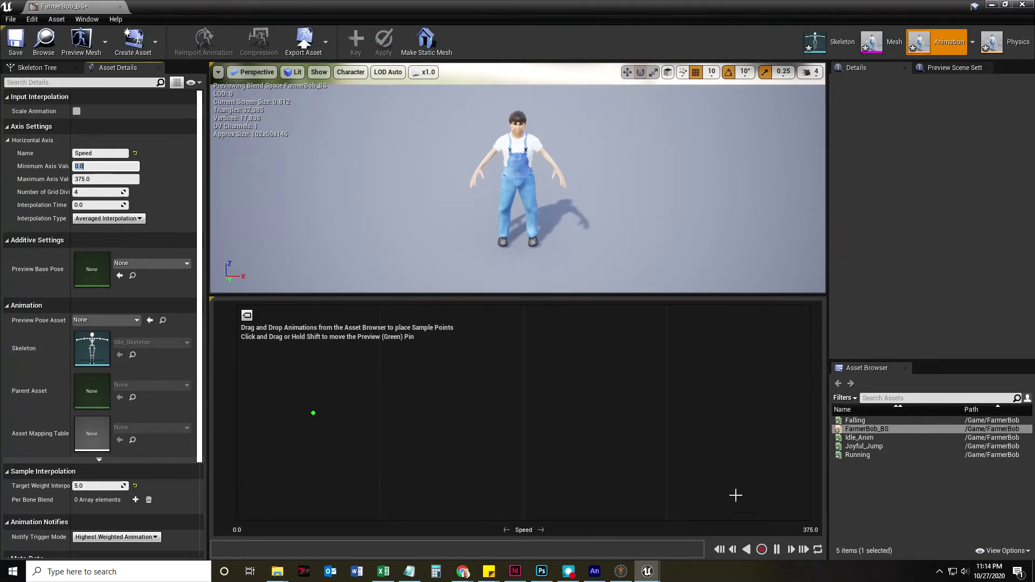
pyautogui.click(93, 180)
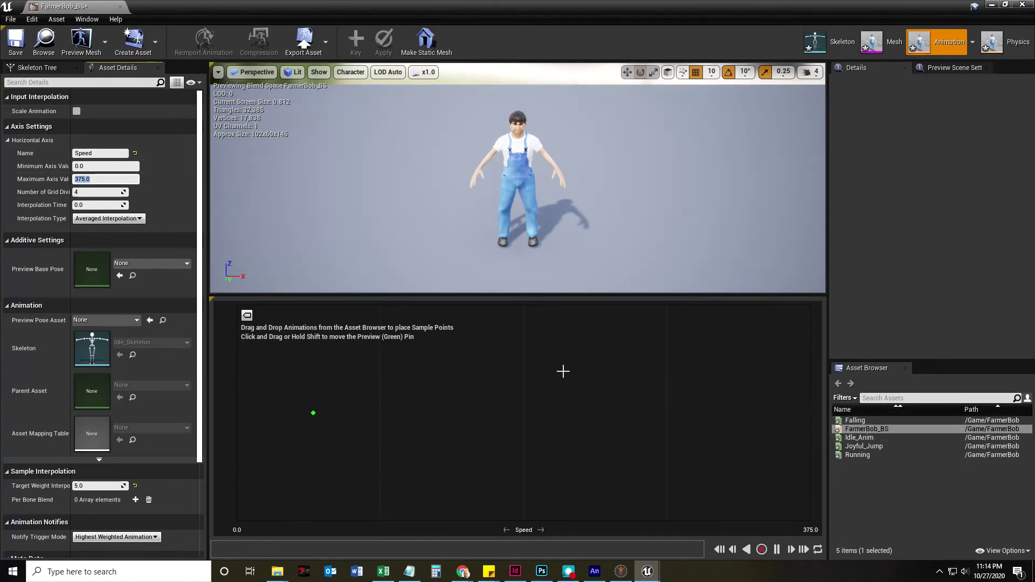
pyautogui.moveTo(314, 409); pyautogui.dragTo(518, 400)
pyautogui.click(862, 438)
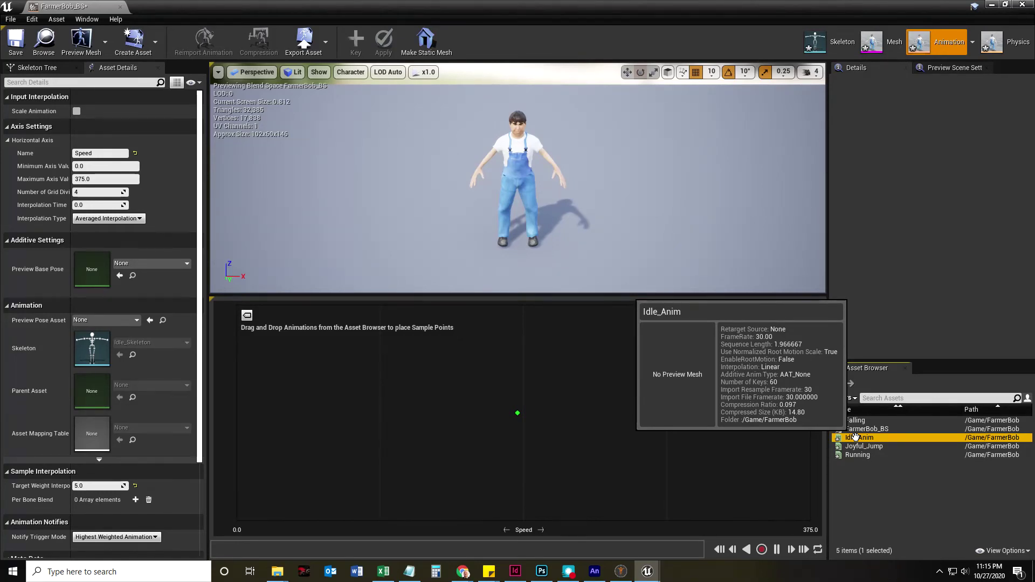
# Step: Place Idle_Anim at Speed 0 and Running at Speed 375, then save FarmerBob_BS
pyautogui.moveTo(855, 437); pyautogui.dragTo(242, 412)
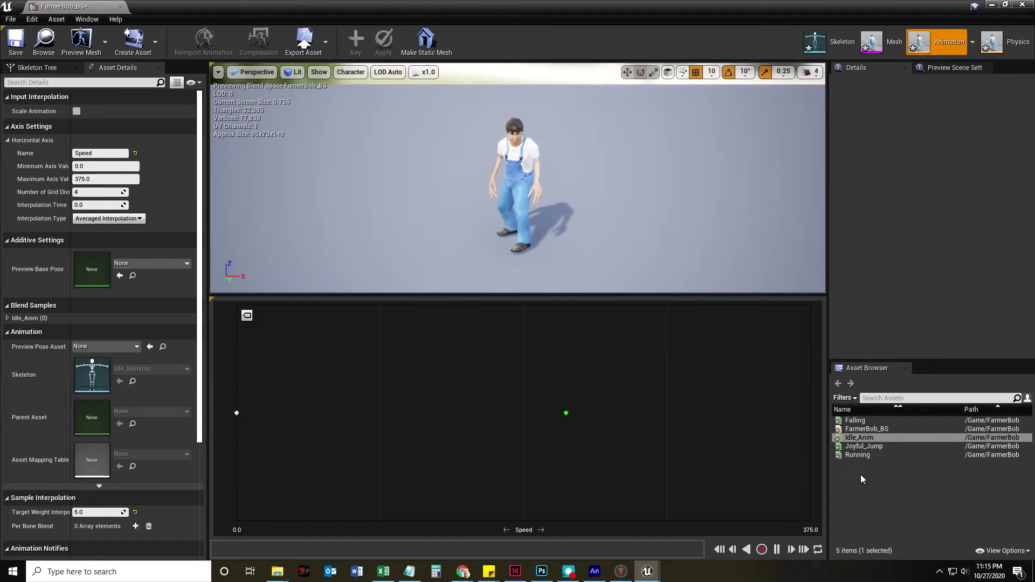
pyautogui.moveTo(857, 455); pyautogui.dragTo(387, 417)
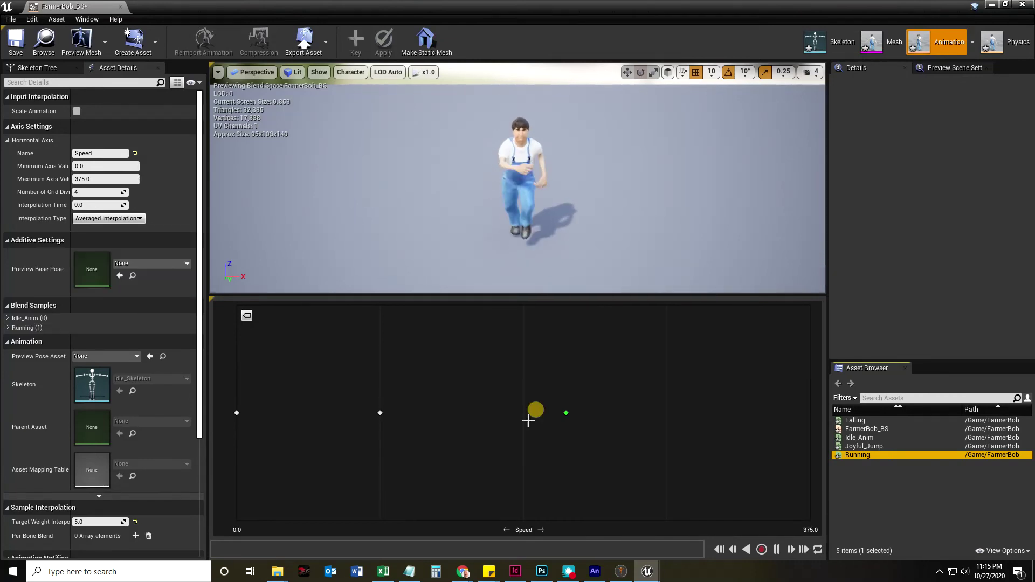
pyautogui.moveTo(379, 413); pyautogui.dragTo(781, 420)
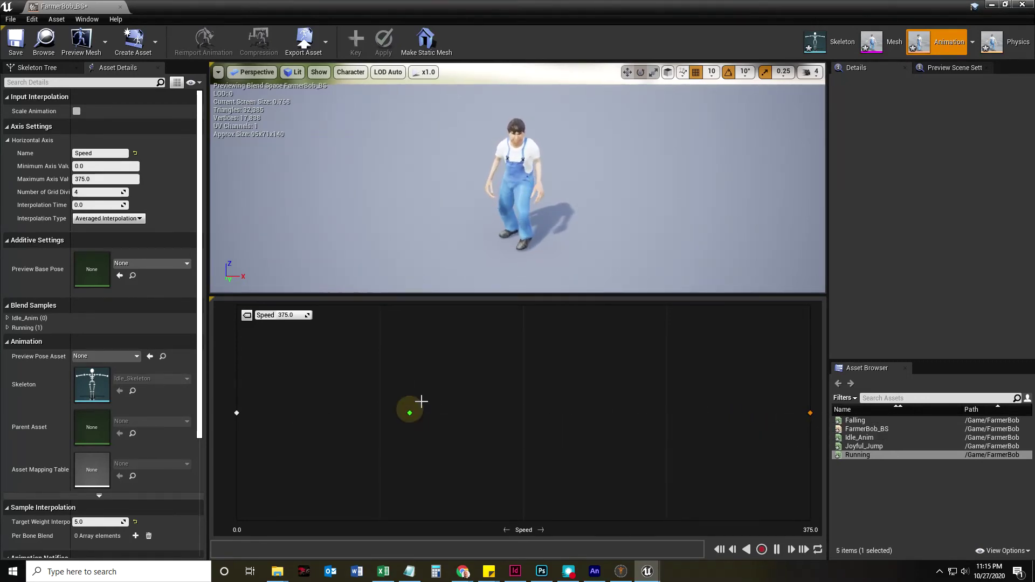
pyautogui.click(16, 50)
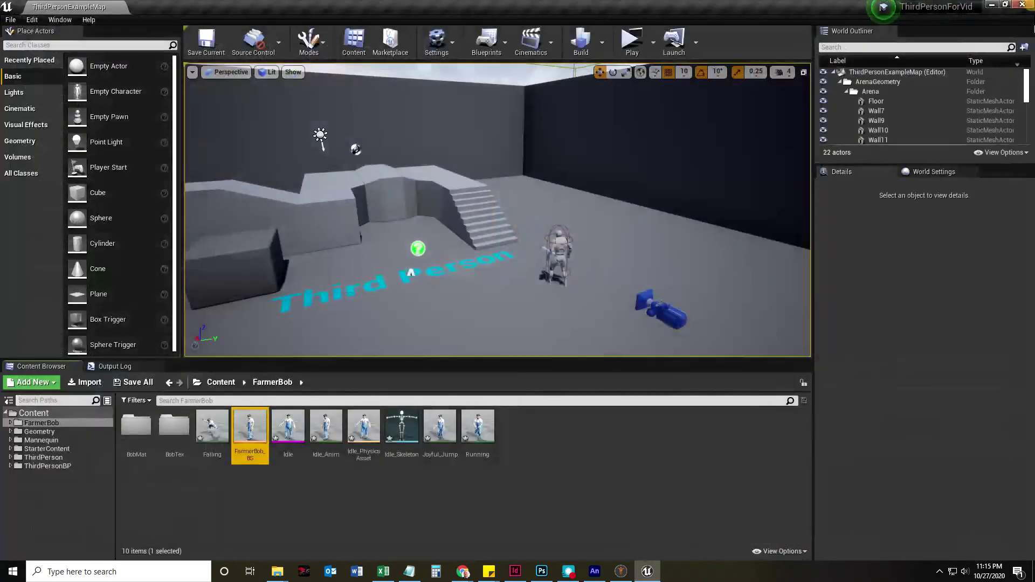
# Step: Create an Animation Blueprint targeting Idle_Skeleton and name it FarmerBob_AnimBP
pyautogui.click(300, 494)
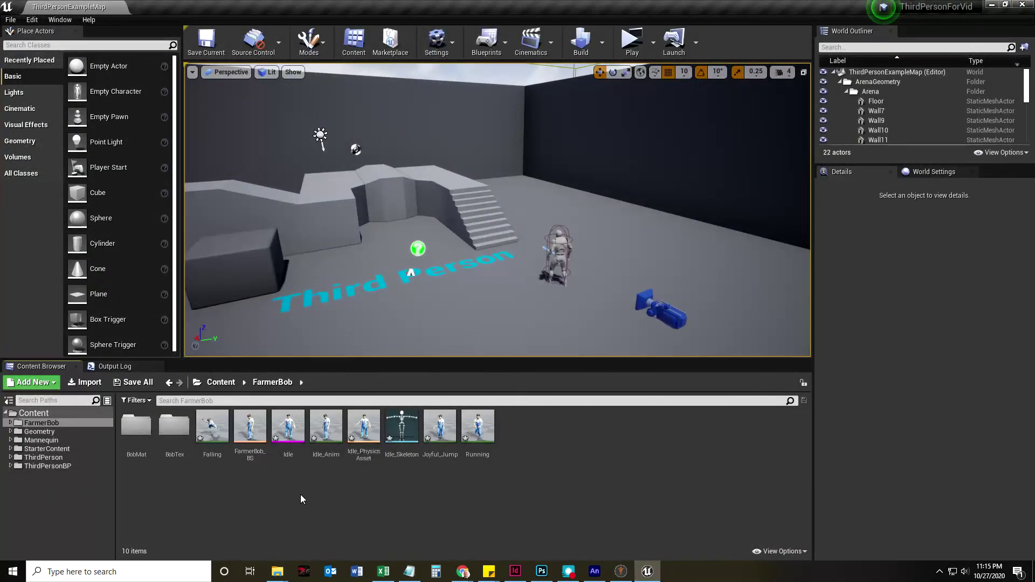
pyautogui.rightClick(334, 496)
pyautogui.moveTo(385, 339)
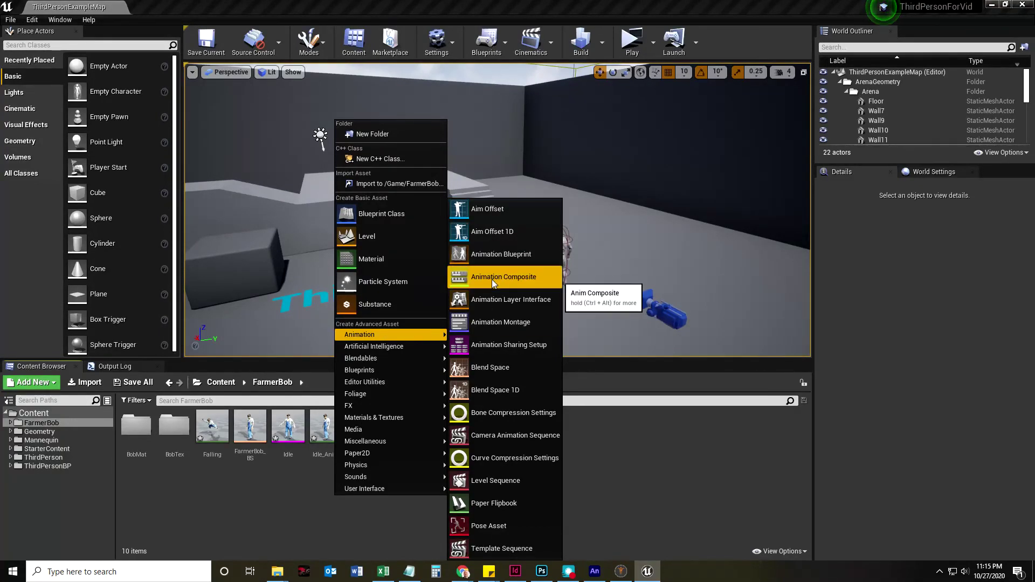
pyautogui.click(487, 256)
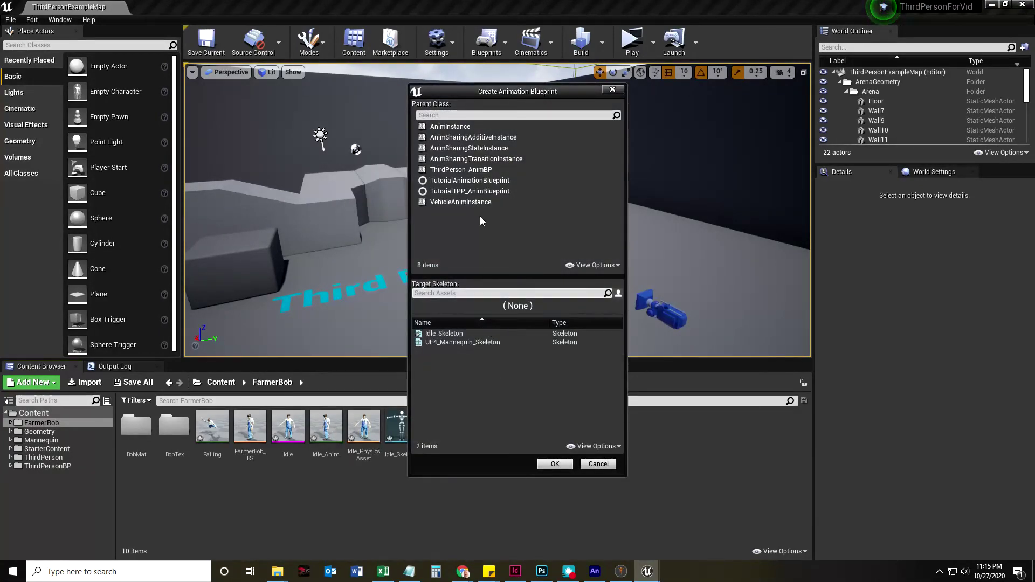
pyautogui.click(450, 333)
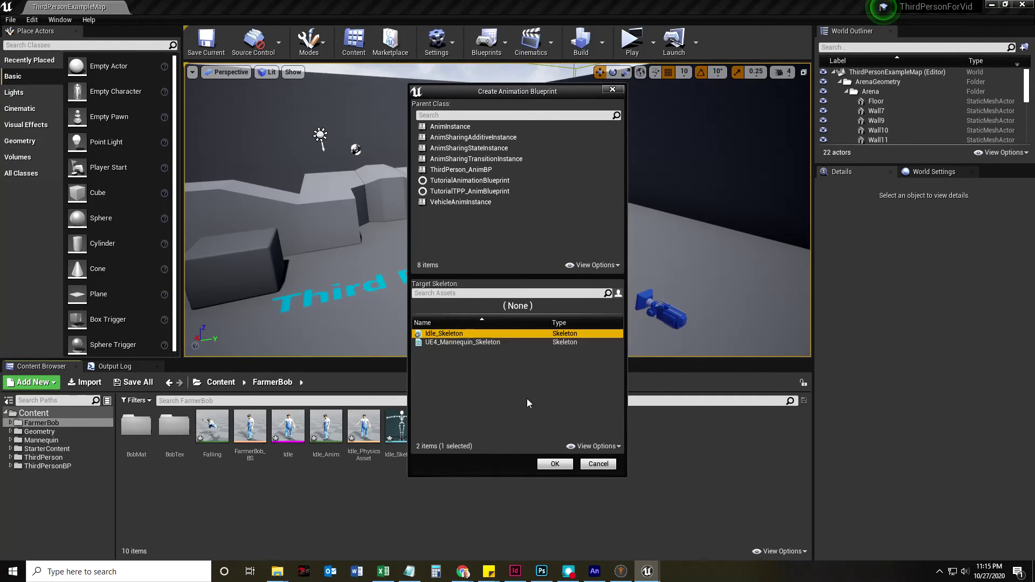
pyautogui.click(554, 464)
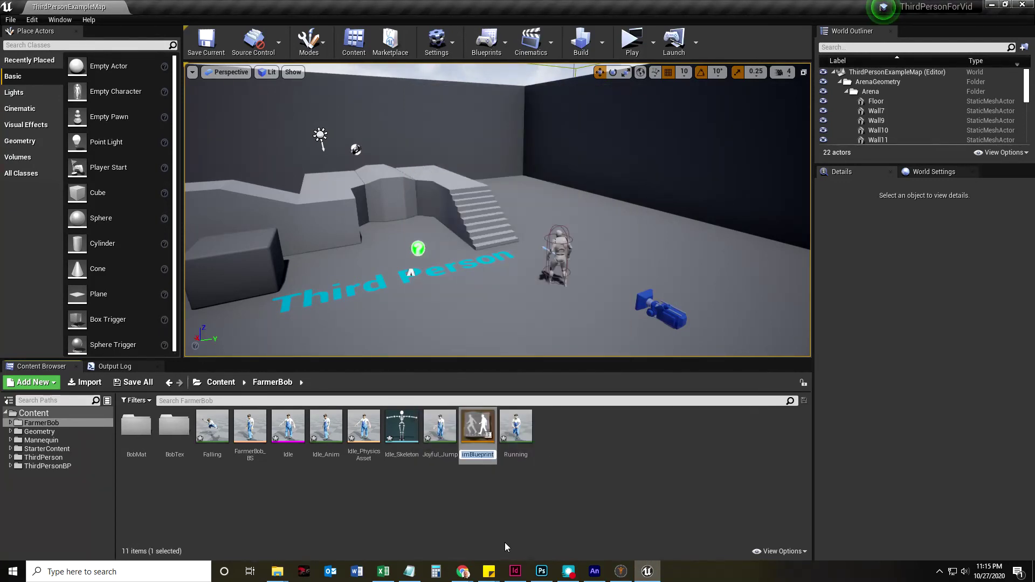
pyautogui.write('Farm')
pyautogui.write('erBob_')
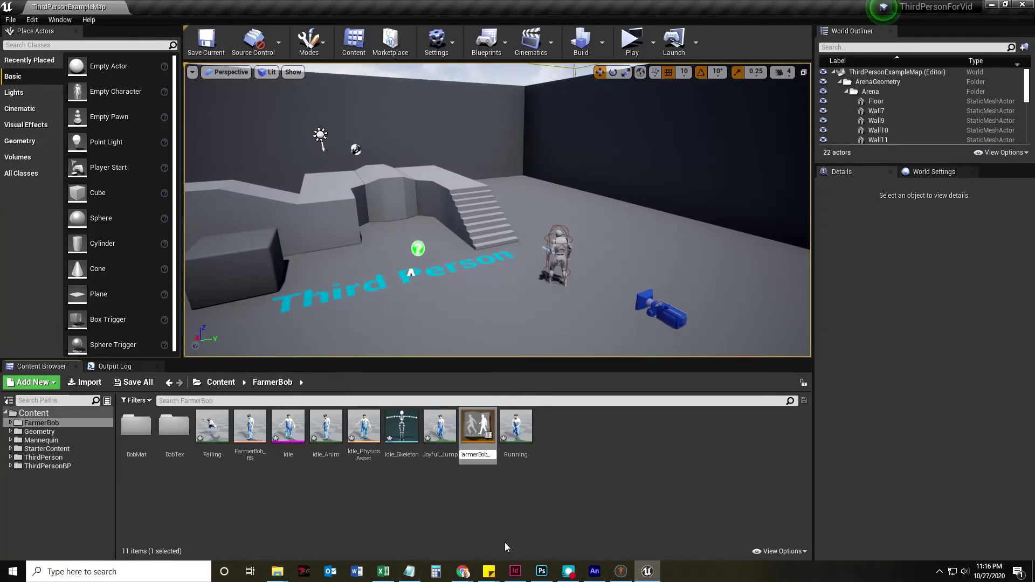
pyautogui.write('AnimBP')
pyautogui.press('Return')
# Step: Open FarmerBob_AnimBP and compare the Event Graph with the AnimGraph's lone Output Pose node
pyautogui.doubleClick(255, 433)
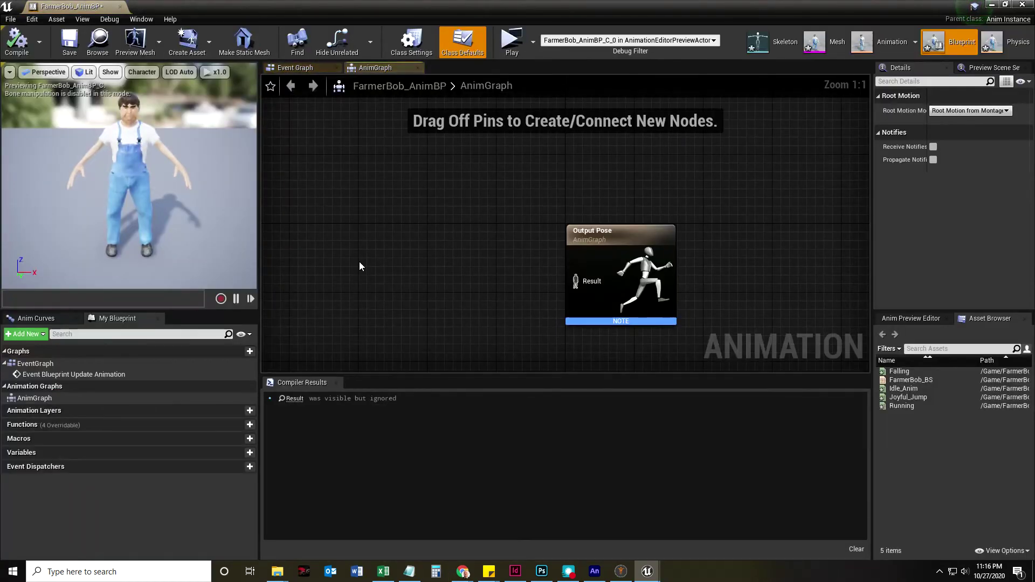
pyautogui.click(294, 67)
pyautogui.click(388, 70)
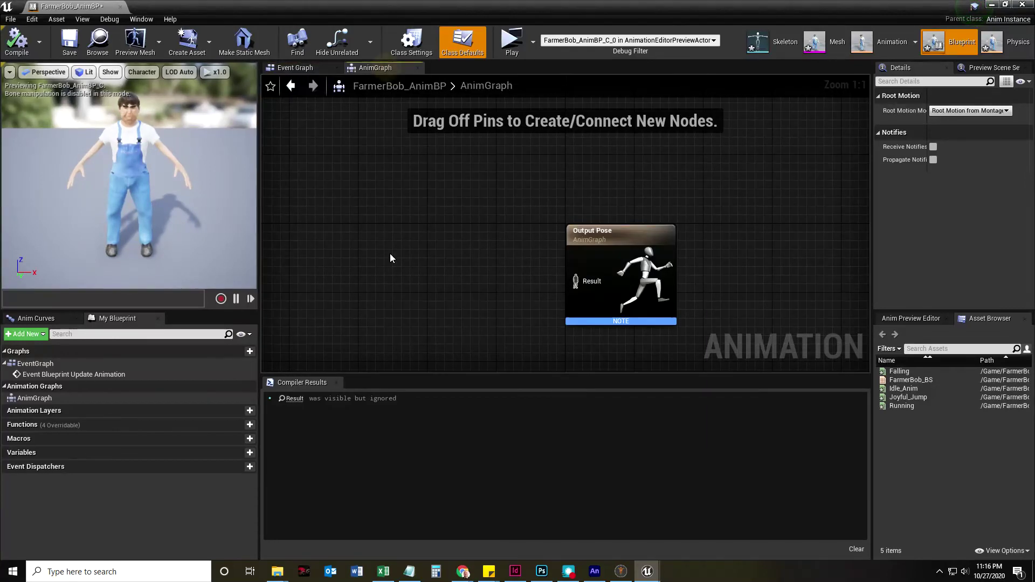
pyautogui.click(286, 69)
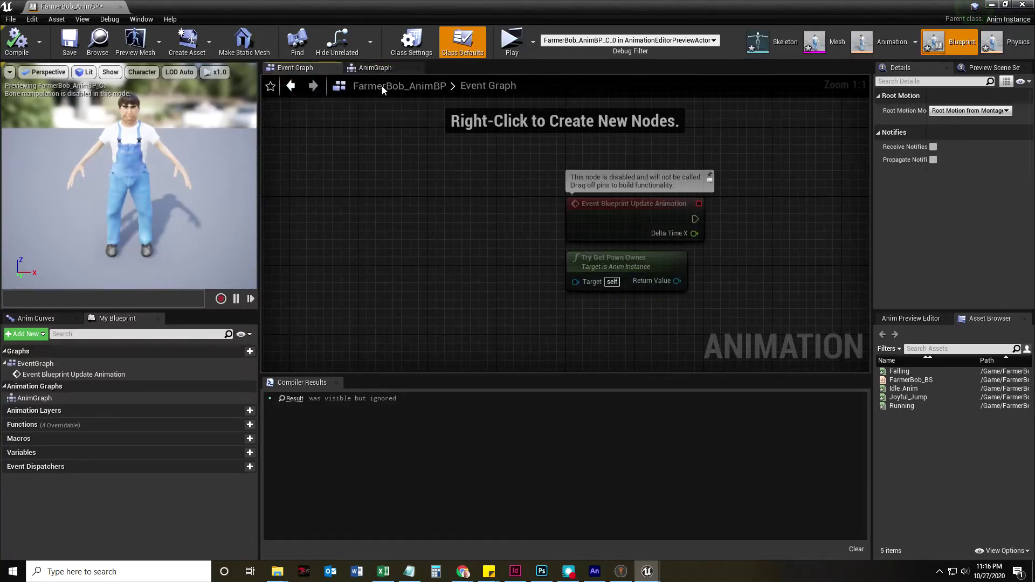
pyautogui.click(370, 70)
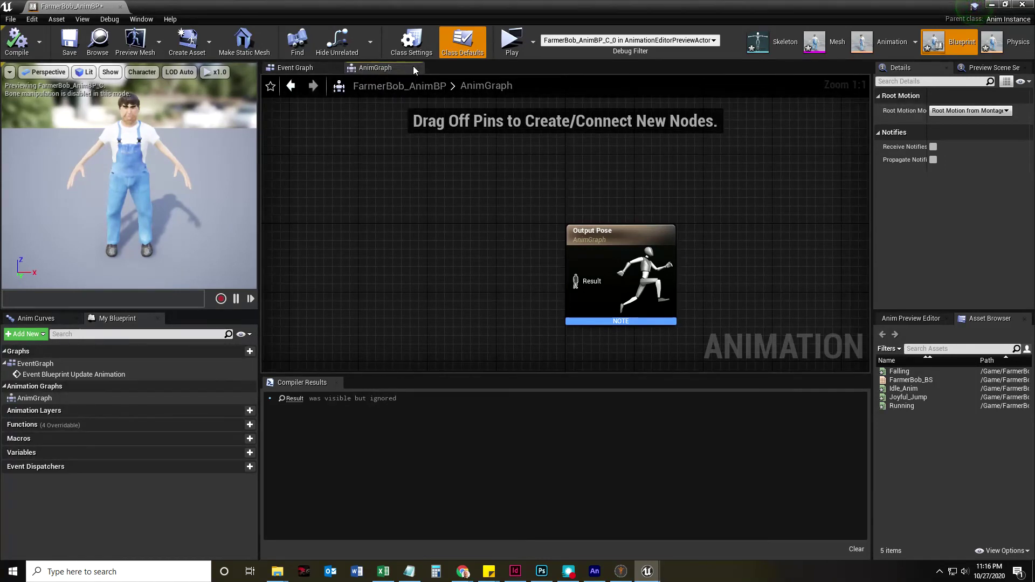
pyautogui.moveTo(393, 276); pyautogui.dragTo(422, 261, button='right')
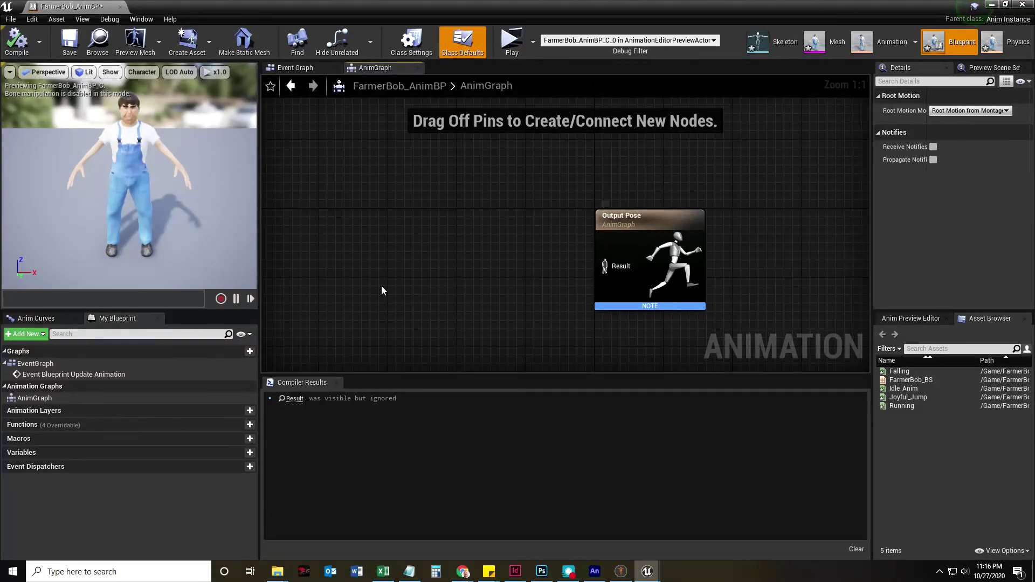
pyautogui.rightClick(393, 230)
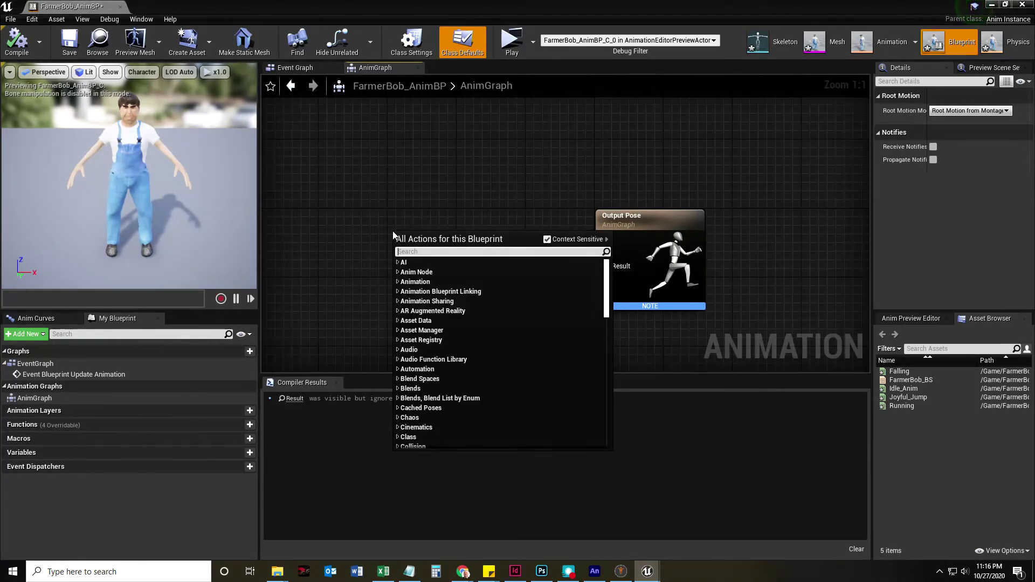
# Step: Add a New State Machine wired into Output Pose, compile, and open its graph
pyautogui.write('state machine')
pyautogui.press('Return')
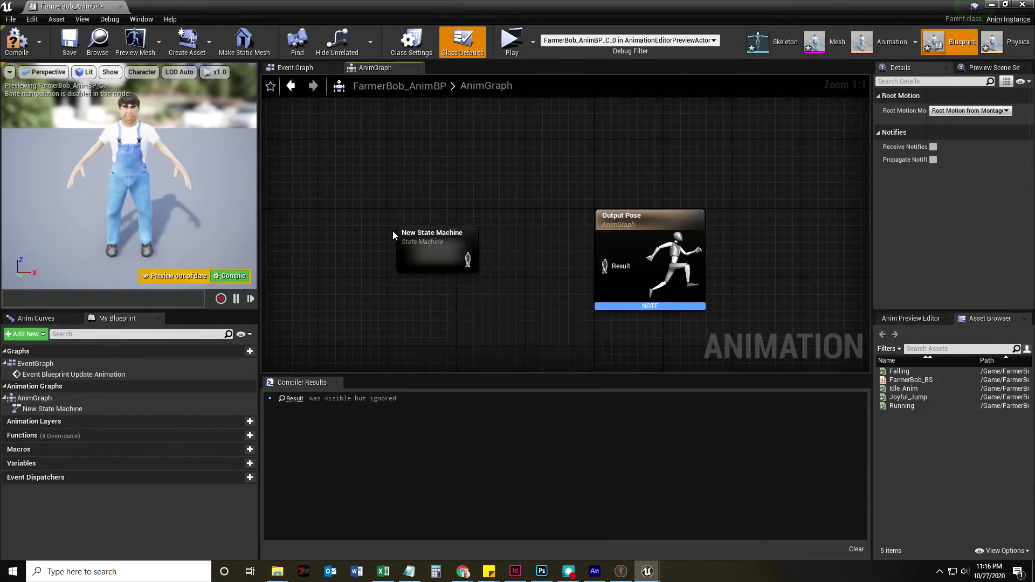
pyautogui.moveTo(429, 240); pyautogui.dragTo(604, 266)
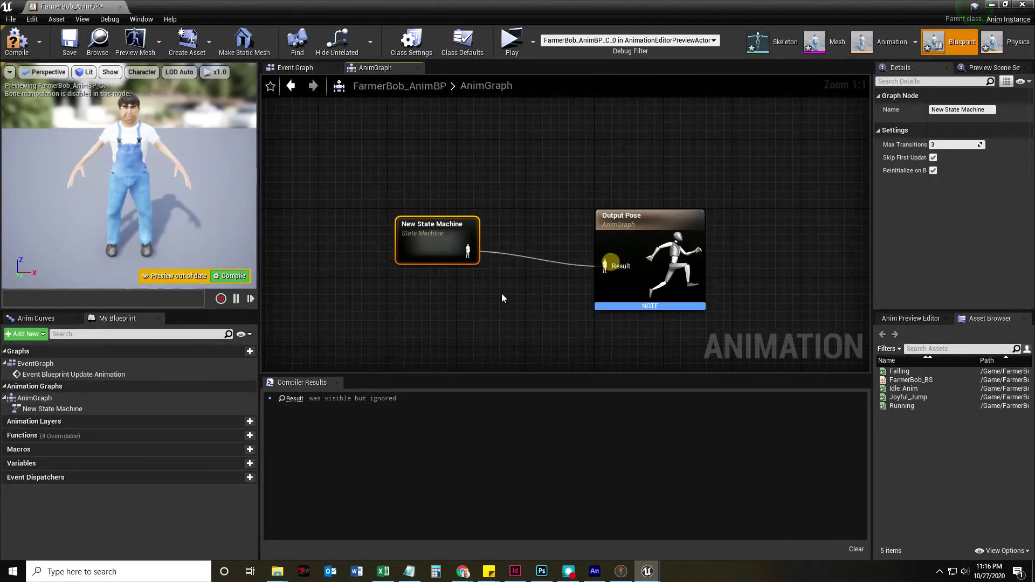
pyautogui.click(16, 44)
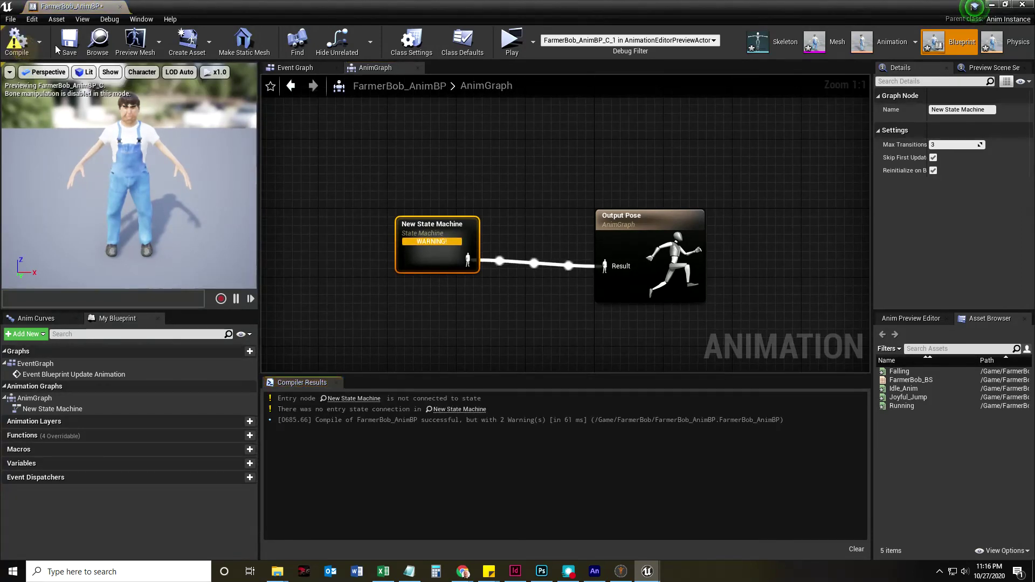
pyautogui.doubleClick(434, 228)
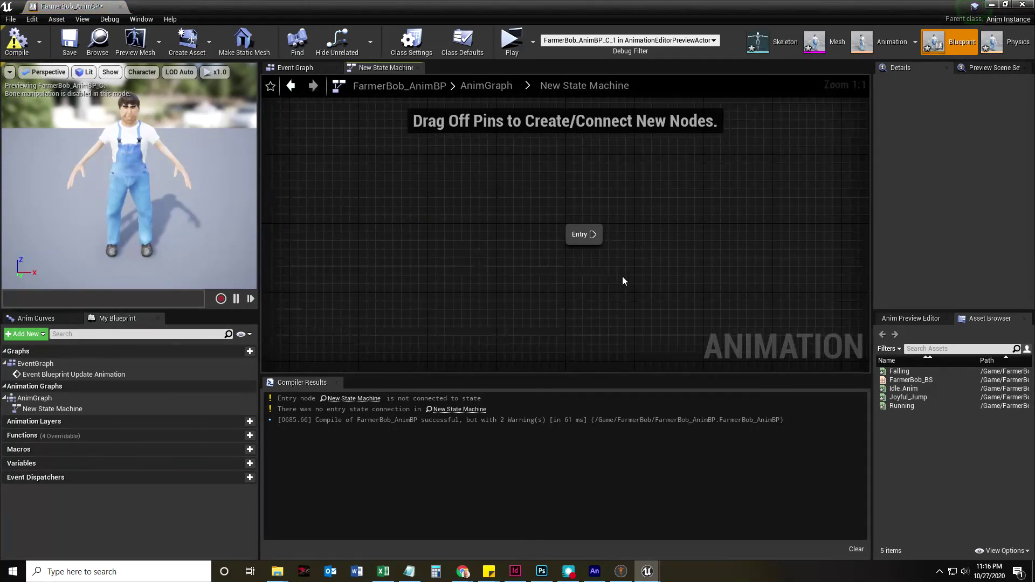
# Step: Add a state named IdleToRun wired from the Entry node and place it beside Entry
pyautogui.moveTo(623, 281); pyautogui.dragTo(494, 285, button='right')
pyautogui.moveTo(464, 238); pyautogui.dragTo(624, 208)
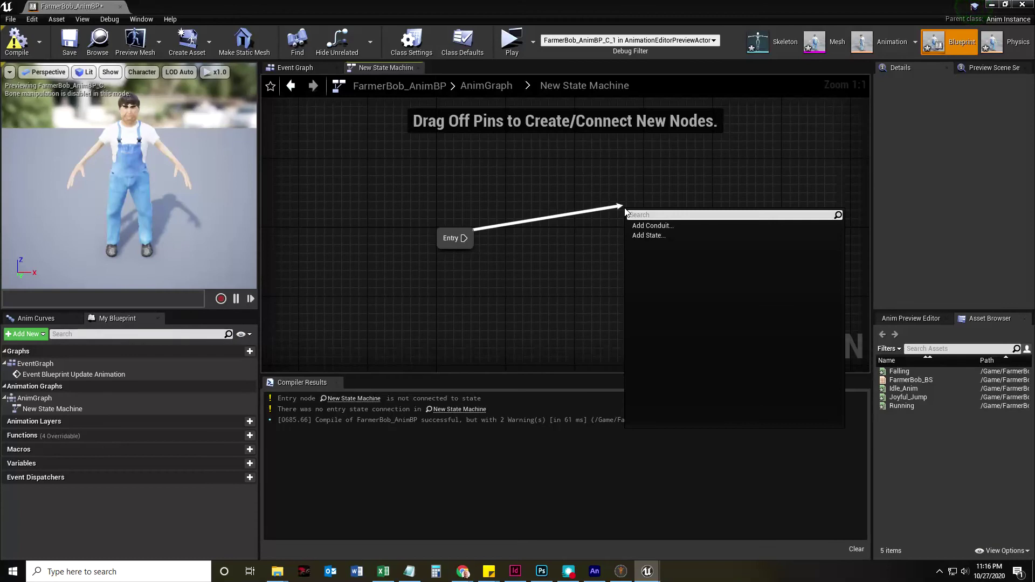
pyautogui.click(648, 235)
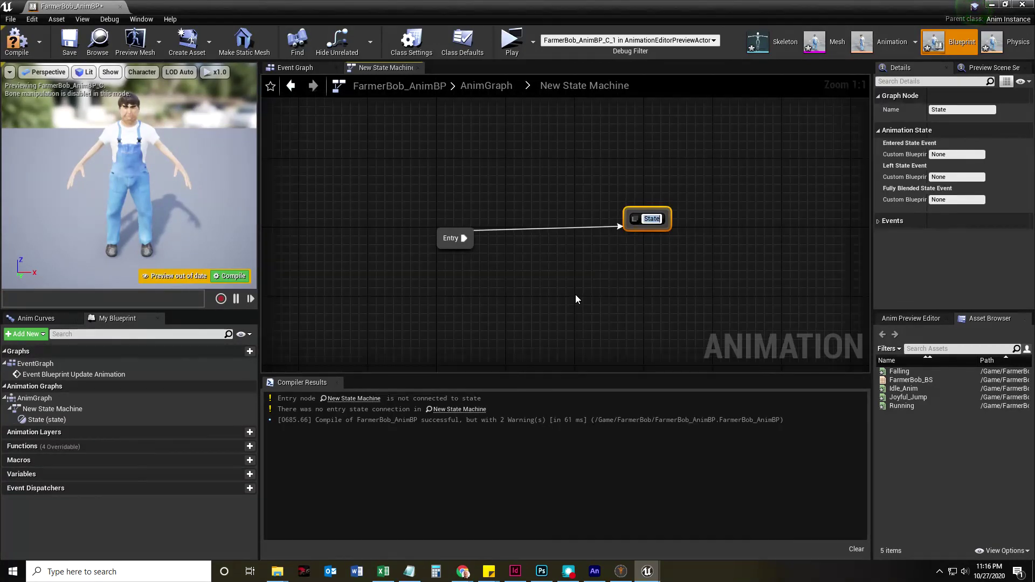
pyautogui.write('IdleToRun')
pyautogui.press('Return')
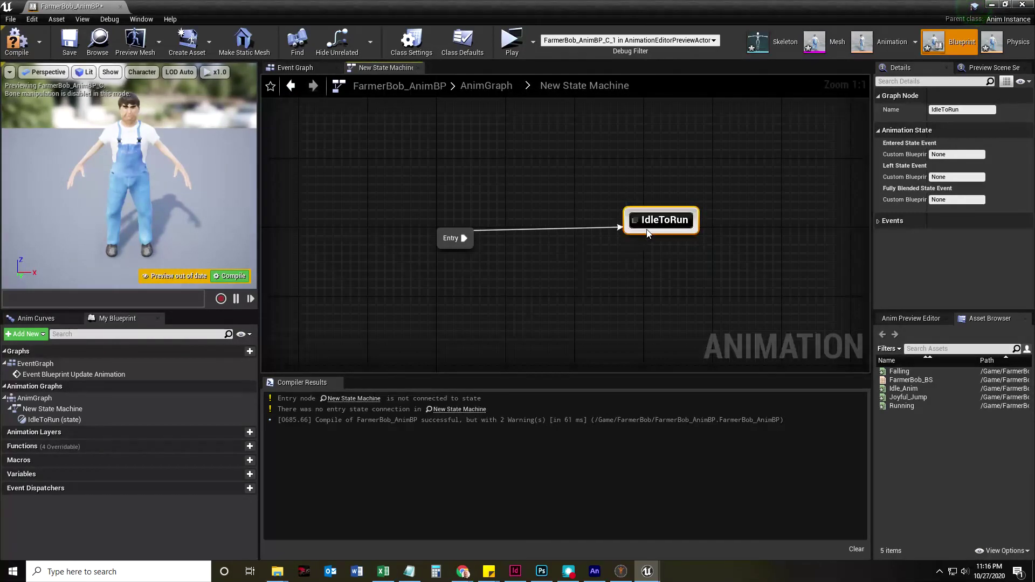
pyautogui.moveTo(648, 233); pyautogui.dragTo(601, 256)
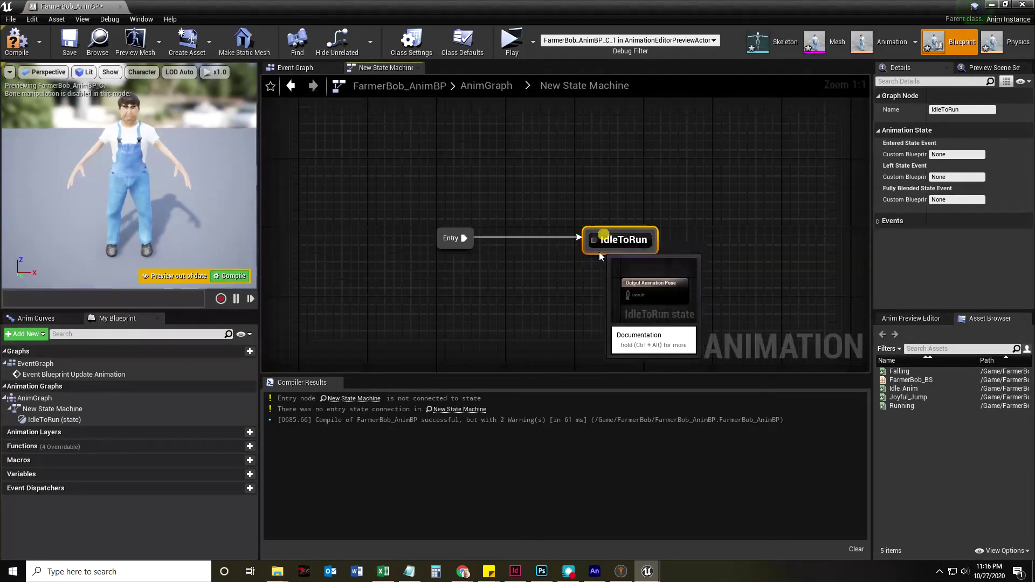
# Step: Inside IdleToRun, feed a FarmerBob_BS blend space player into the output pose and compile
pyautogui.doubleClick(600, 252)
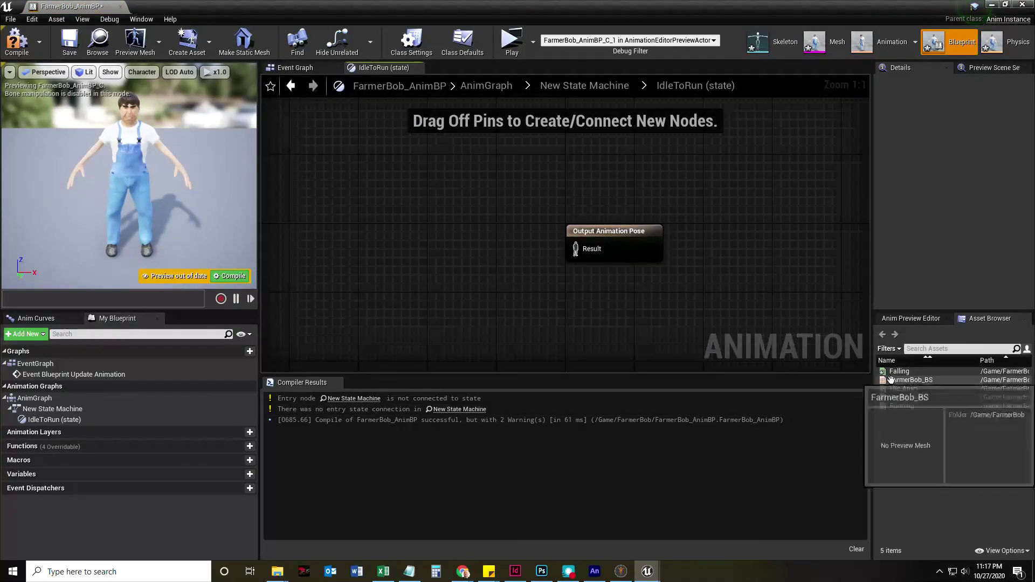
pyautogui.moveTo(891, 381); pyautogui.dragTo(432, 237)
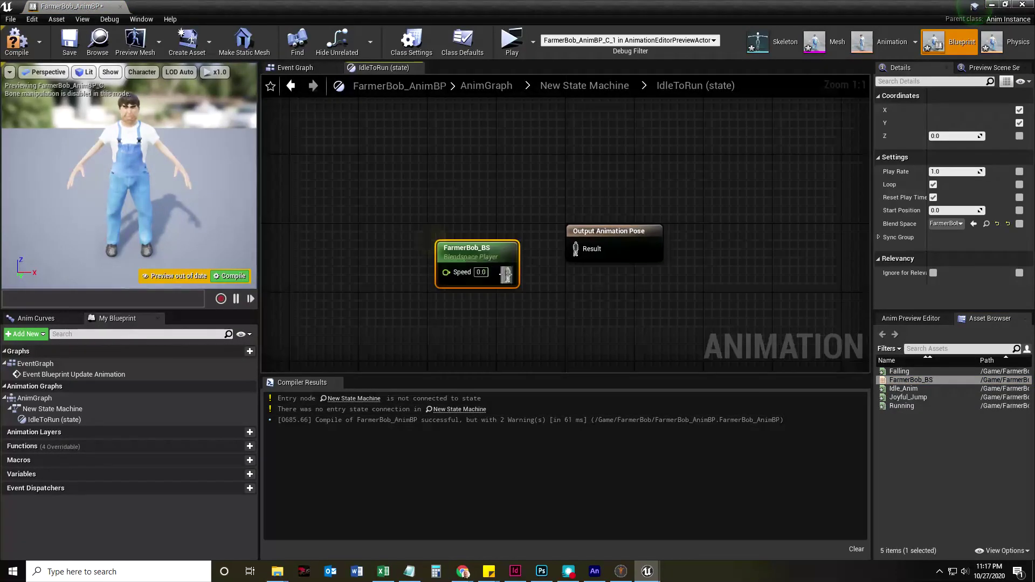
pyautogui.moveTo(507, 275); pyautogui.dragTo(585, 252)
pyautogui.moveTo(474, 255); pyautogui.dragTo(485, 236)
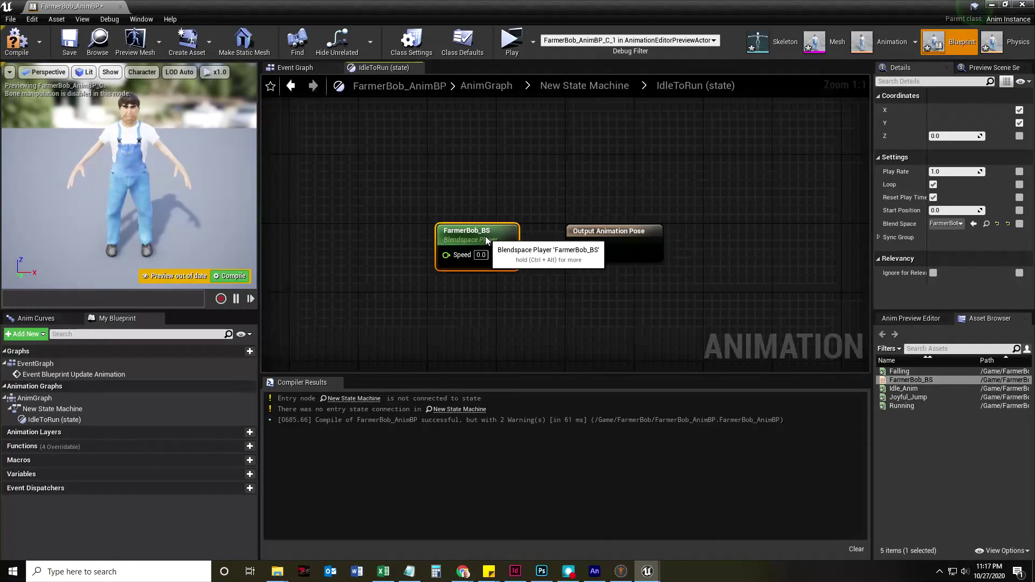
pyautogui.click(16, 42)
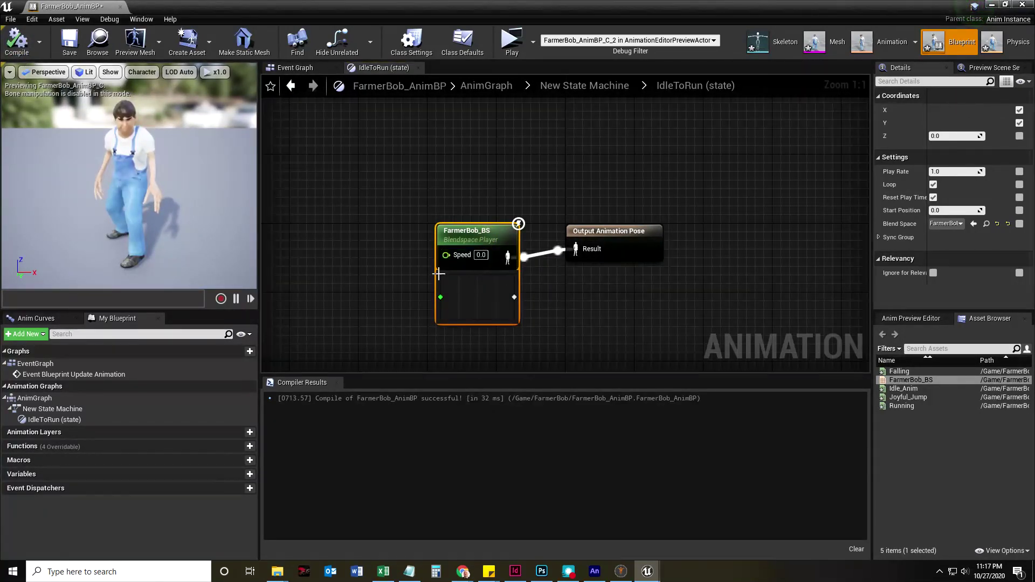
# Step: Set the blend space Speed input to 375 and recompile to preview the run
pyautogui.click(486, 257)
pyautogui.write('375')
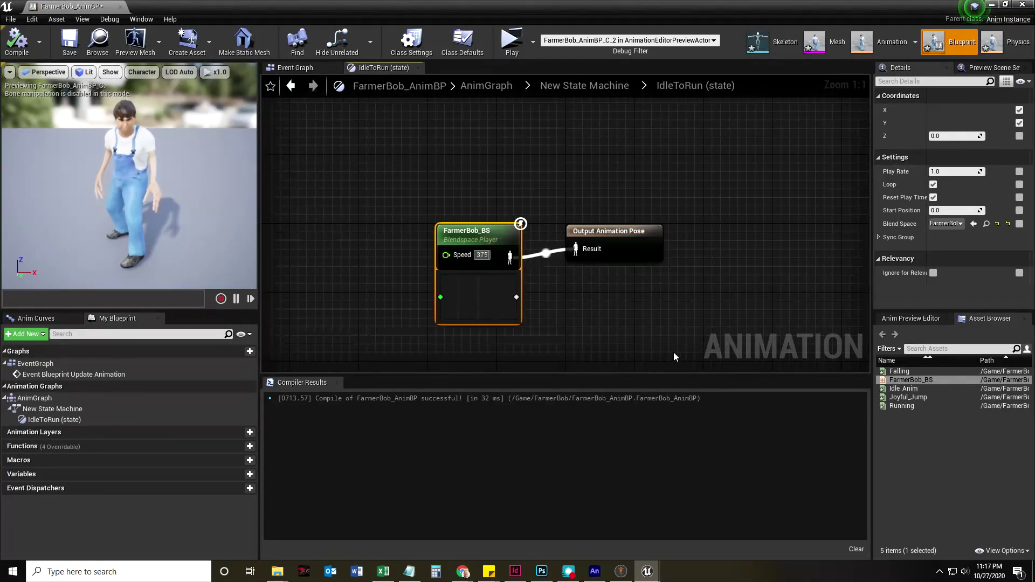
pyautogui.press('Return')
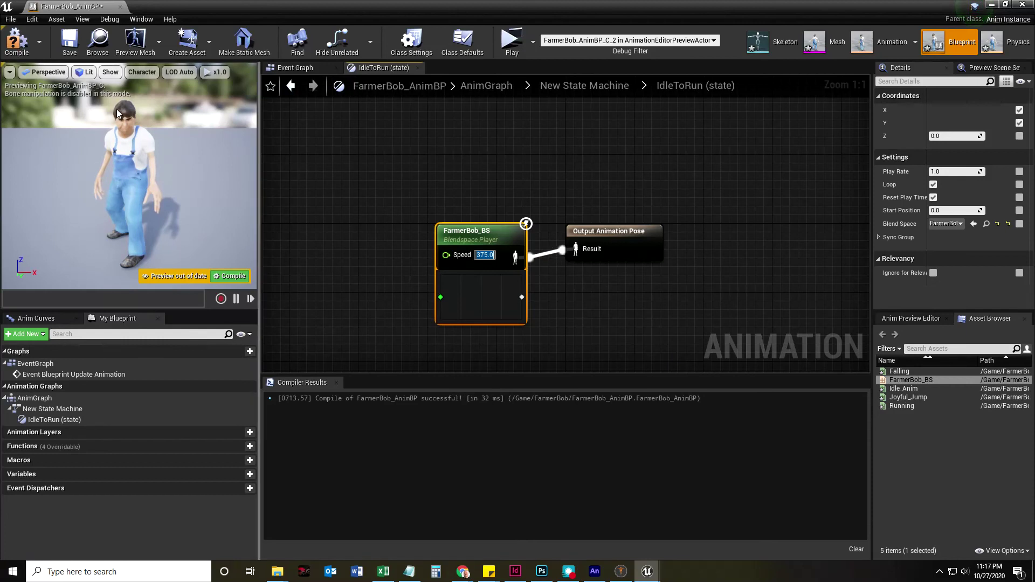
pyautogui.click(15, 41)
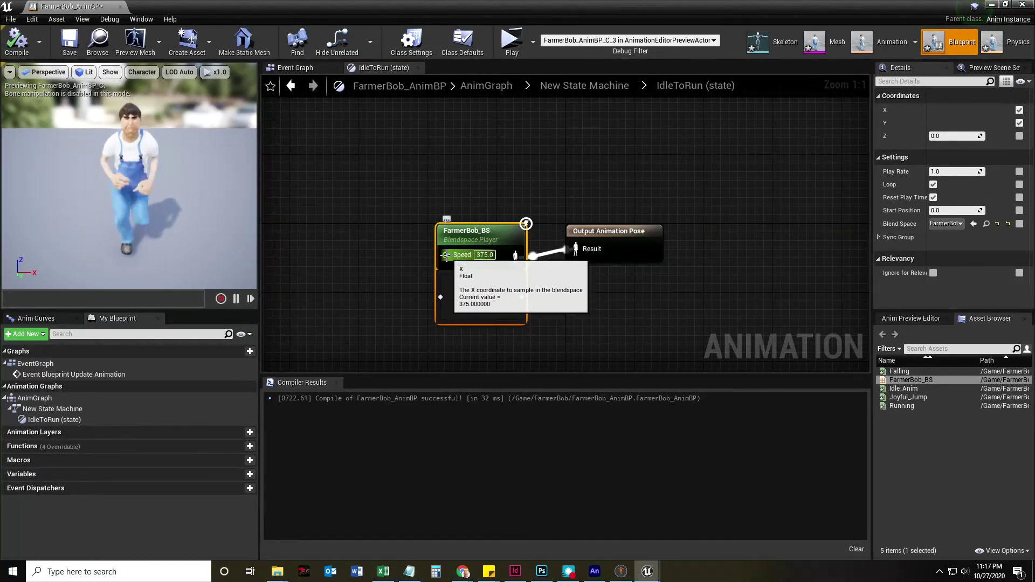
# Step: Reset the Speed input to 0 and recompile
pyautogui.click(485, 255)
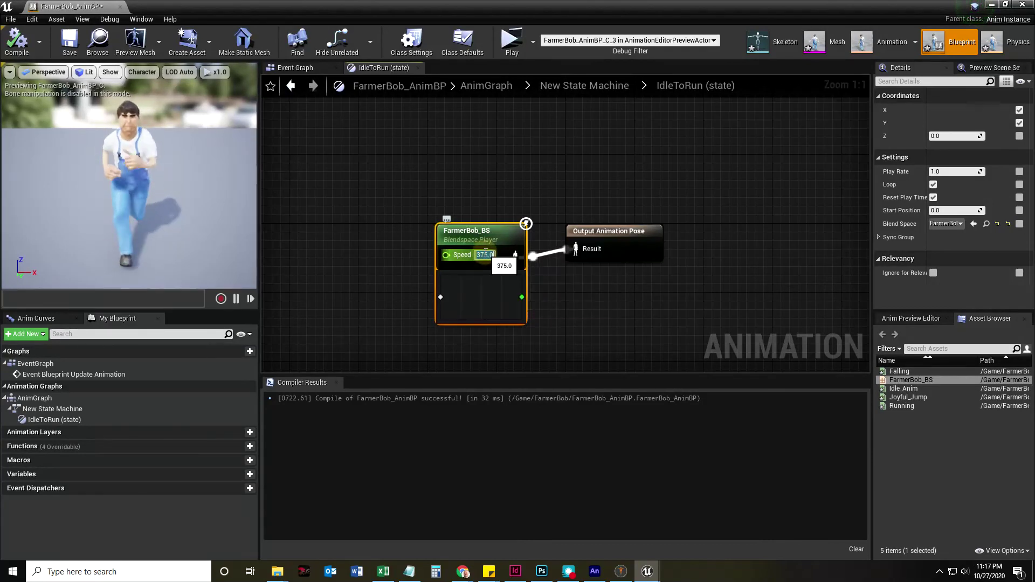
pyautogui.write('0')
pyautogui.press('Return')
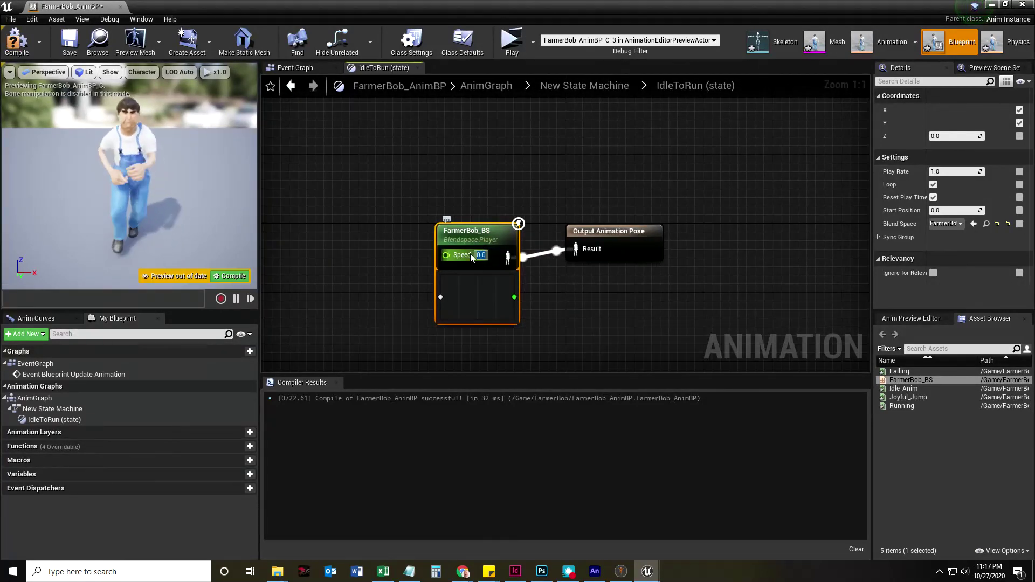
pyautogui.click(17, 41)
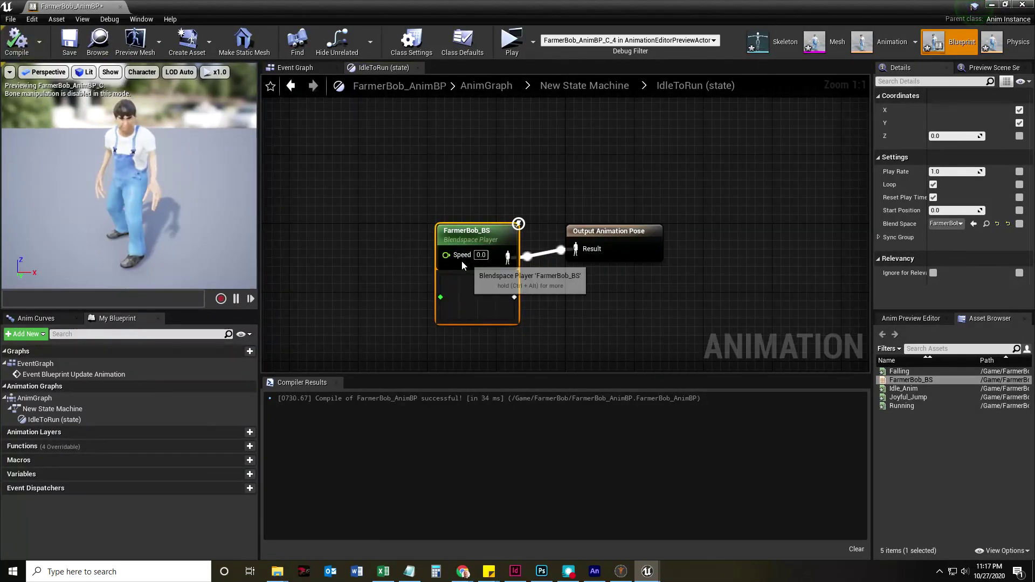
# Step: Promote FarmerBob_BS's Speed pin to a float variable named Speed and recompile
pyautogui.moveTo(446, 255); pyautogui.dragTo(378, 264)
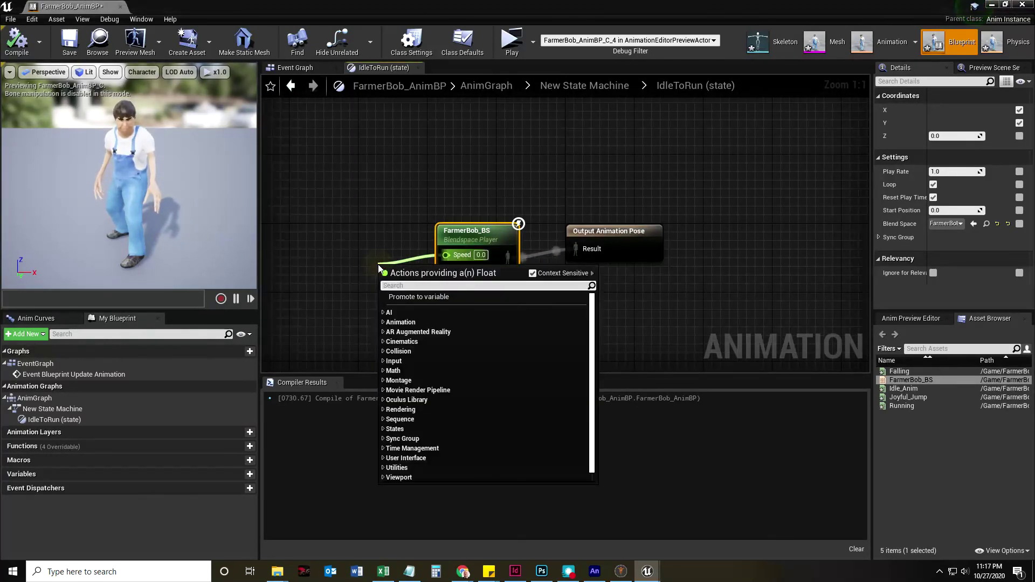
pyautogui.click(413, 298)
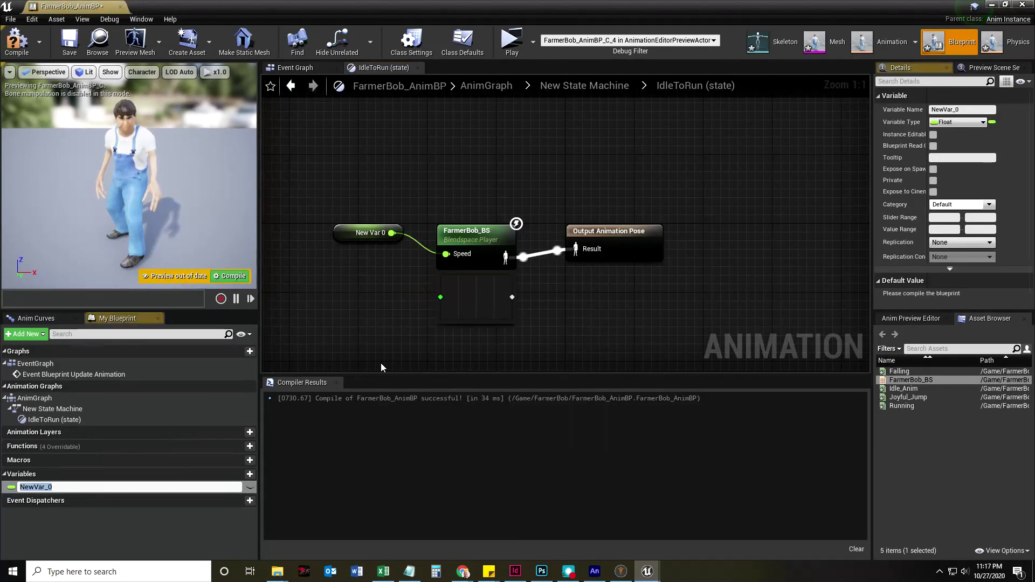
pyautogui.write('Spee')
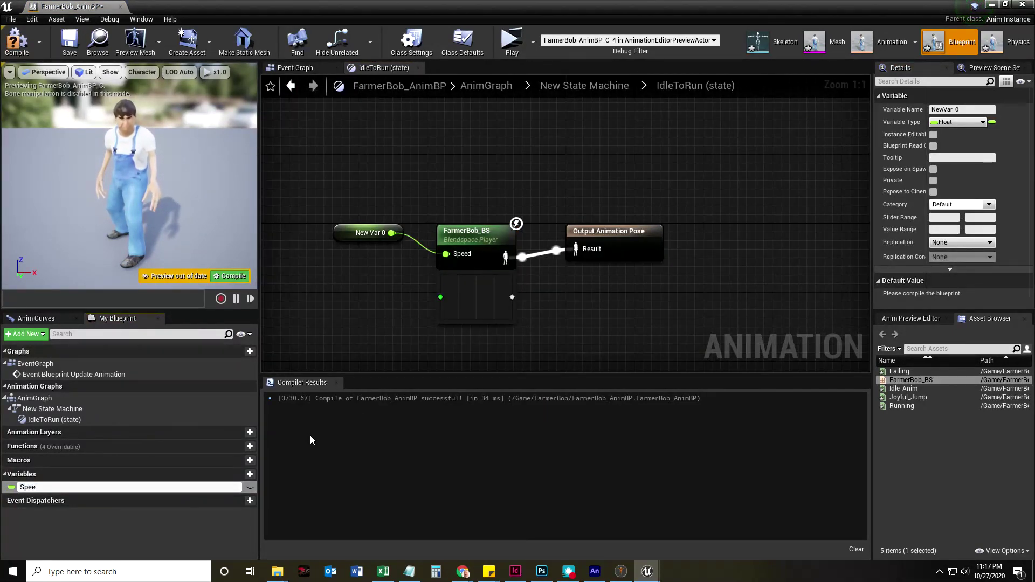
pyautogui.write('d')
pyautogui.press('Return')
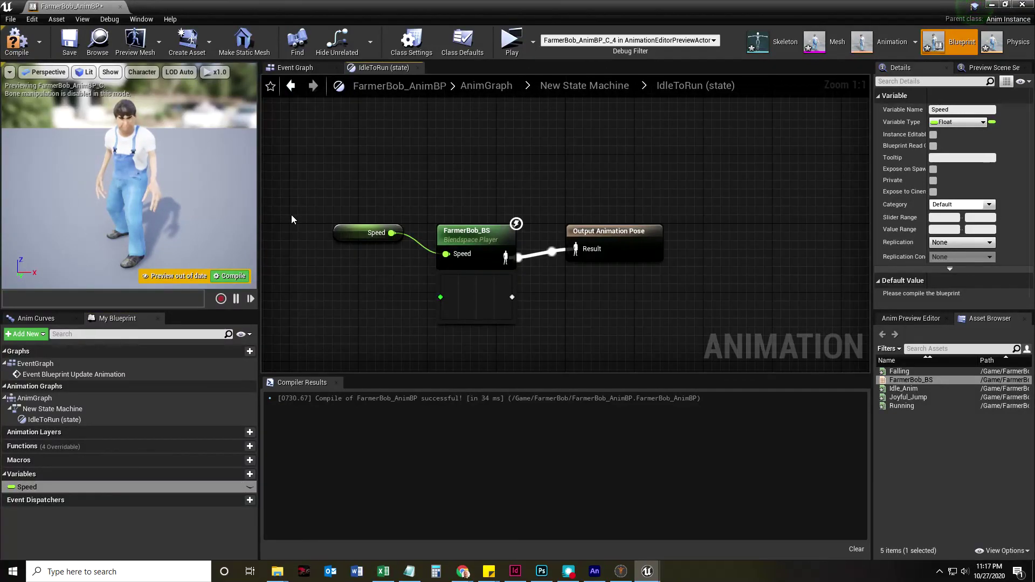
pyautogui.moveTo(356, 232); pyautogui.dragTo(356, 250)
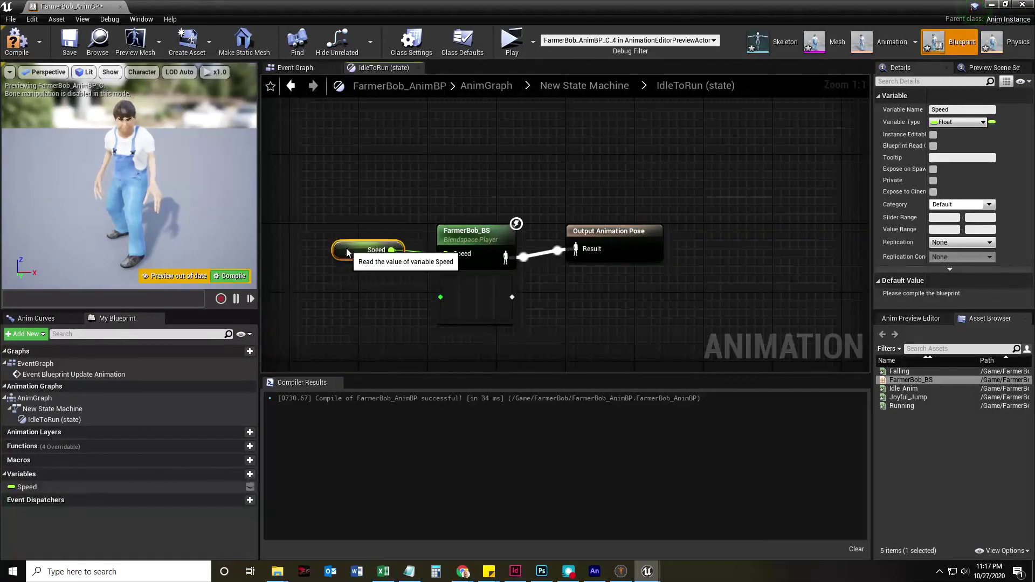
pyautogui.click(25, 52)
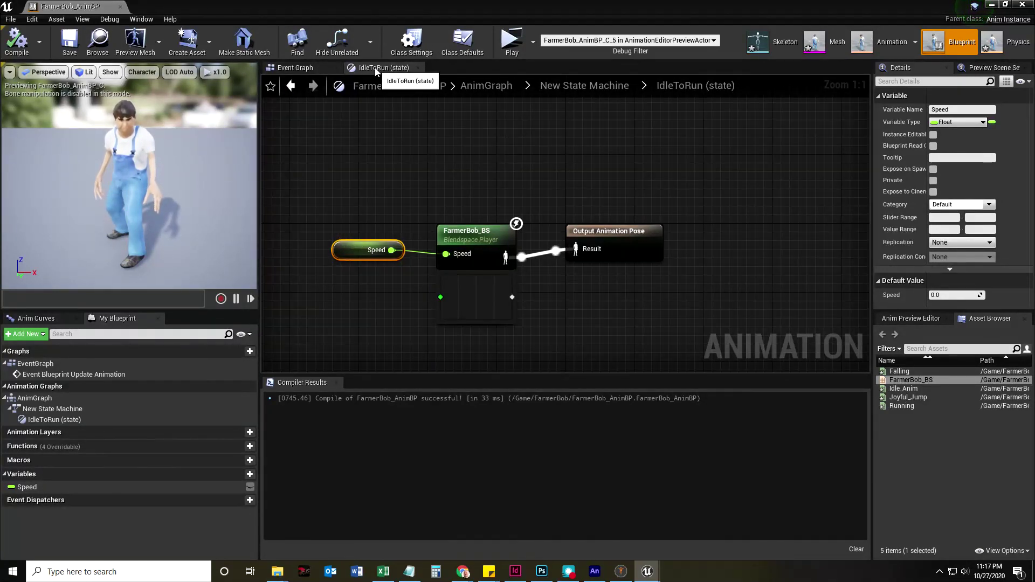
# Step: In the Event Graph, run an Is Valid check on Try Get Pawn Owner from Update Animation
pyautogui.click(312, 67)
pyautogui.moveTo(546, 317); pyautogui.dragTo(310, 307, button='right')
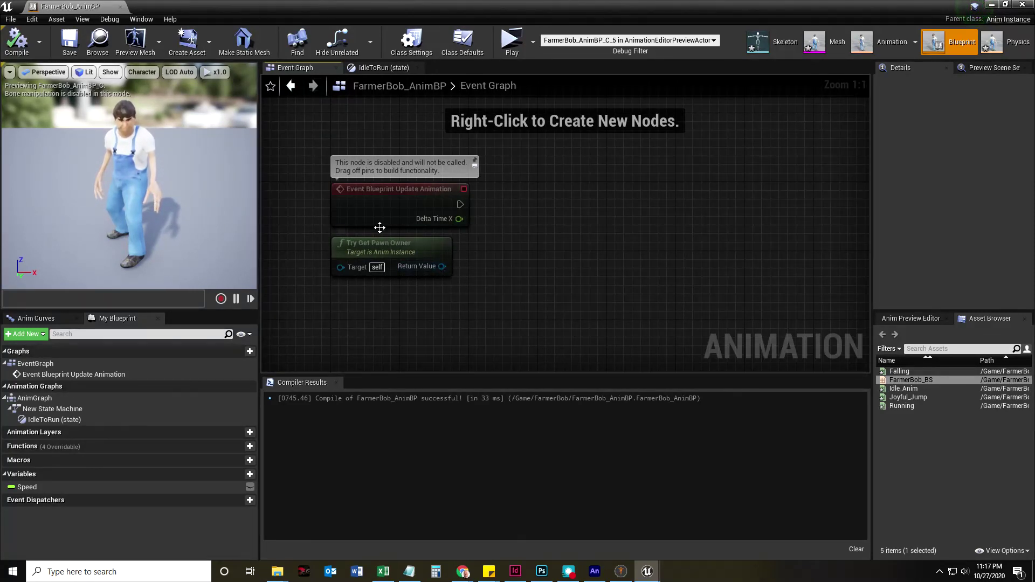
pyautogui.moveTo(439, 268); pyautogui.dragTo(542, 221)
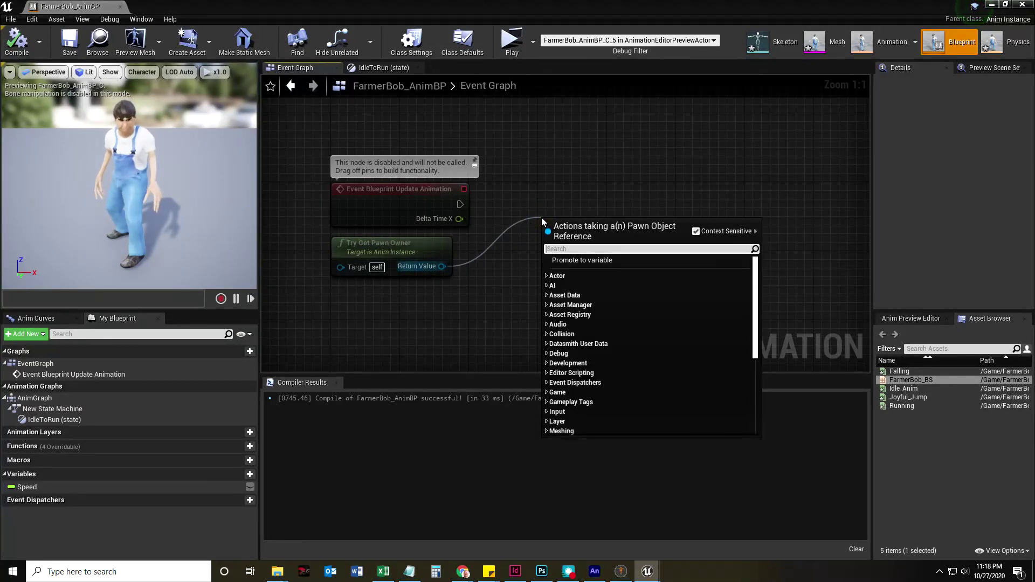
pyautogui.write('isval')
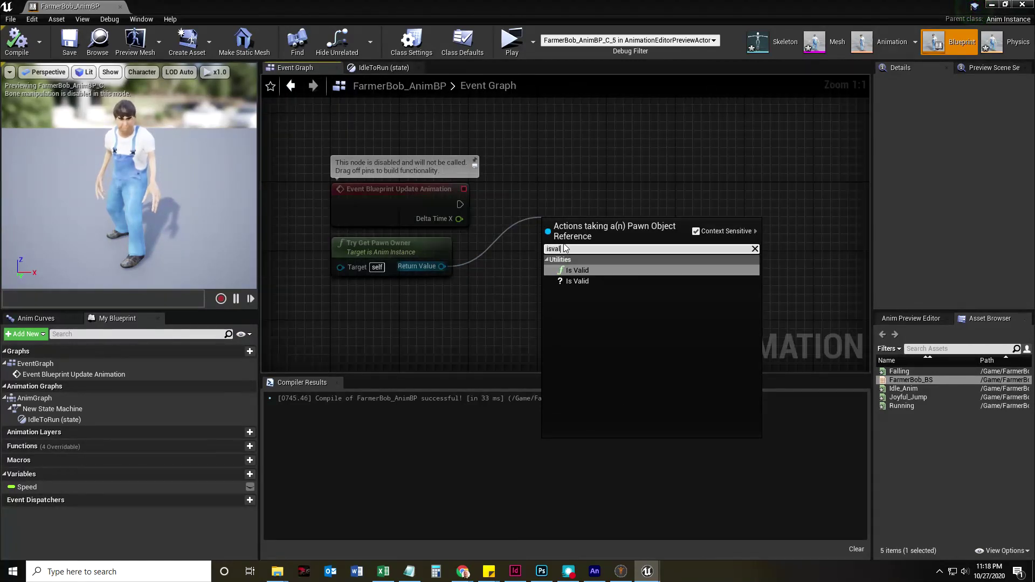
pyautogui.click(576, 281)
pyautogui.moveTo(577, 224); pyautogui.dragTo(567, 190)
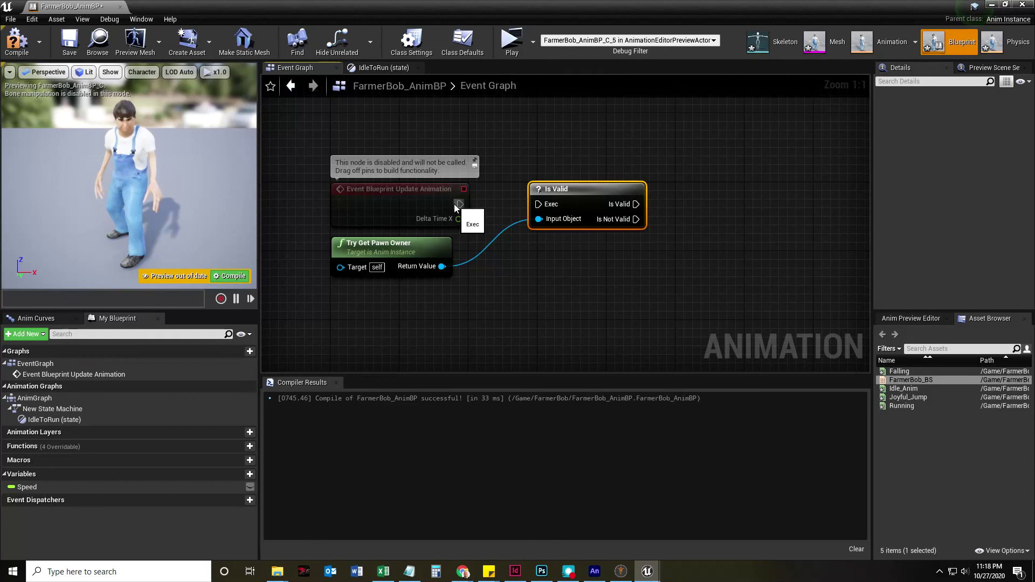
pyautogui.moveTo(454, 204); pyautogui.dragTo(543, 205)
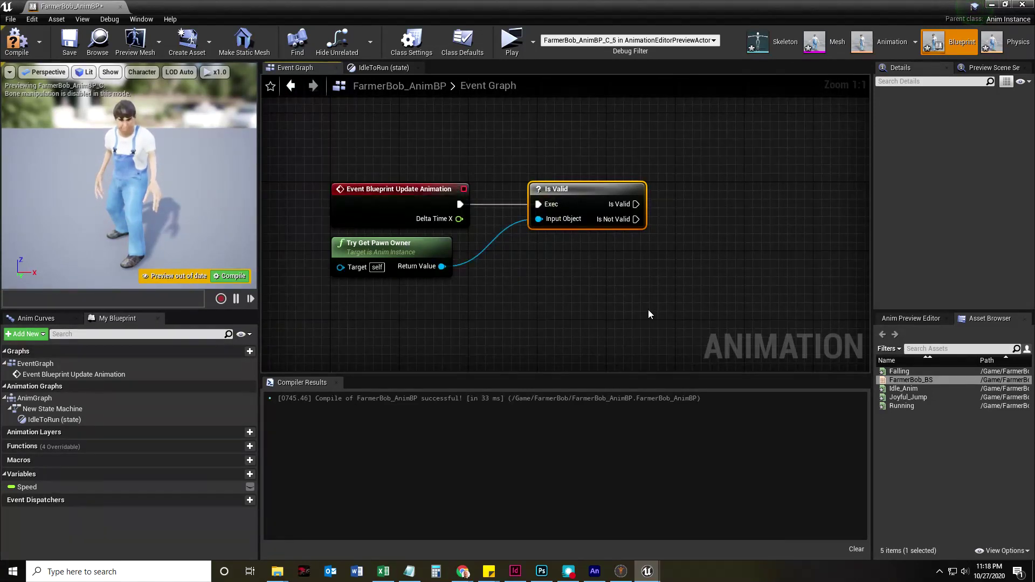
pyautogui.moveTo(648, 310); pyautogui.dragTo(489, 292, button='right')
pyautogui.moveTo(384, 295); pyautogui.dragTo(522, 277, button='right')
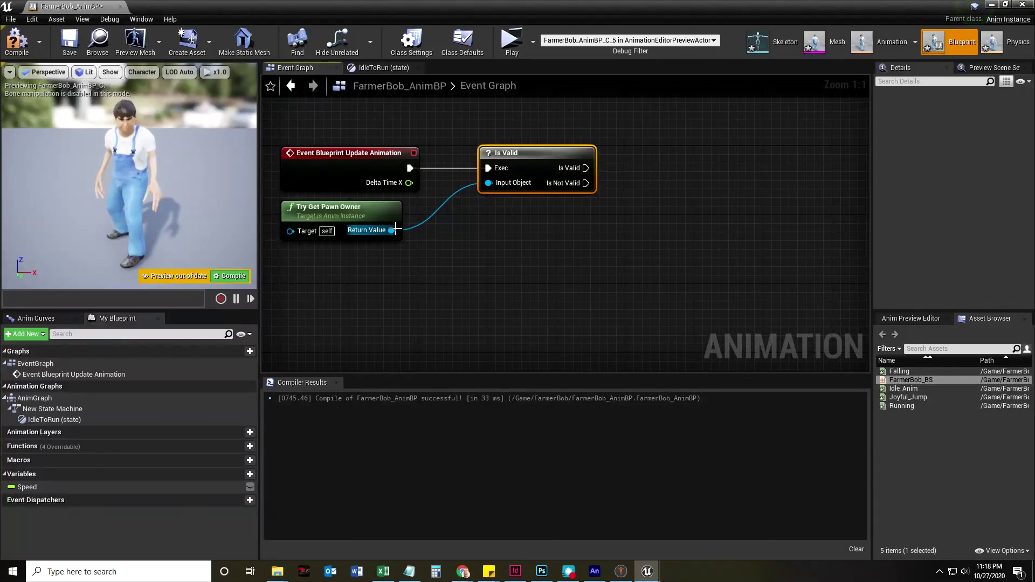
# Step: Add Get Velocity on the pawn owner and feed it into a VectorLength node
pyautogui.moveTo(392, 230); pyautogui.dragTo(565, 261)
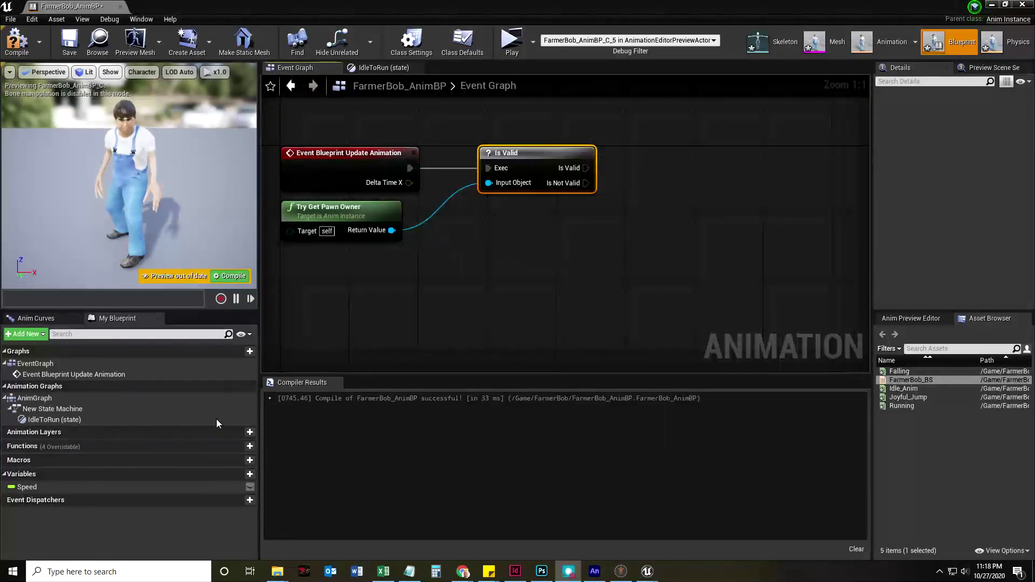
pyautogui.moveTo(392, 231); pyautogui.dragTo(474, 262)
pyautogui.write('get vel')
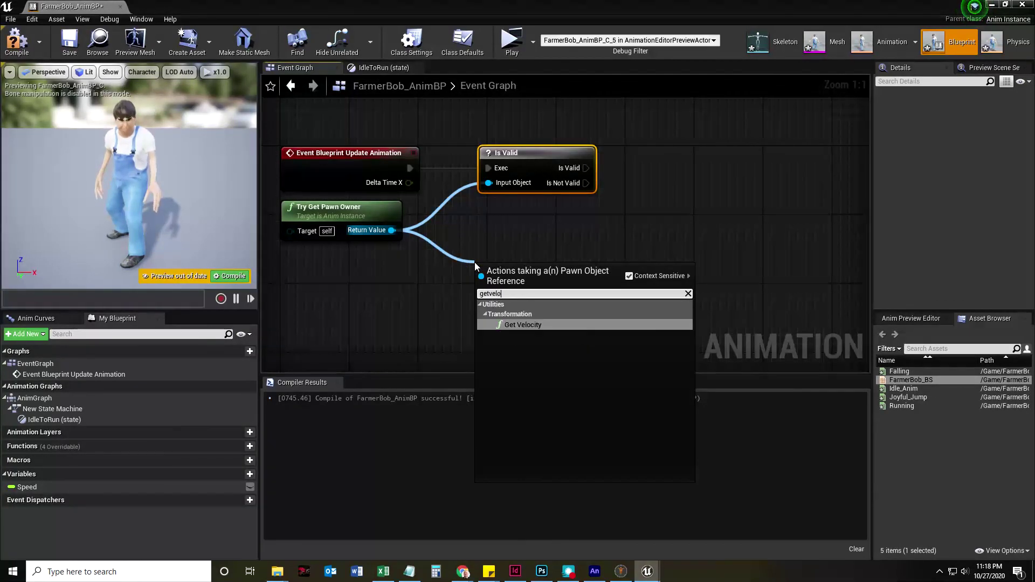
pyautogui.press('Return')
pyautogui.moveTo(575, 288); pyautogui.dragTo(635, 300)
pyautogui.write('vecto')
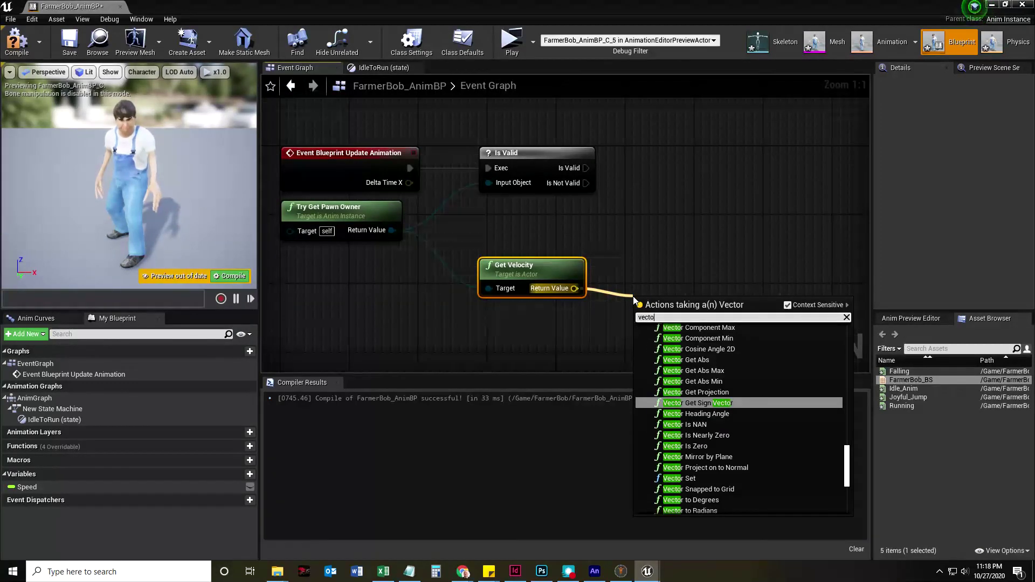
pyautogui.write('rl')
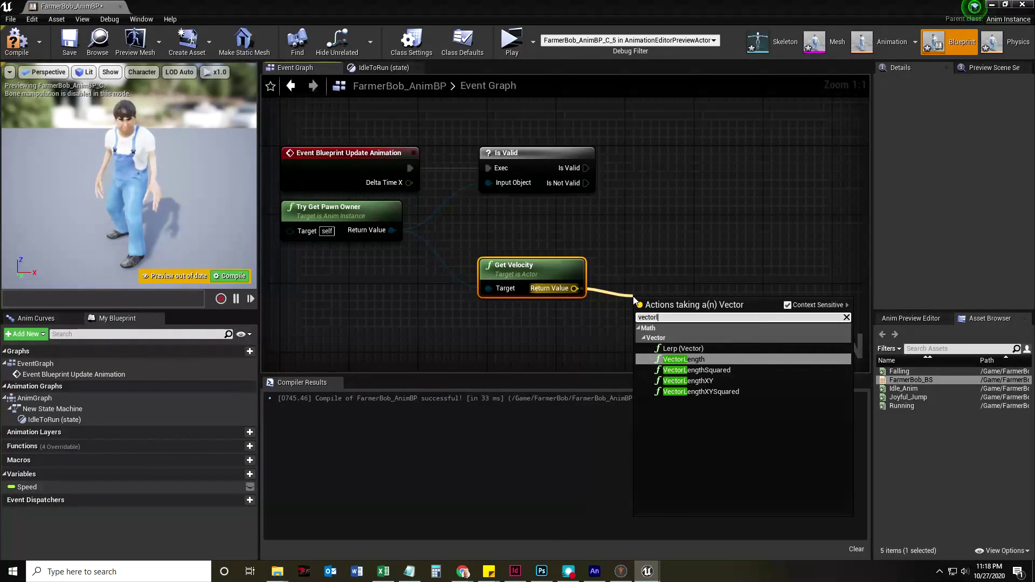
pyautogui.click(675, 358)
pyautogui.moveTo(664, 303); pyautogui.dragTo(640, 275)
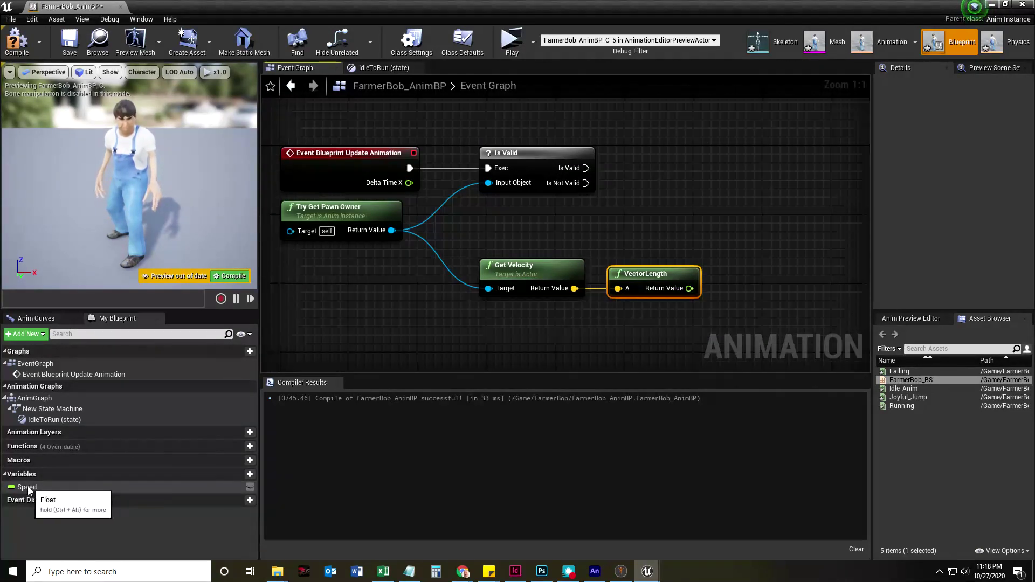
# Step: Set Speed from VectorLength when Is Valid passes, then recompile the blueprint
pyautogui.moveTo(28, 488); pyautogui.dragTo(730, 200)
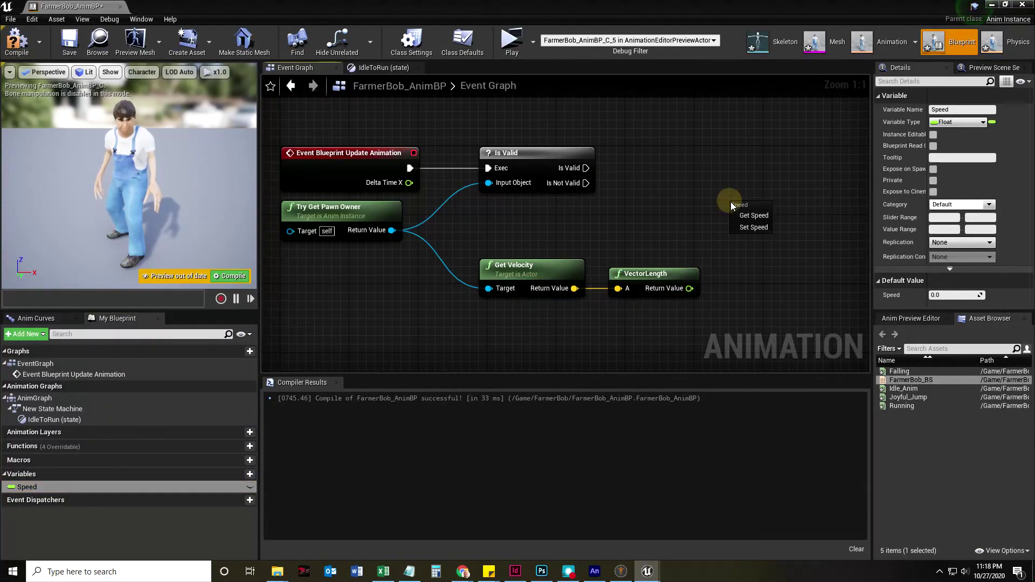
pyautogui.click(744, 230)
pyautogui.moveTo(586, 167); pyautogui.dragTo(739, 211)
pyautogui.moveTo(689, 289); pyautogui.dragTo(742, 228)
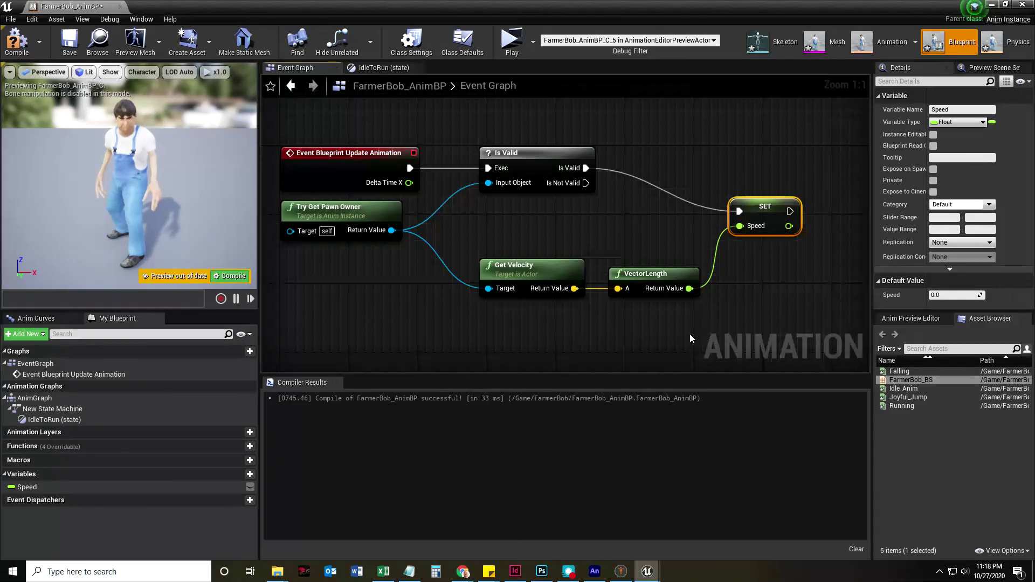
pyautogui.click(17, 55)
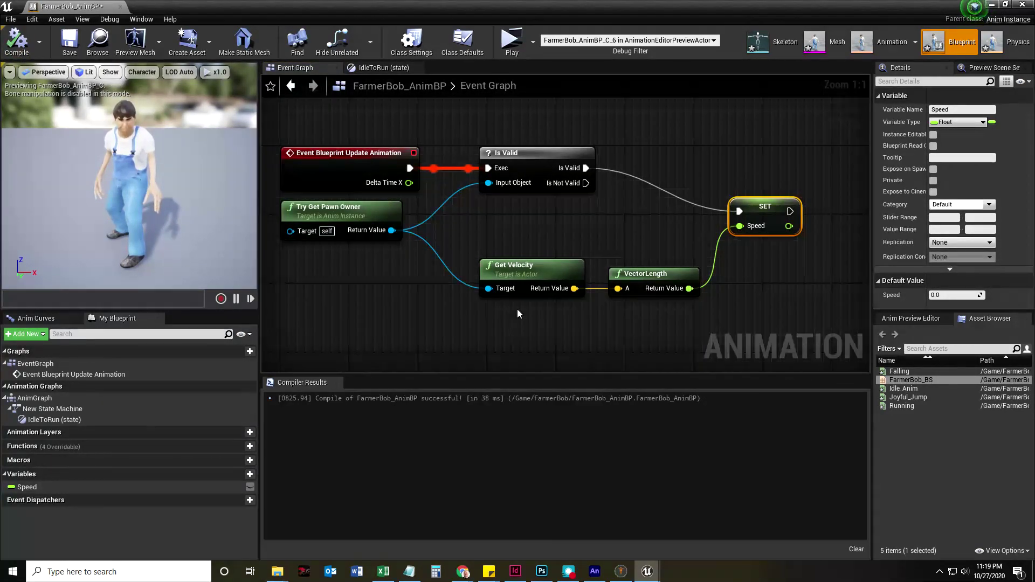